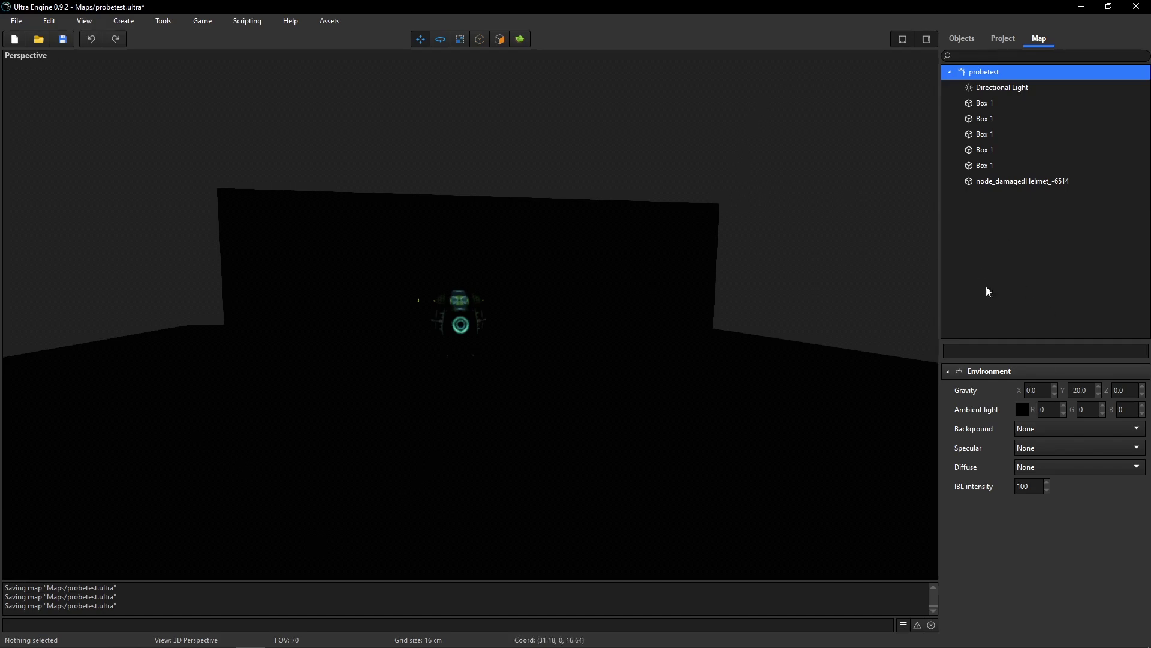
- Set the map's environment background to specular.dds and unhide the directional light
click(1074, 429)
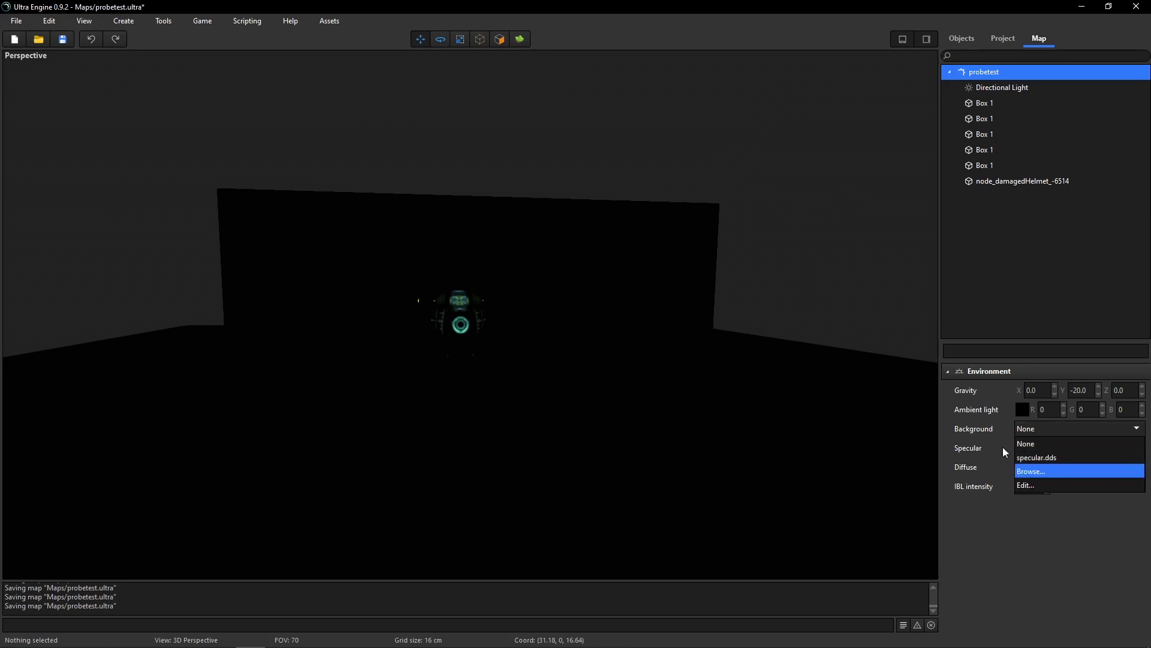
click(1070, 457)
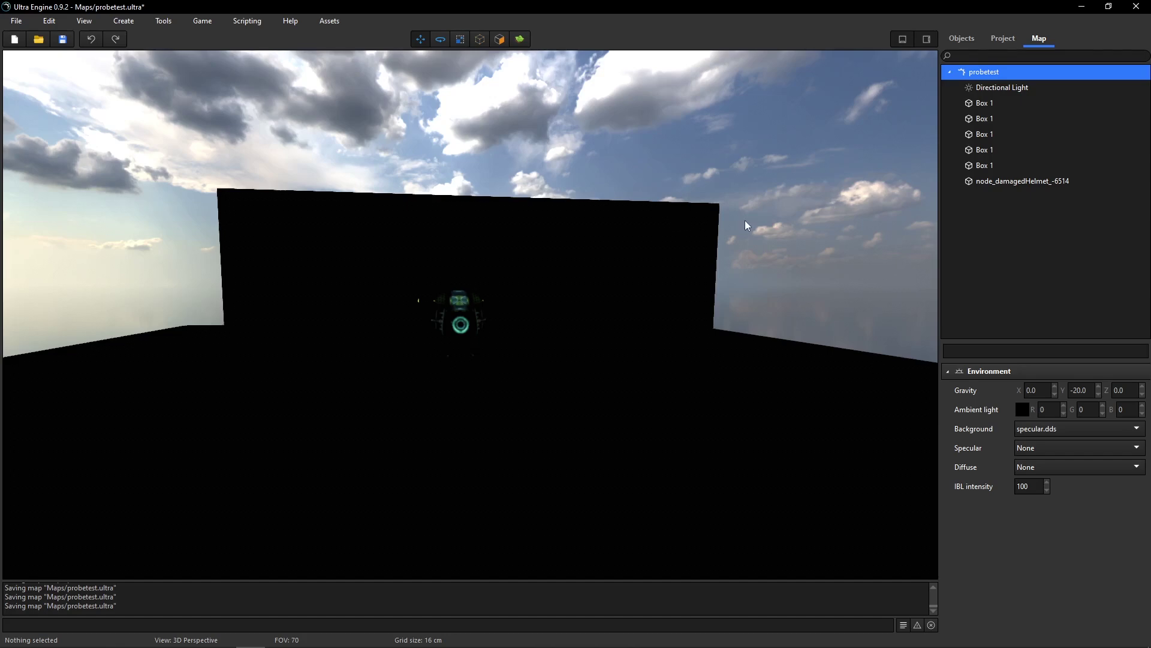
click(1008, 88)
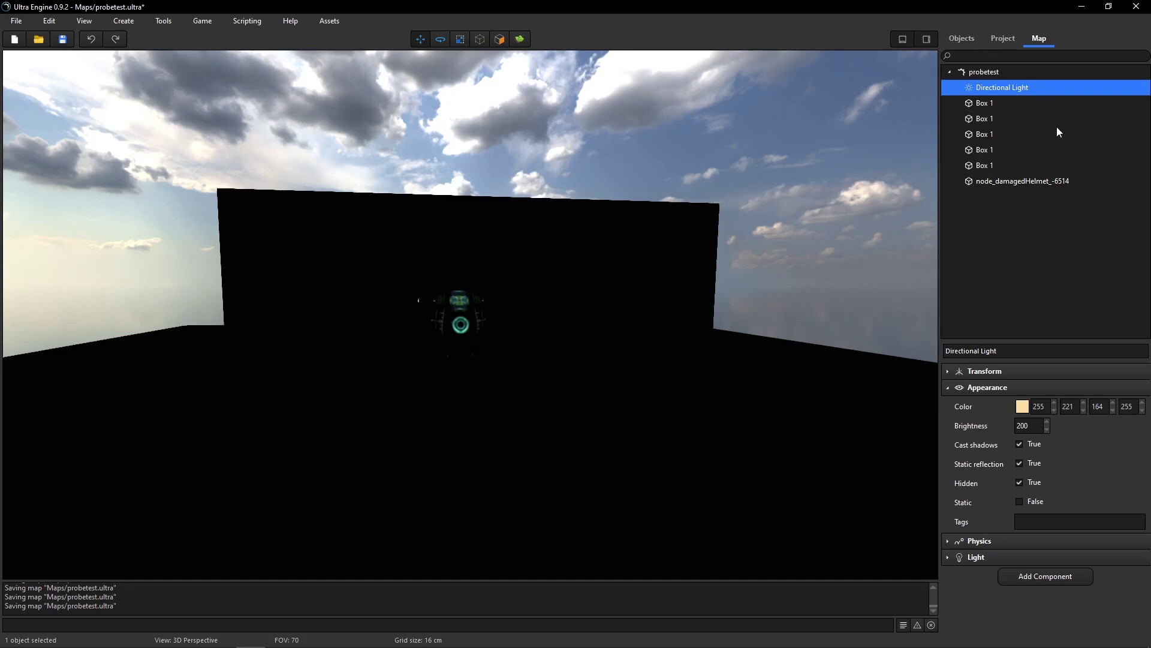
click(1019, 483)
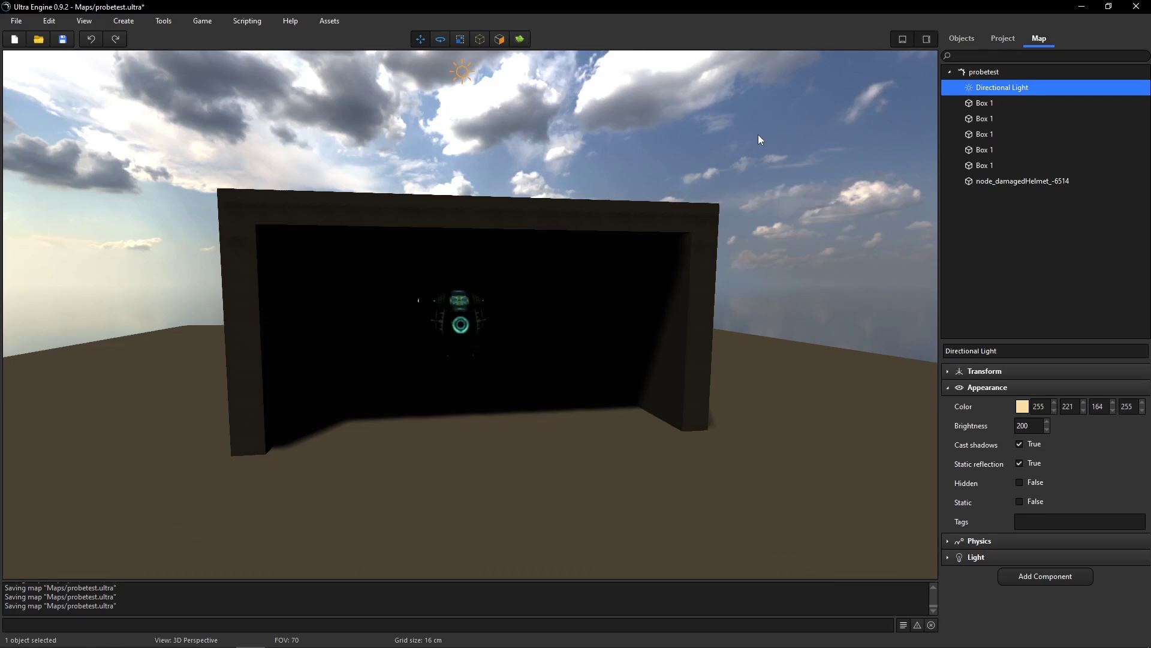
click(988, 388)
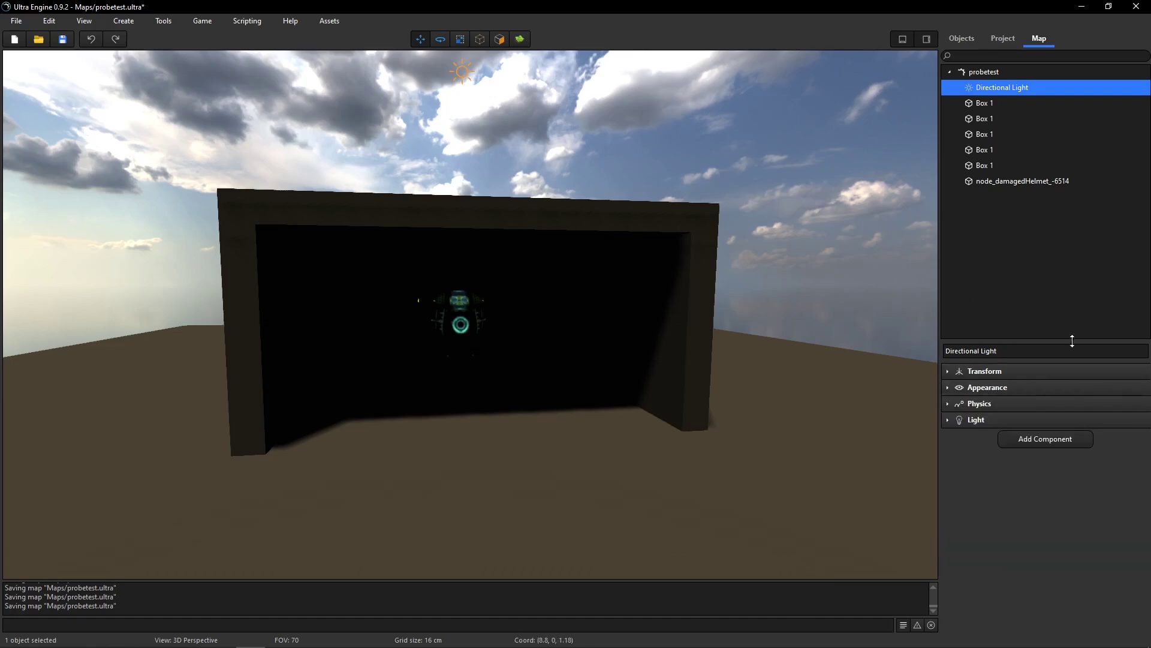
- Set the map's ambient light to a dark grey of RGB 65, 65, 65
click(984, 72)
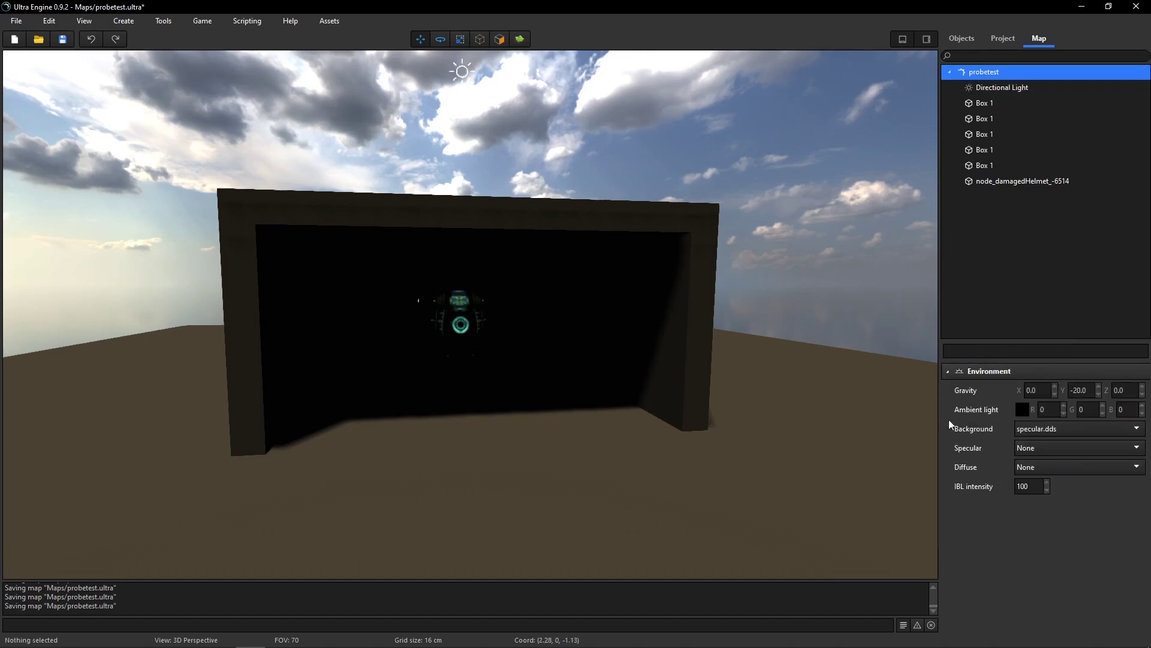
click(1023, 414)
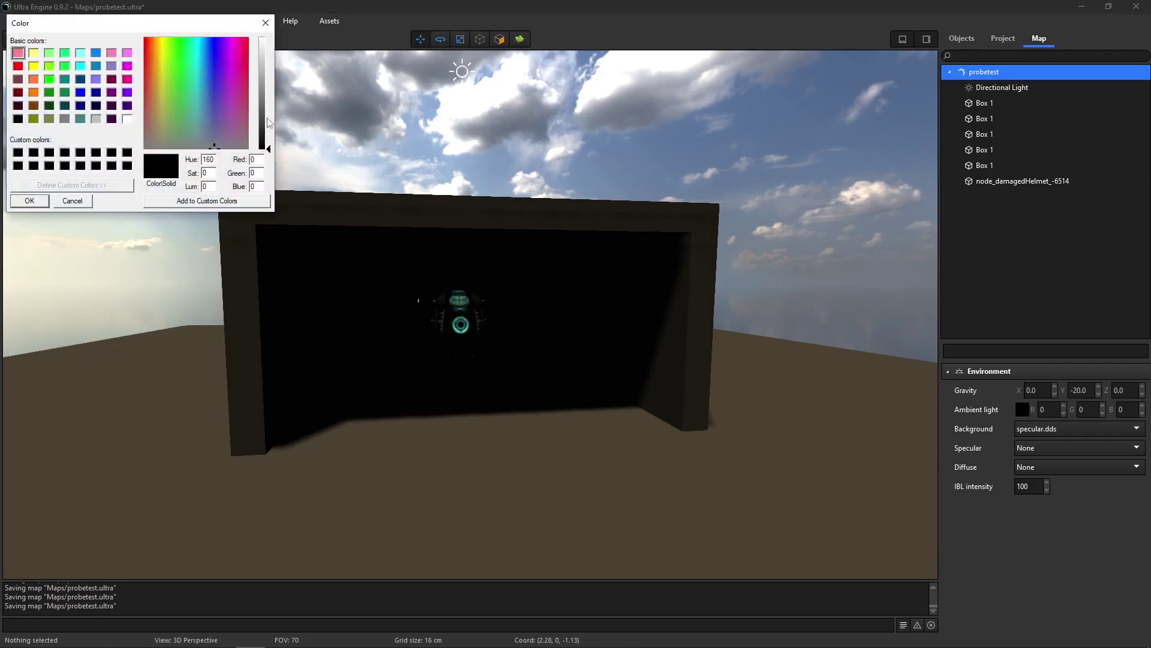
click(268, 123)
click(41, 204)
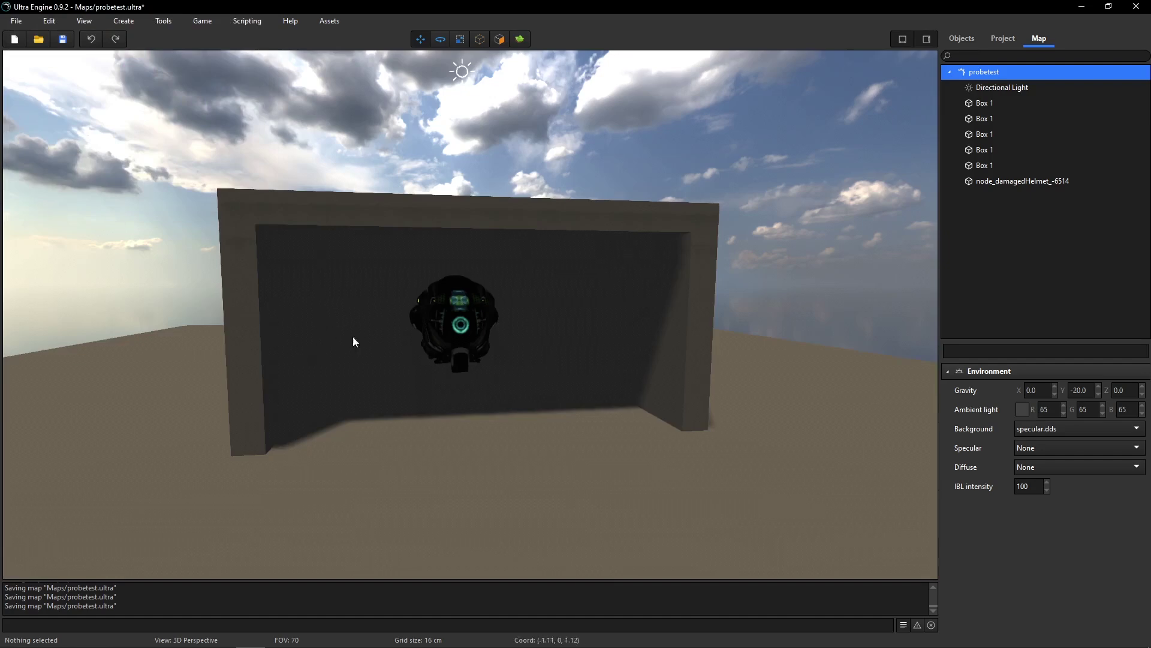
- Restore the map's ambient light to black, RGB 0, 0, 0
click(1022, 410)
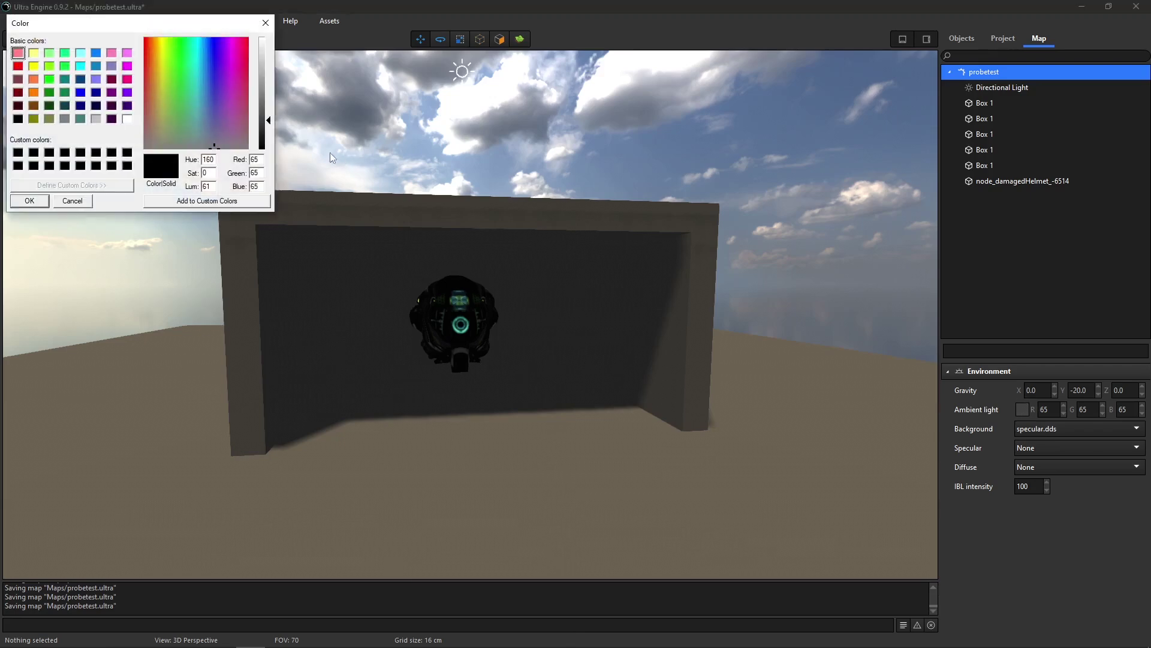
drag(262, 135, 263, 153)
click(30, 202)
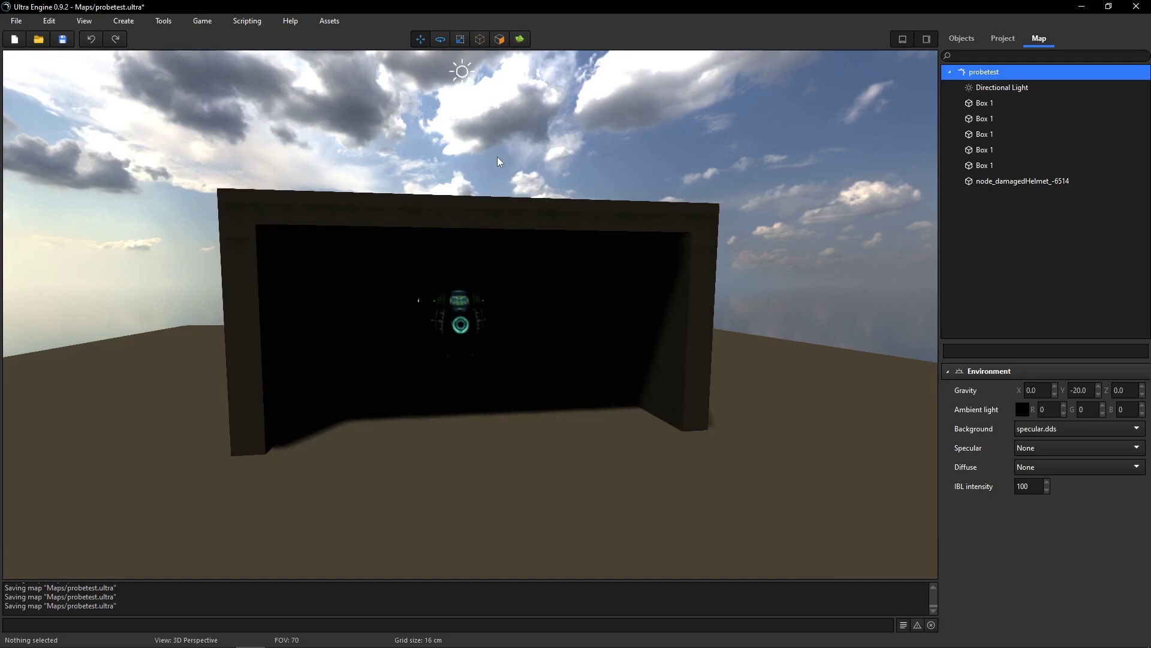
click(1023, 409)
click(263, 122)
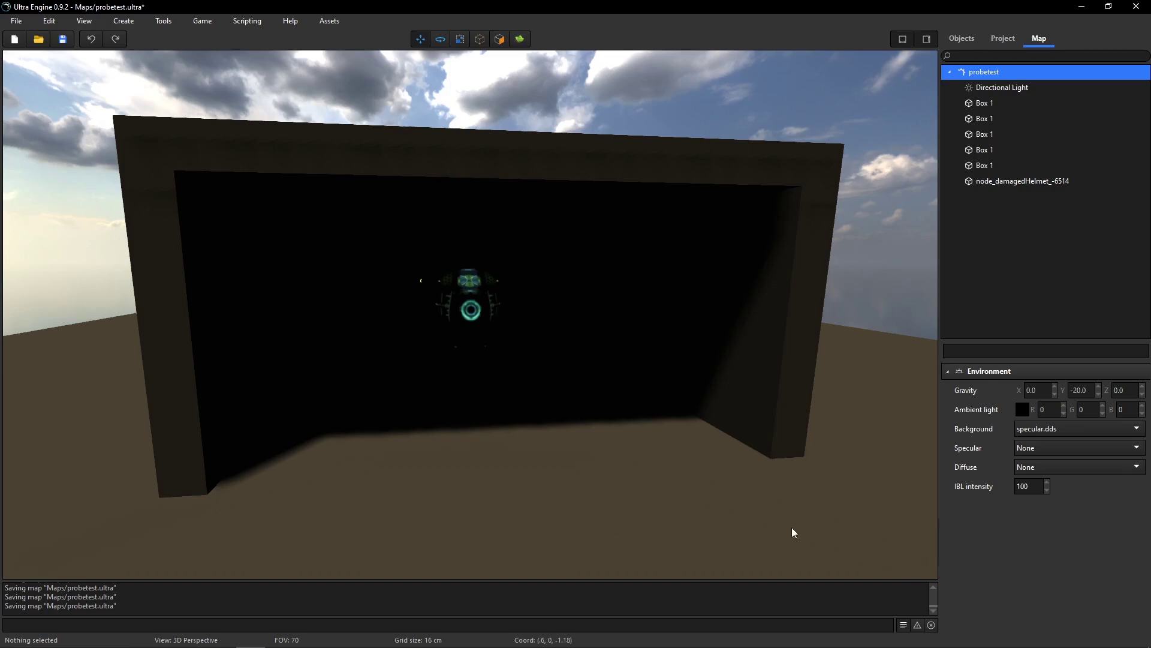
- Assign diffuse.dds from the Materials/Environment/Default folder as the map's diffuse environment texture
click(1072, 451)
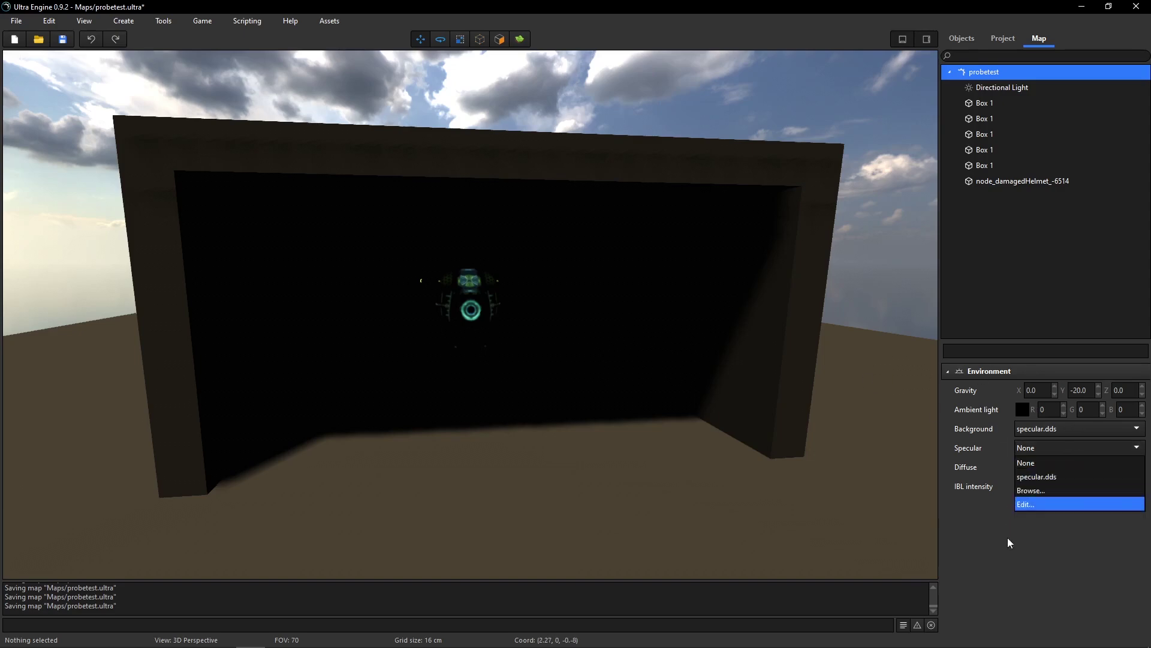
click(1008, 538)
click(1067, 469)
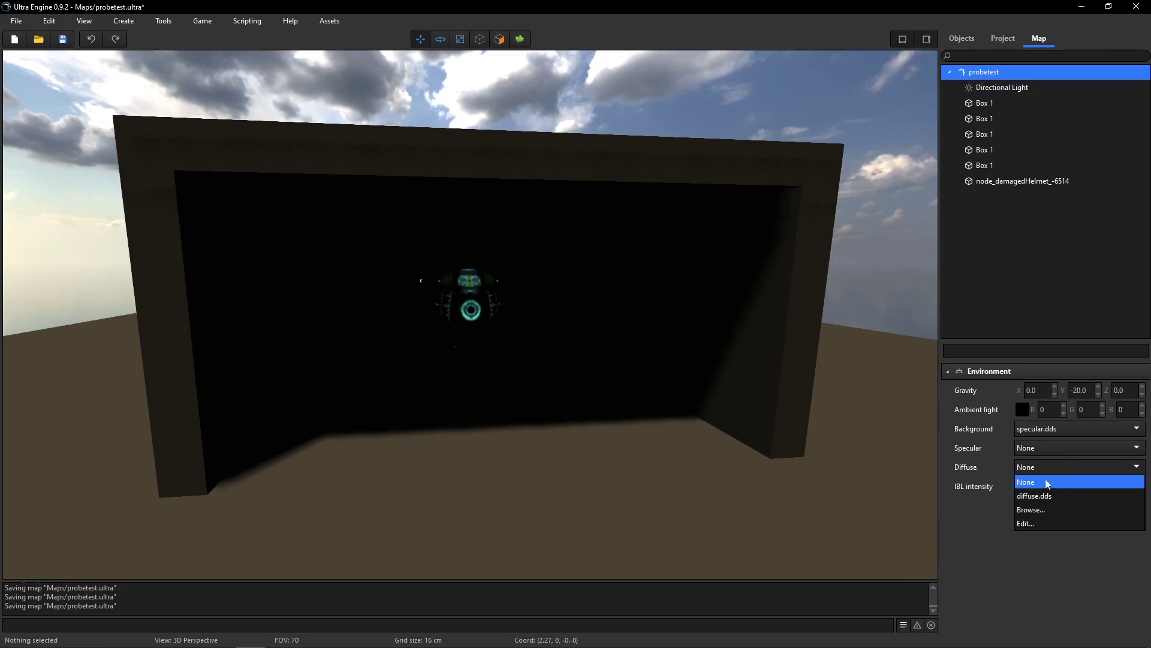
click(1046, 509)
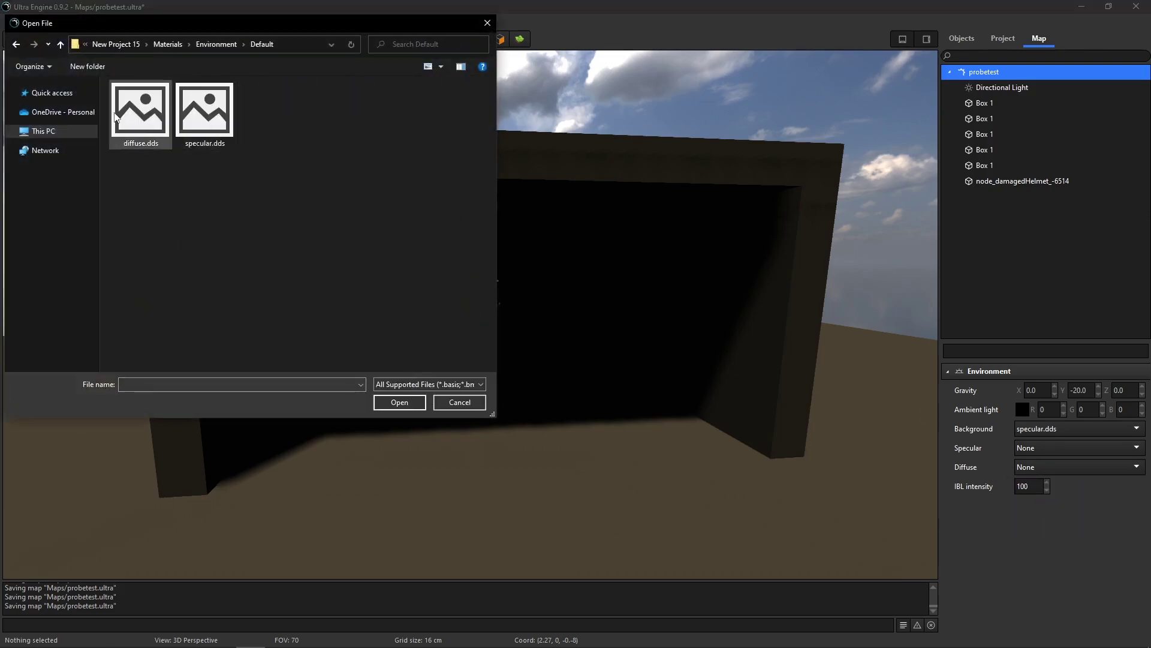
click(114, 113)
click(400, 402)
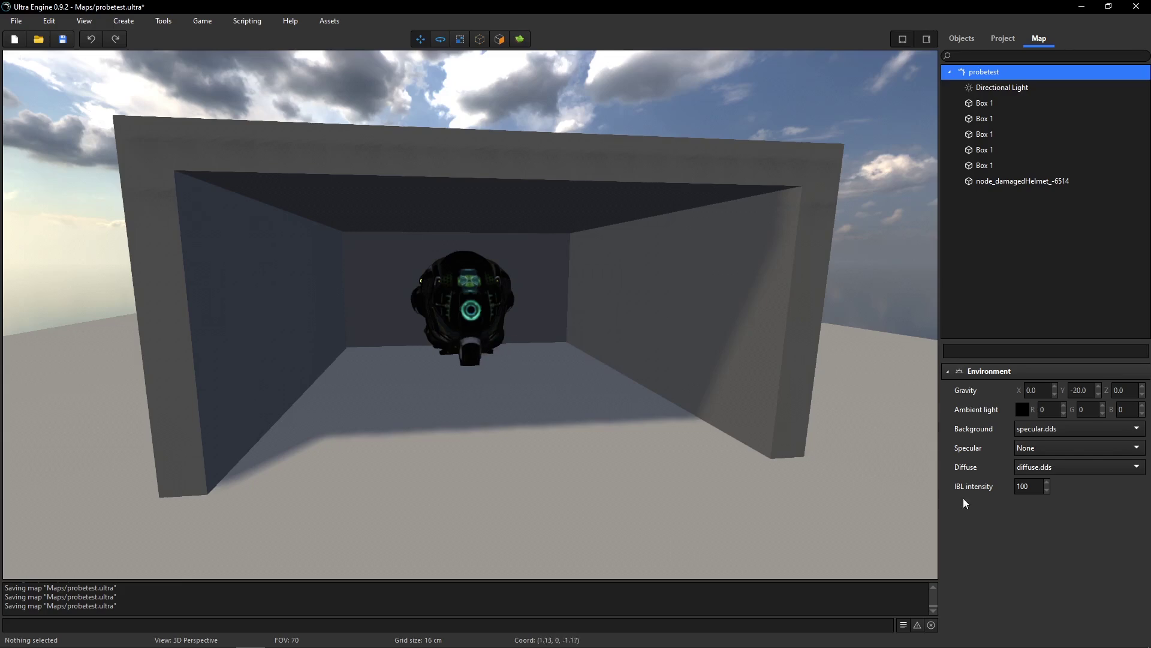
- Assign specular.dds from the Materials/Environment/Default folder as the map's specular environment texture
click(1068, 447)
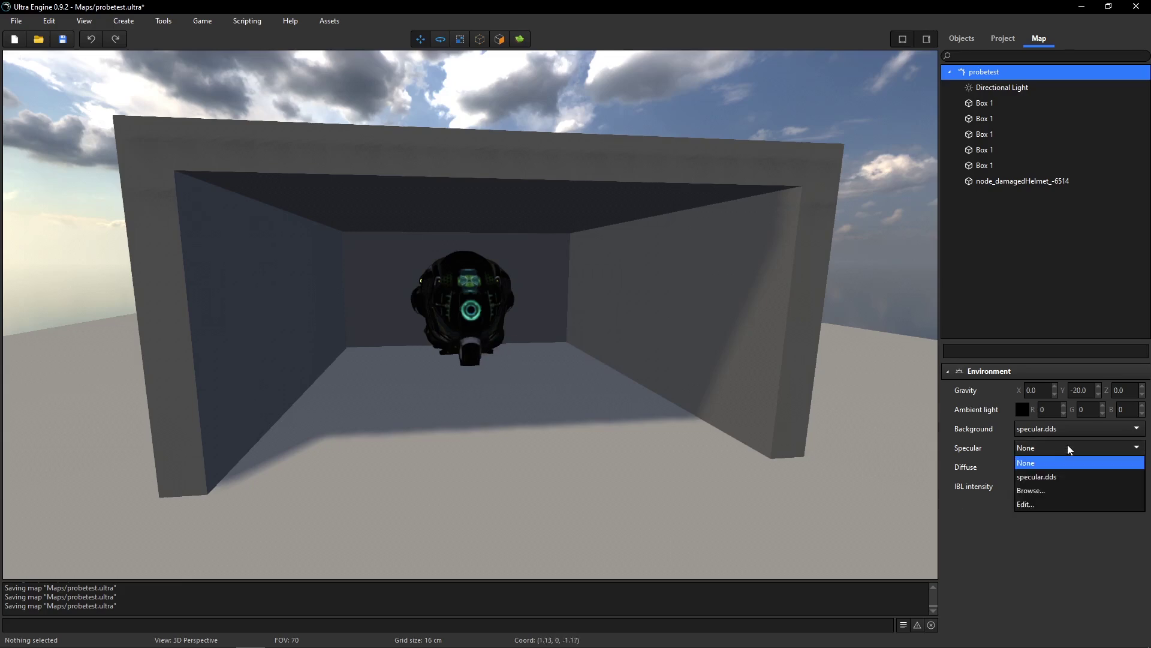
click(1042, 490)
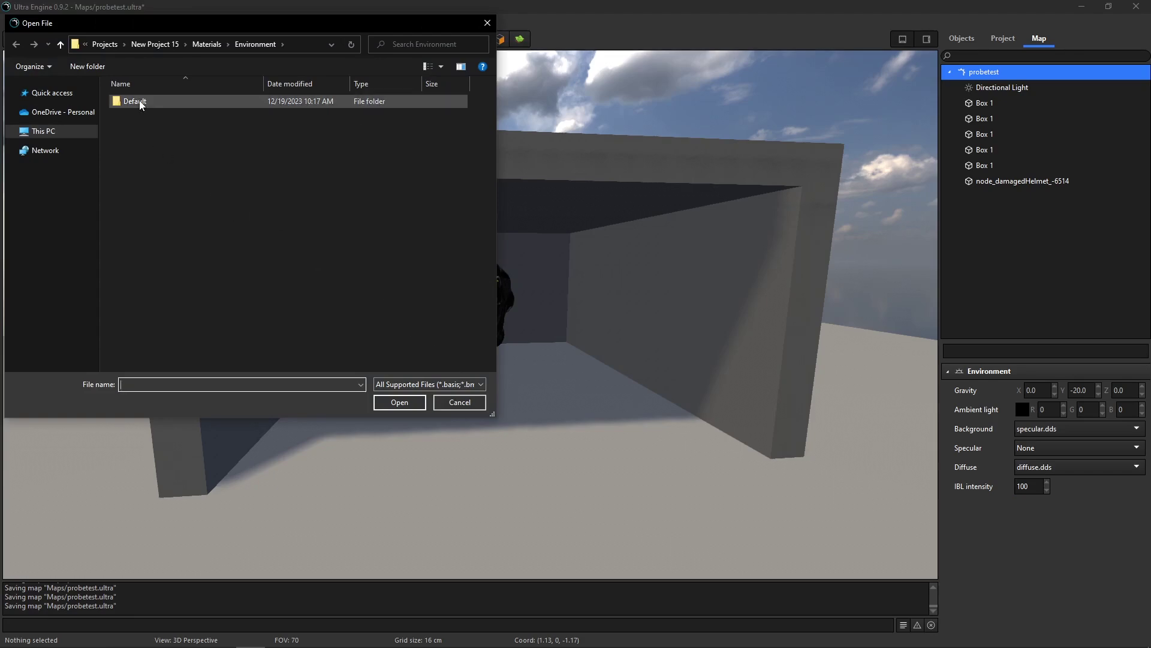
double_click(141, 102)
click(195, 120)
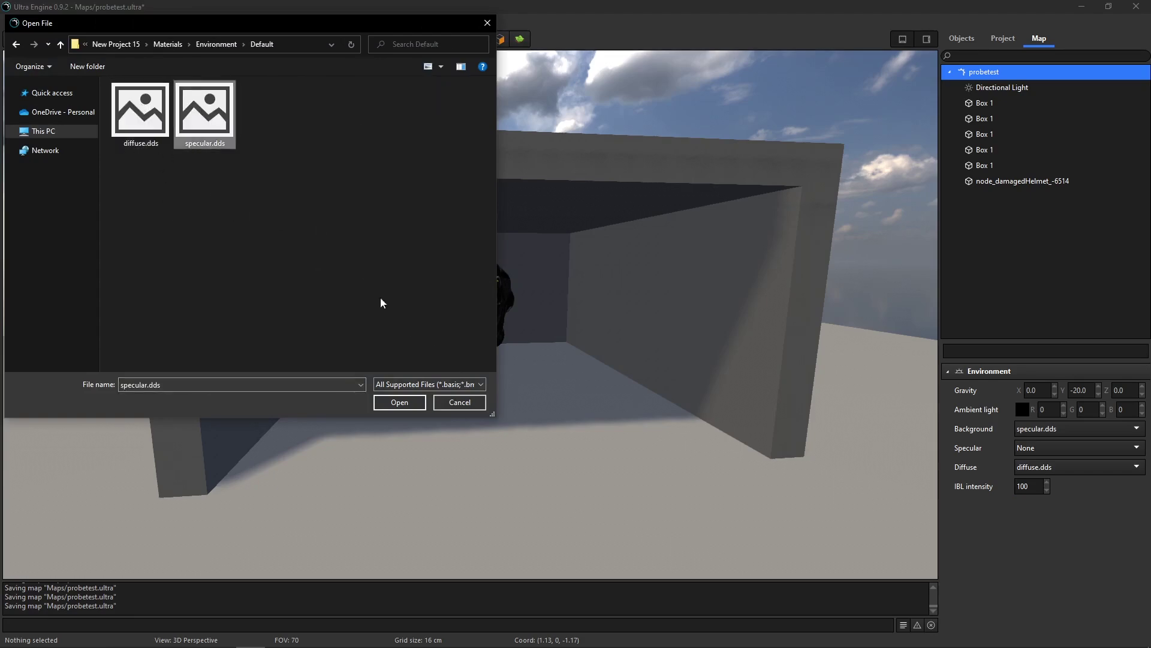
click(400, 402)
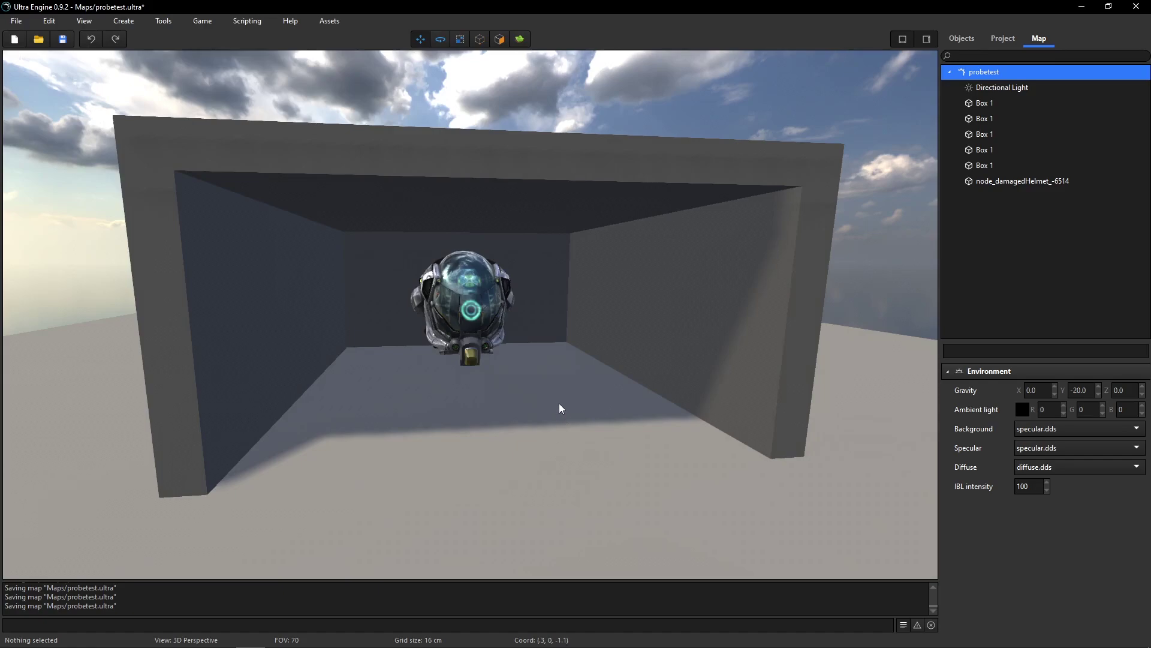
- Examine the sky reflections on the helmet and the lighting of the room's inner walls from several viewpoints
right_drag(559, 403, 552, 444)
key(w)
key(a)
key(d)
key(a)
key(a)
key(d)
key(s)
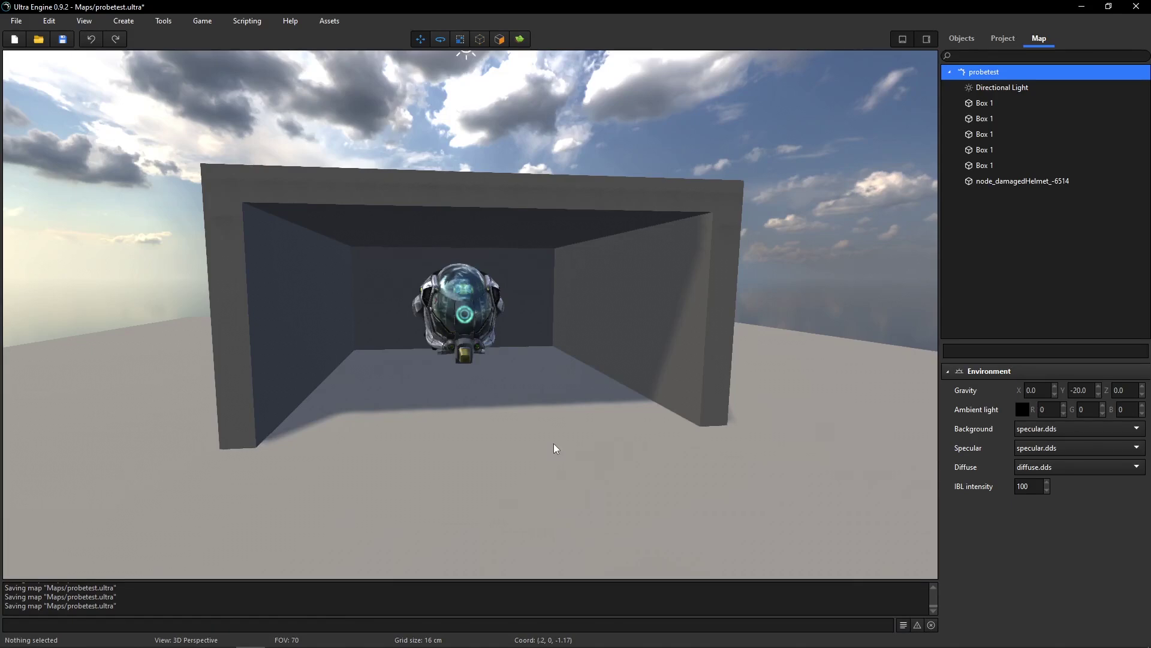
right_drag(454, 401, 480, 373)
key(w)
key(a)
key(w)
key(d)
key(s)
key(w)
scroll(498, 396, down, 8)
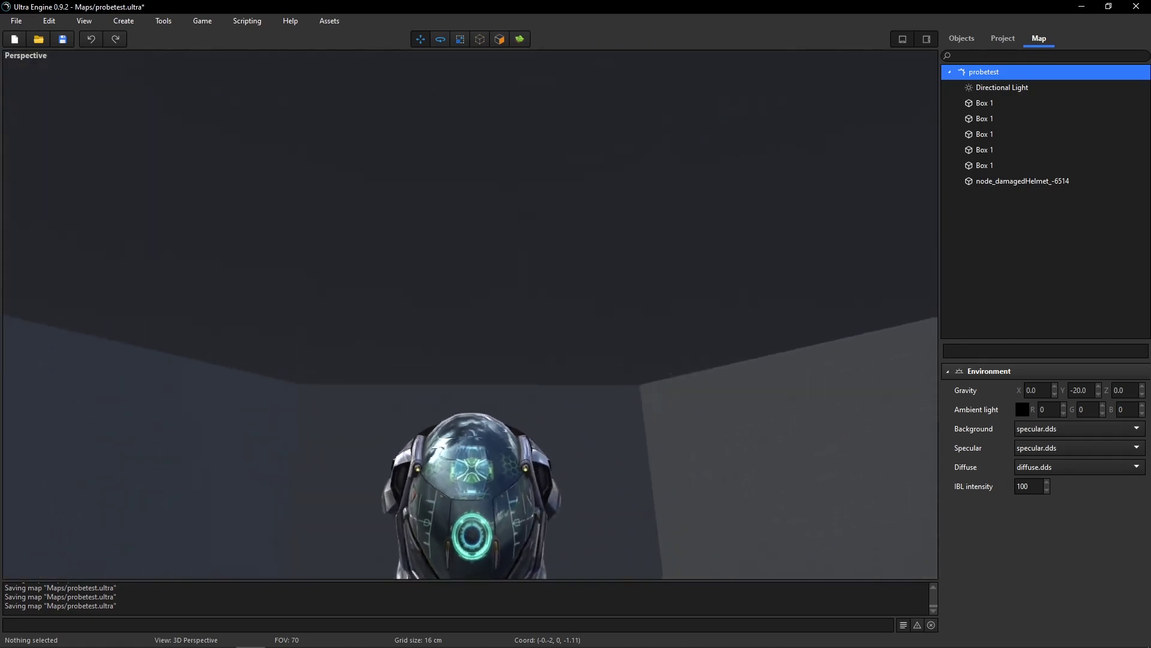
scroll(458, 345, up, 5)
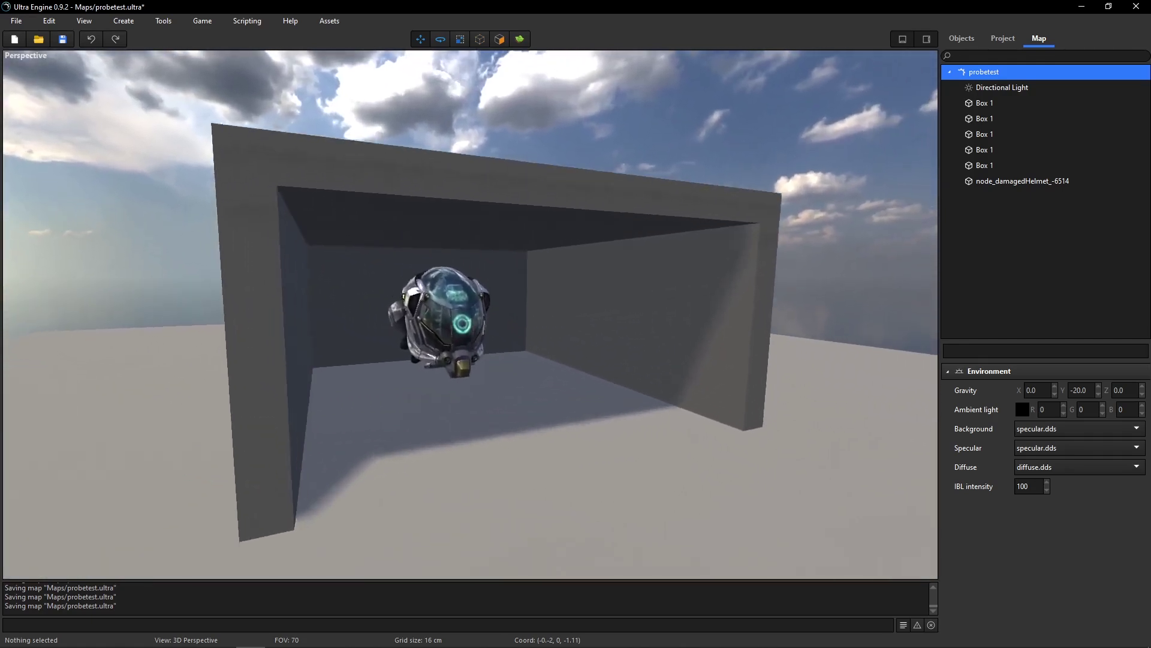
- Move the damaged helmet out of the room onto the open ground in front, leaving it deselected
click(458, 343)
drag(458, 343, 768, 515)
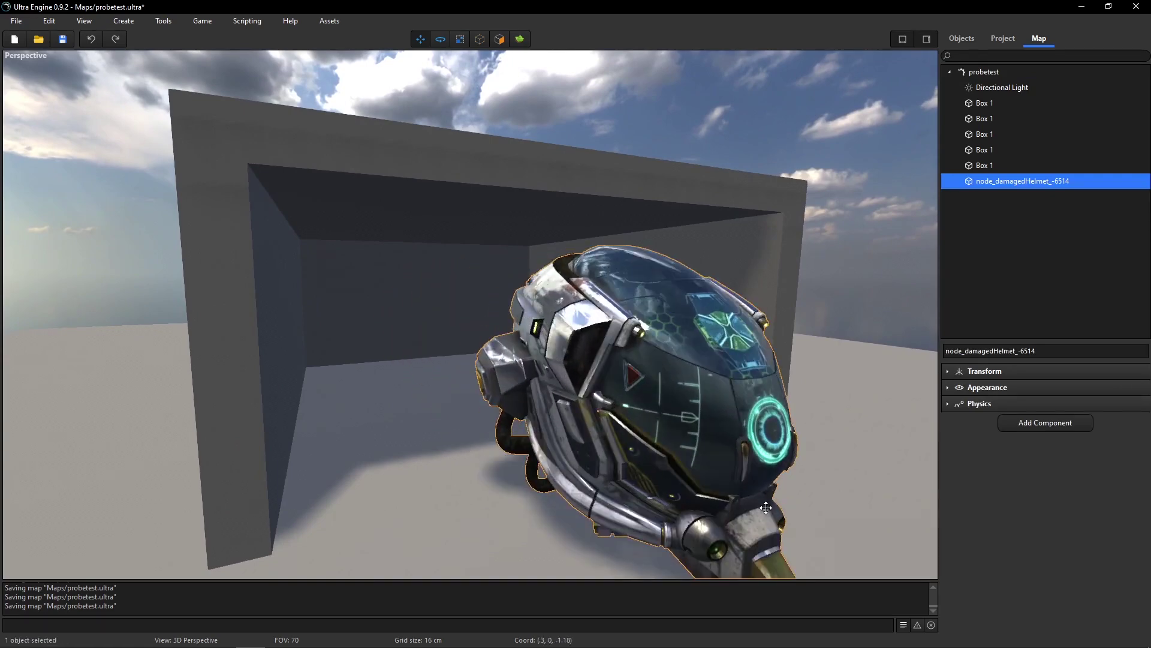
key(Escape)
- Inspect the helmet outside from the opposite side and move it back inside the room near the rear wall
right_drag(765, 507, 540, 492)
key(d)
key(s)
key(w)
key(d)
right_drag(491, 411, 683, 448)
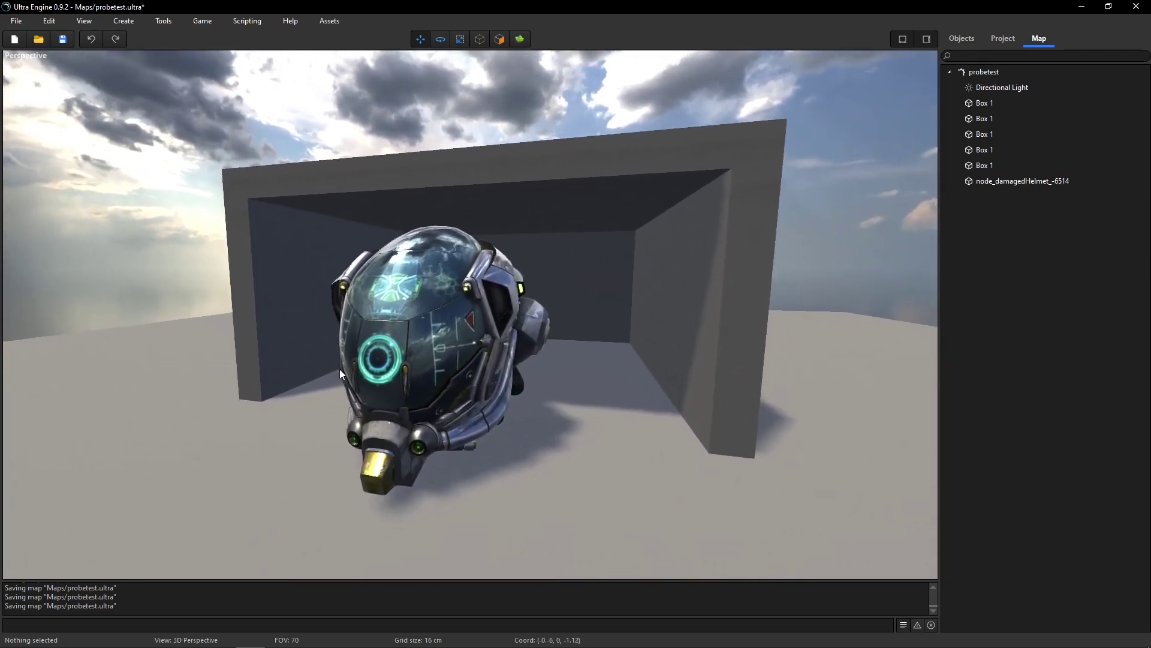
click(443, 355)
drag(443, 355, 514, 314)
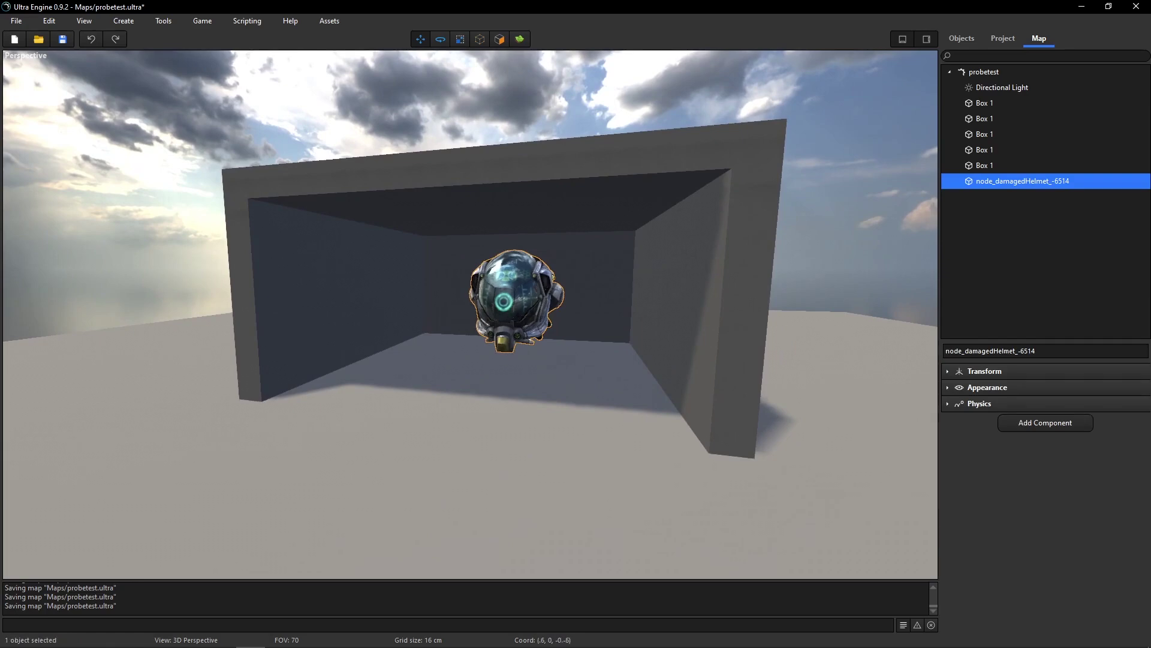
- Examine the helmet's reflections and the shading inside the room from different angles
key(w)
mouse_move(522, 328)
right_down()
mouse_move(708, 345)
mouse_move(519, 333)
right_up()
key(a)
key(d)
key(s)
key(a)
right_drag(408, 349, 360, 360)
key(d)
key(s)
key(w)
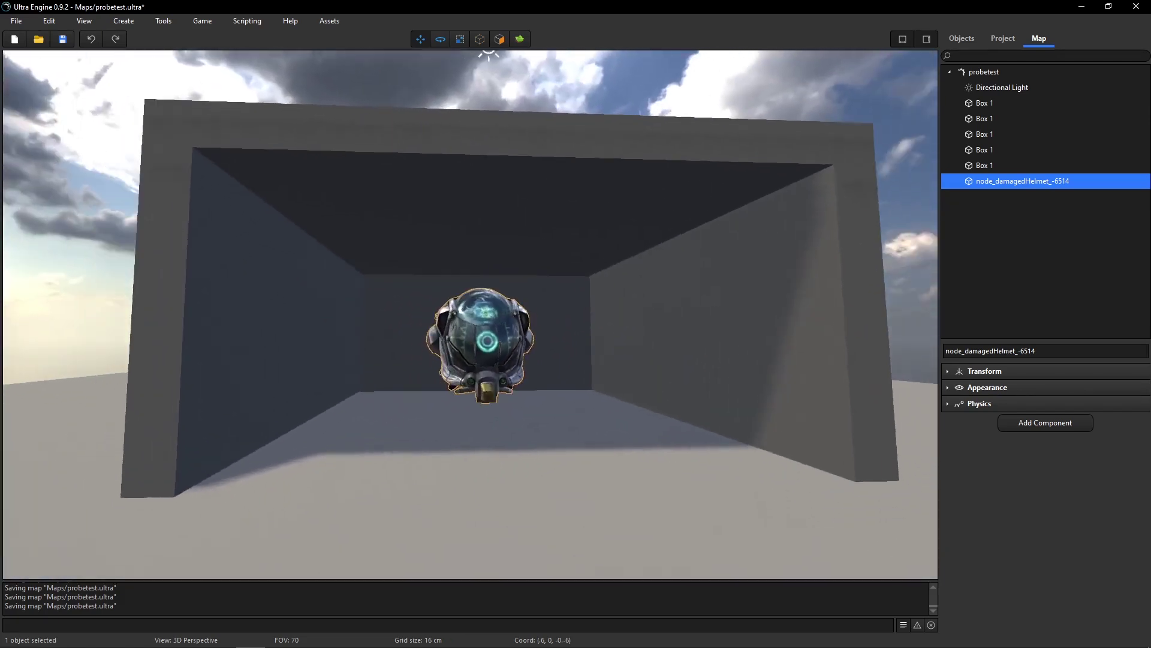
- Deselect the helmet and create a box-shaped probe in the Top view, roughly covering the room's interior
click(574, 355)
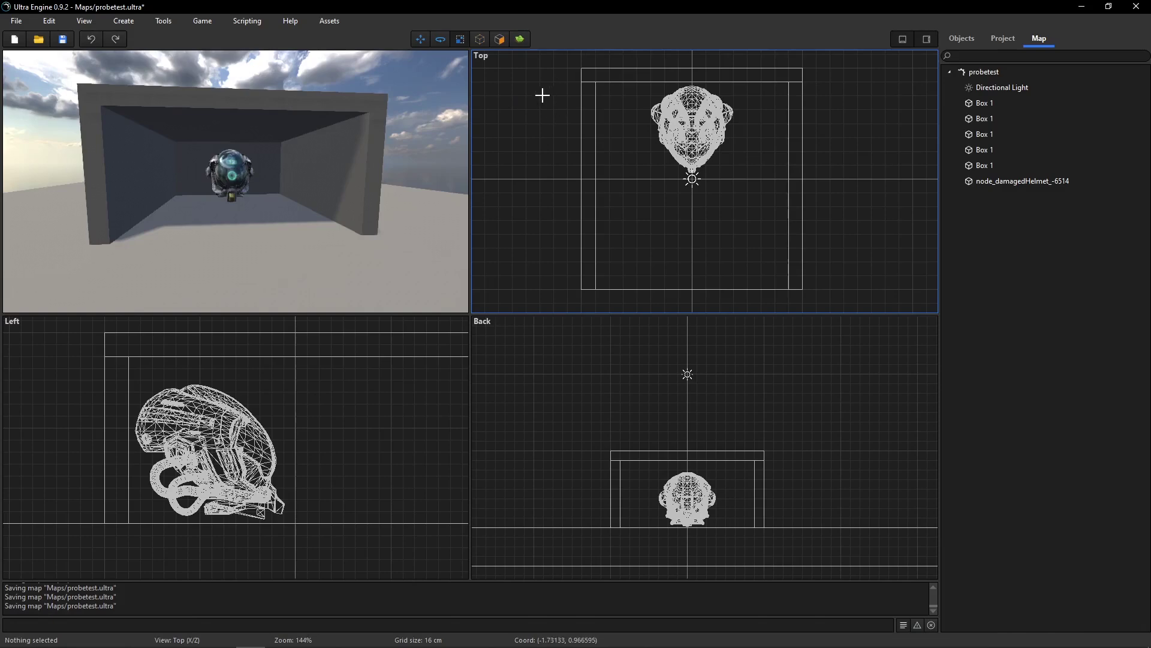
drag(553, 83, 756, 292)
key(Return)
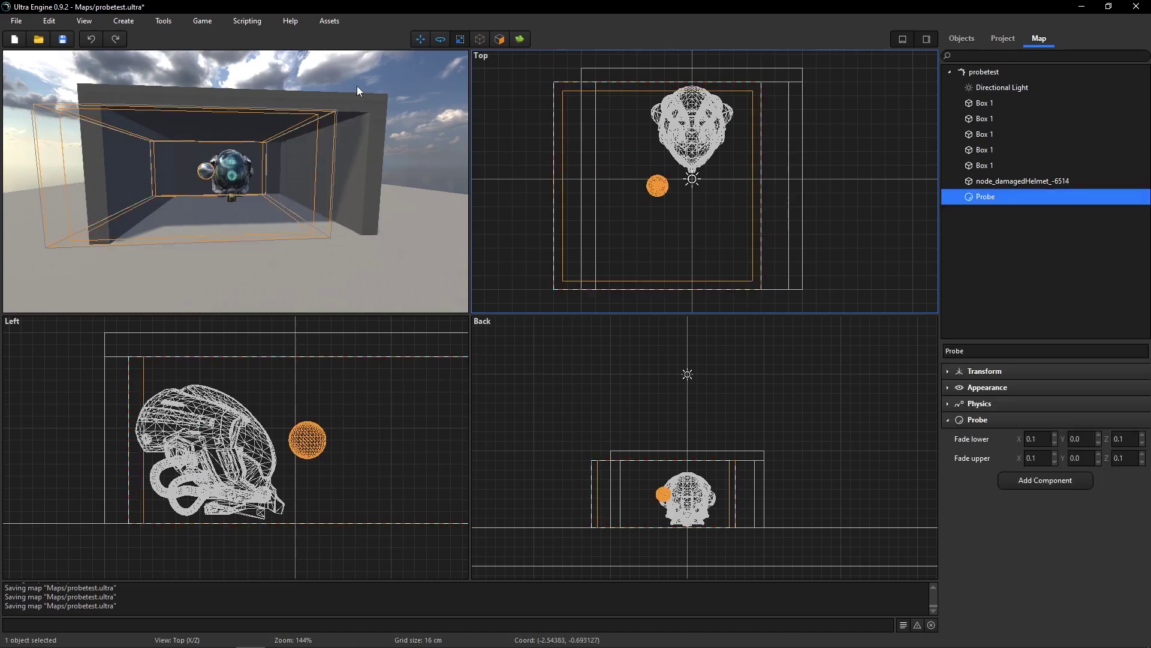
- Move the probe sideways into the room and resize its volume to fit between the inner side walls
click(664, 494)
drag(663, 494, 692, 493)
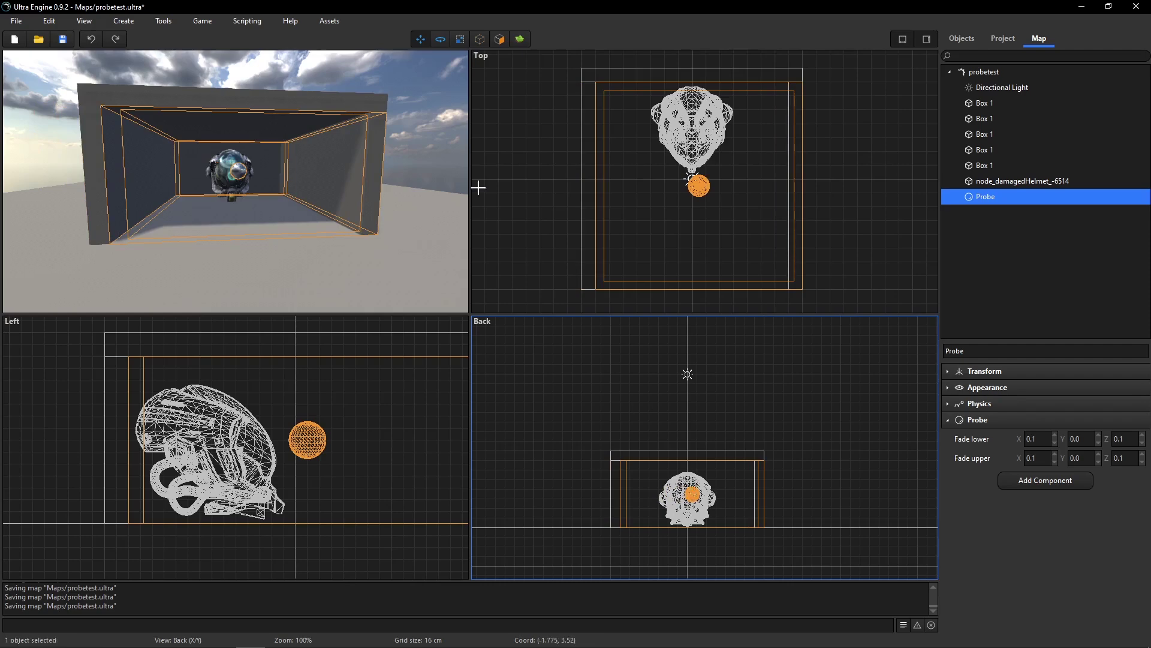
click(459, 41)
drag(803, 181, 789, 180)
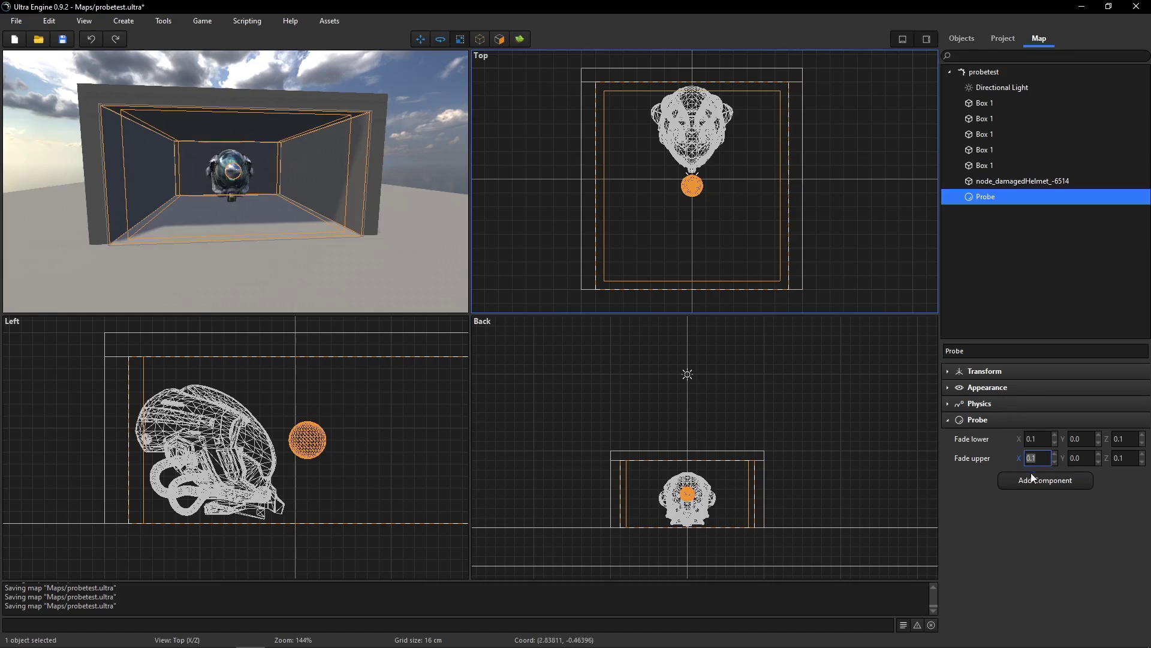
- Set the probe's lower and upper fade distances to 0 on the X and Z axes
click(1041, 438)
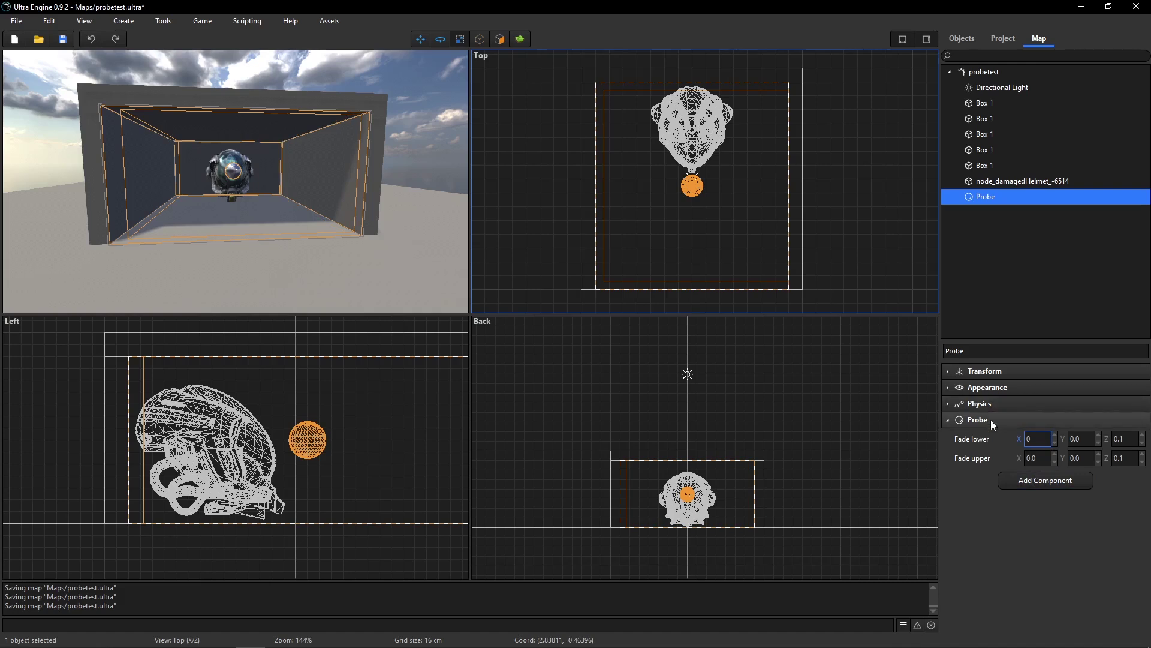
click(1127, 438)
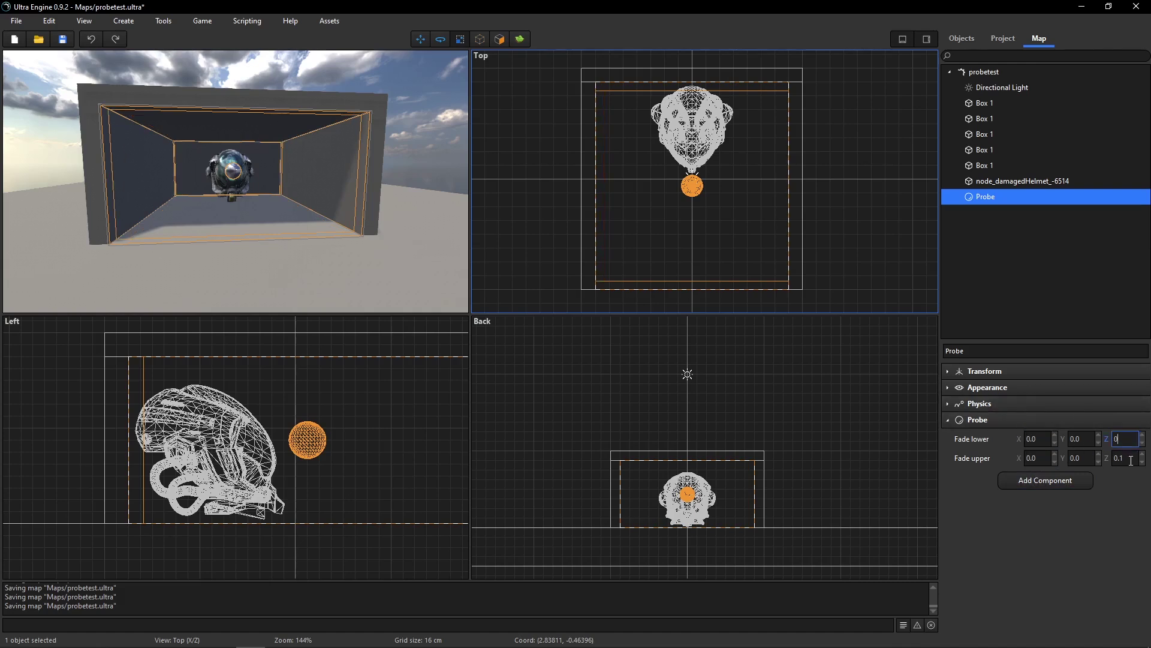
click(1131, 460)
text(0)
key(Return)
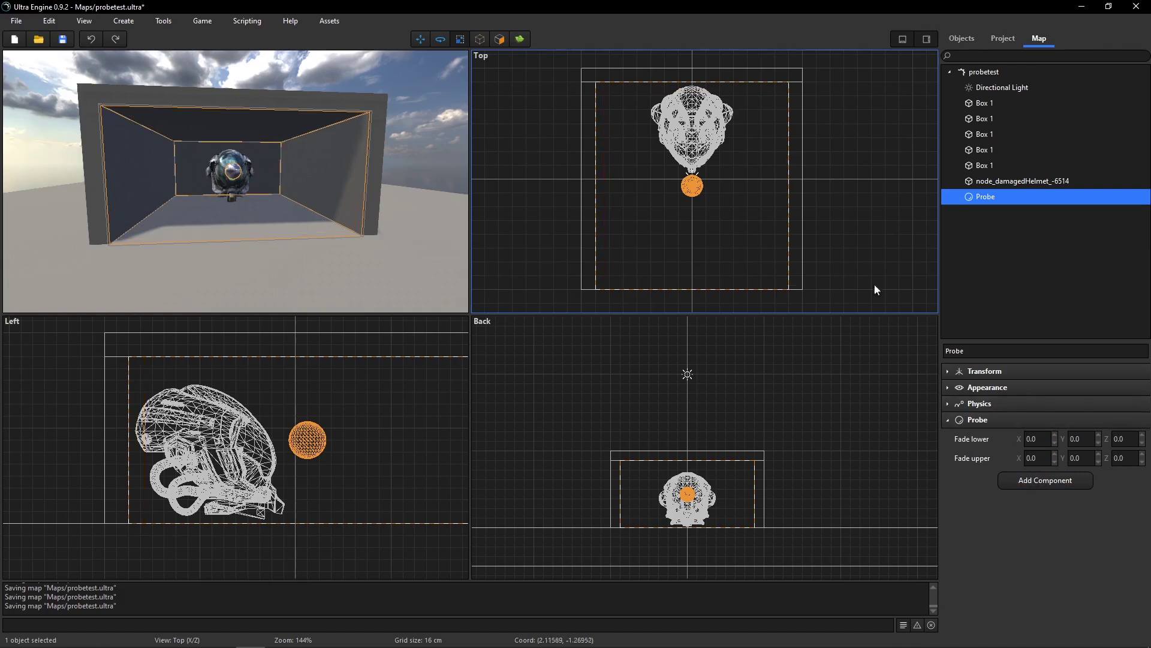
- Deselect the probe and examine the room's walls and the helmet from outside and inside the room
click(97, 165)
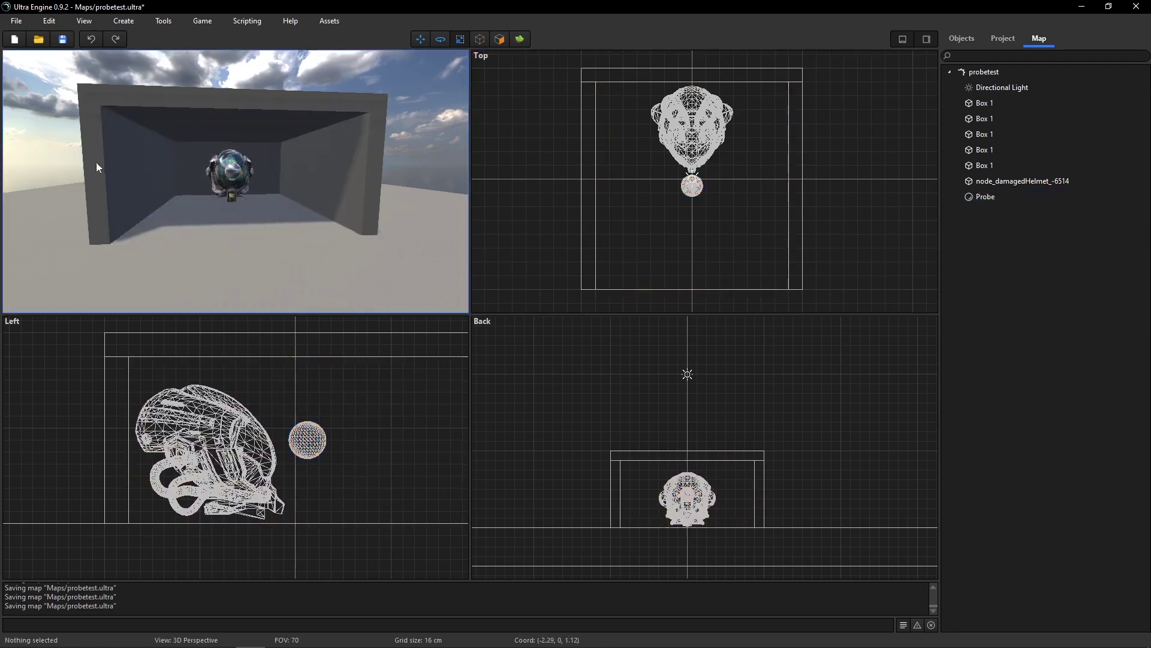
key(d)
right_drag(97, 167, 49, 167)
key(w)
key(s)
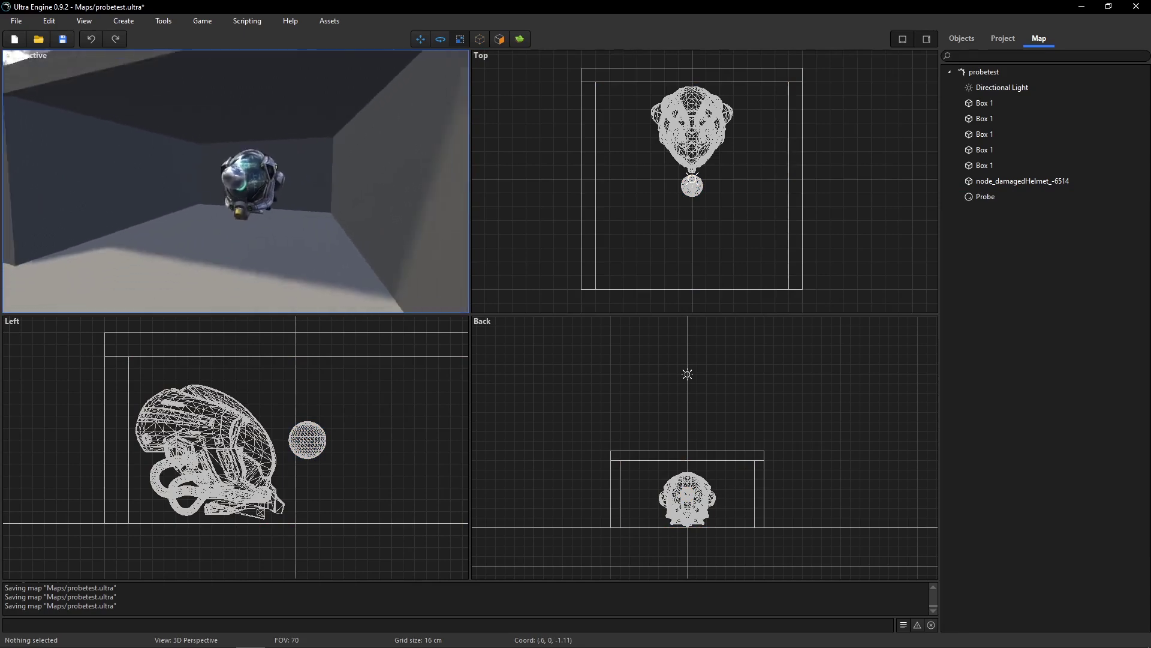
click(237, 181)
right_drag(237, 181, 196, 73)
key(a)
key(d)
key(s)
key(w)
key(s)
- Build the map's global illumination
click(193, 68)
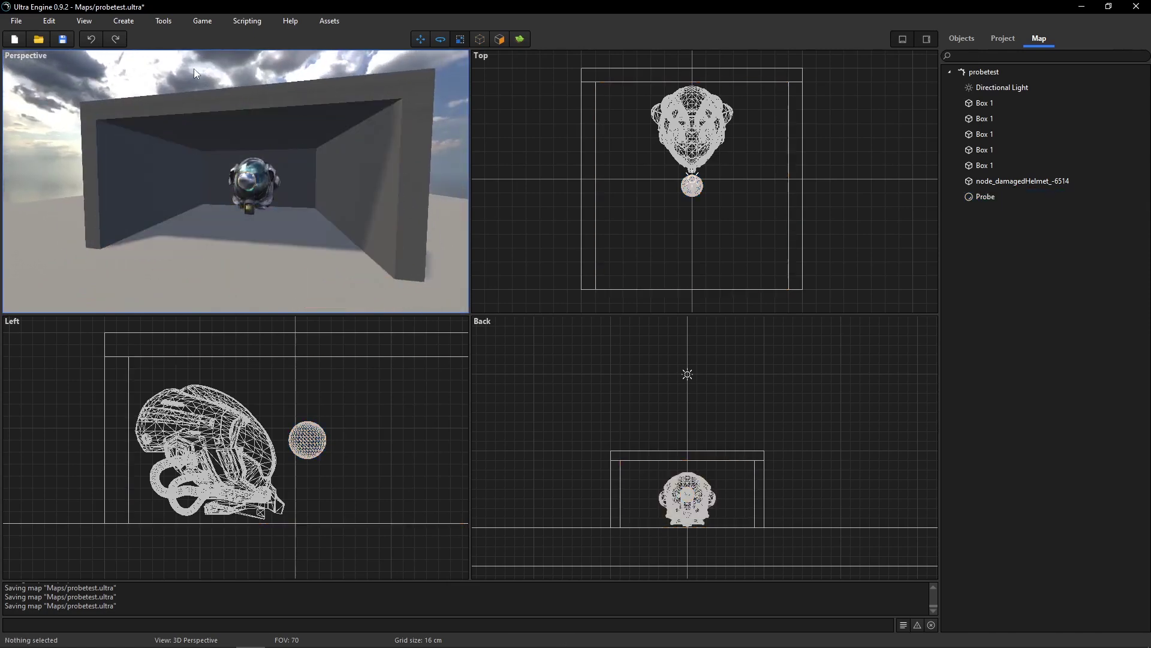
click(163, 20)
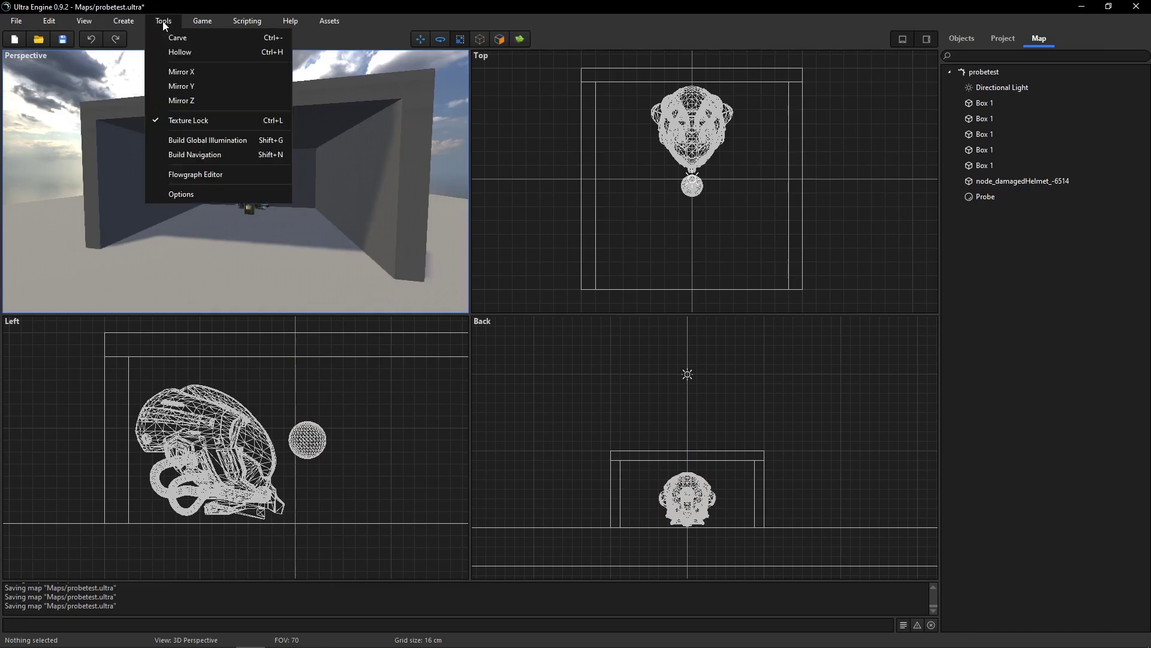
click(217, 142)
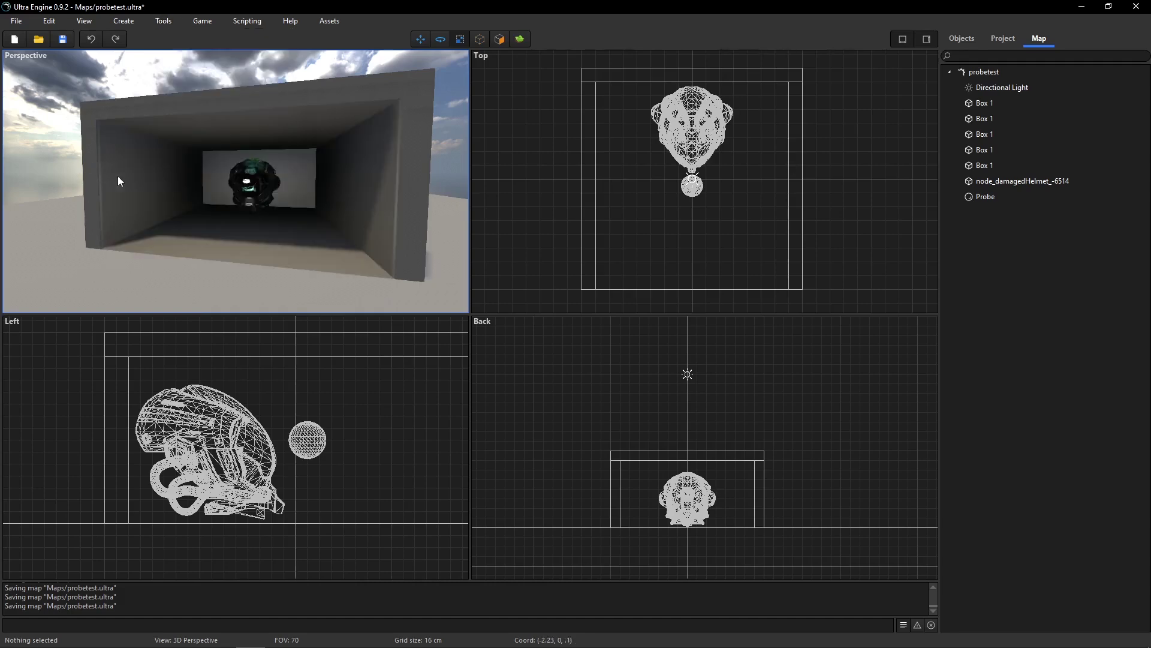
- Examine the interior lighting, the helmet's reflections and the floor edge at the room's opening from several angles
key(a)
mouse_move(204, 221)
right_down()
mouse_move(266, 221)
mouse_move(194, 208)
mouse_move(257, 224)
mouse_move(89, 215)
mouse_move(211, 216)
mouse_move(84, 184)
mouse_move(207, 210)
right_up()
key(w)
key(d)
key(a)
key(w)
key(s)
key(d)
key(s)
key(a)
key(w)
key(s)
key(d)
key(w)
key(s)
key(a)
key(w)
key(w)
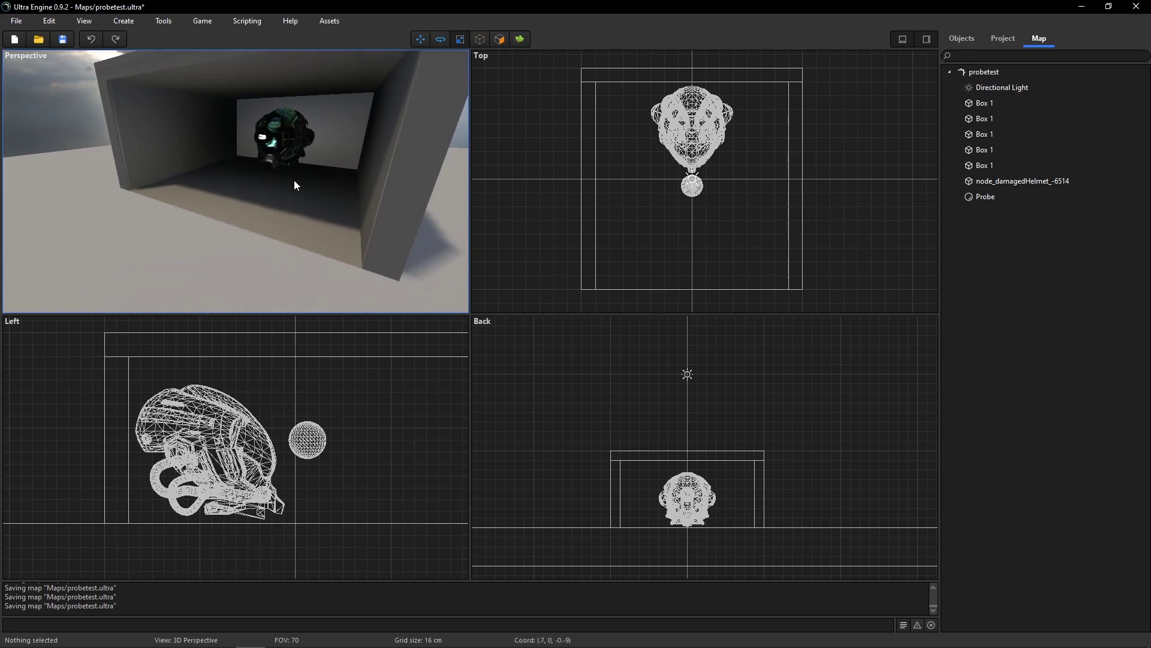
right_drag(296, 185, 289, 171)
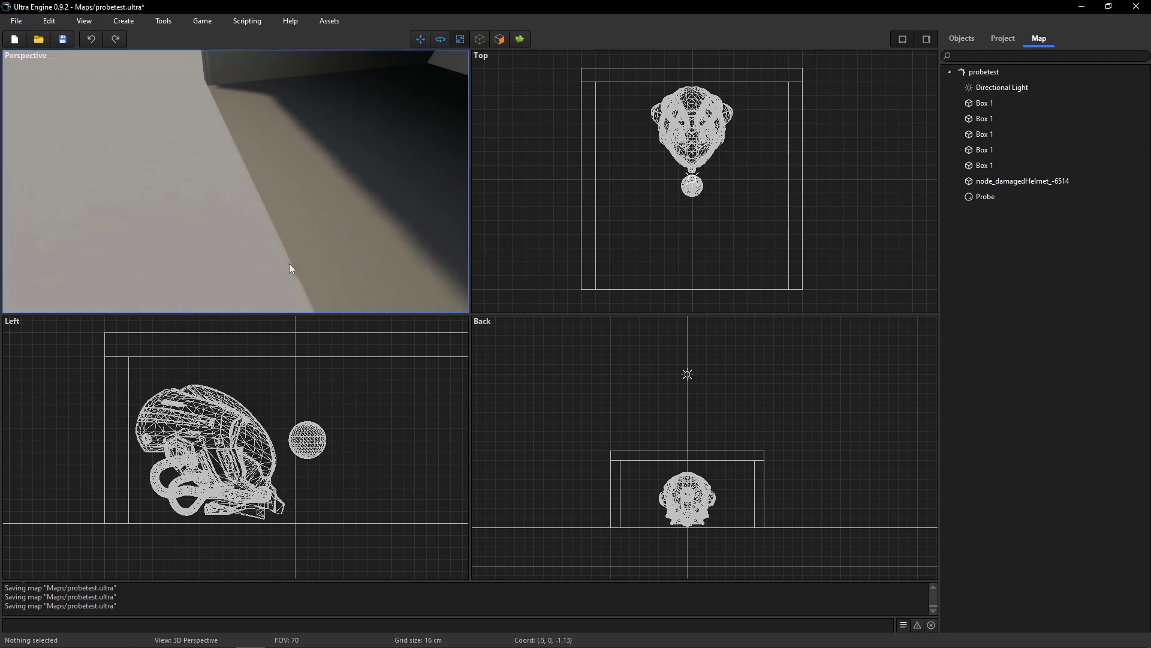
right_drag(282, 259, 282, 259)
- Set the room probe's lower Z fade distance to 0.5 and inspect the lighting transition at the opening
click(254, 158)
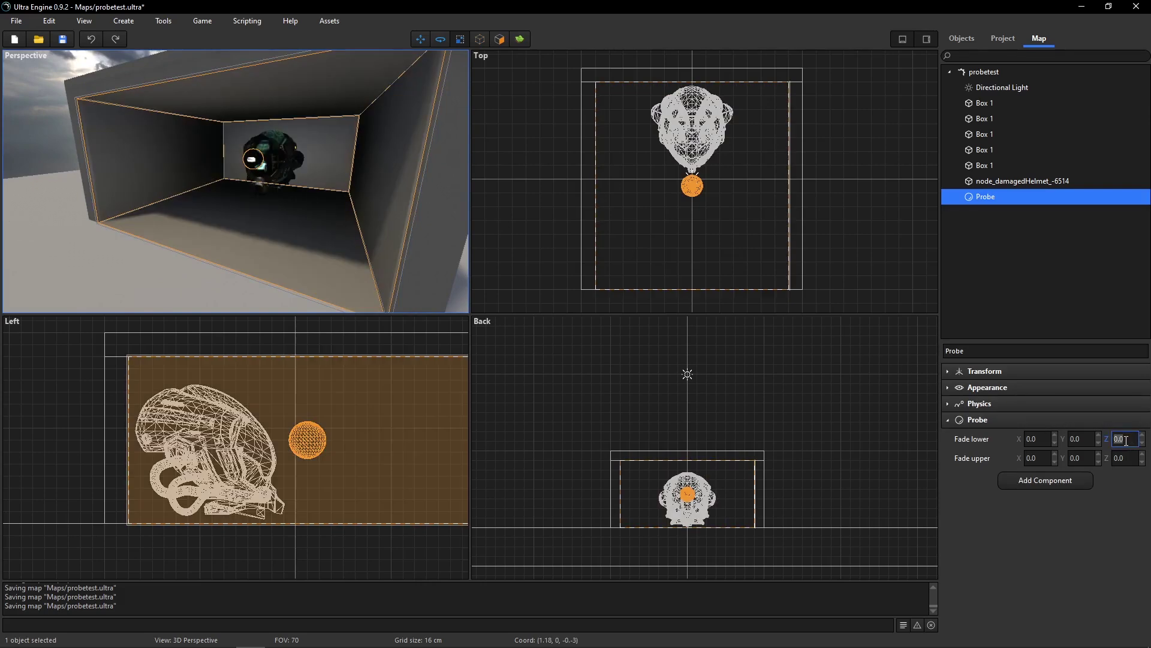
key(Return)
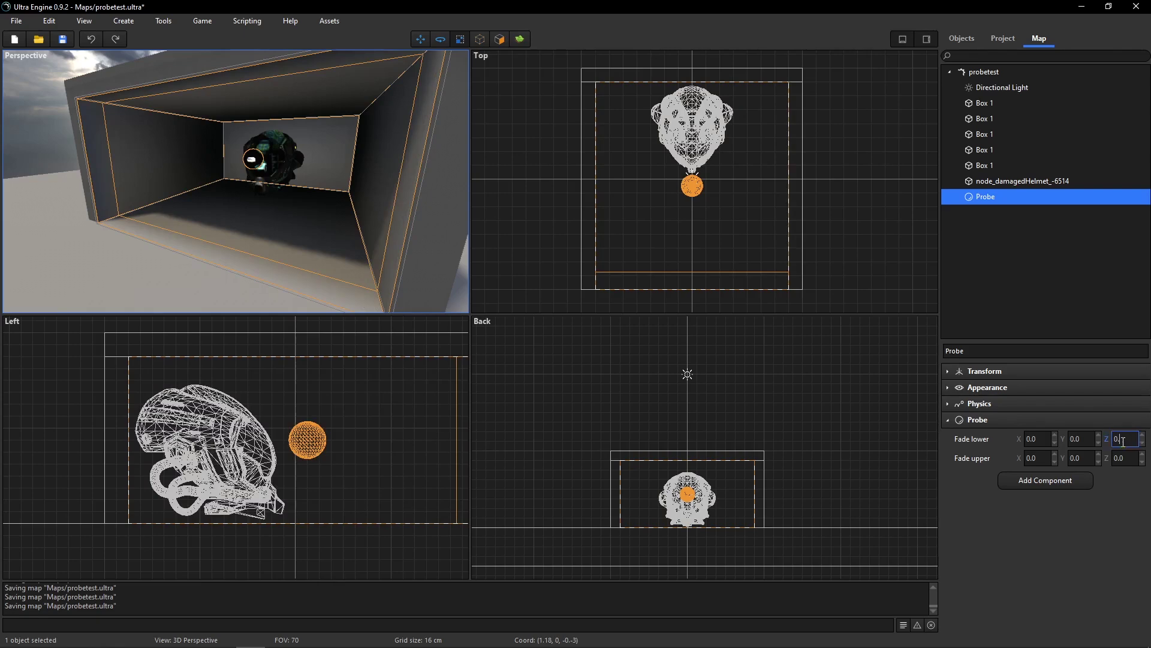
click(1123, 441)
text(0.5)
key(Return)
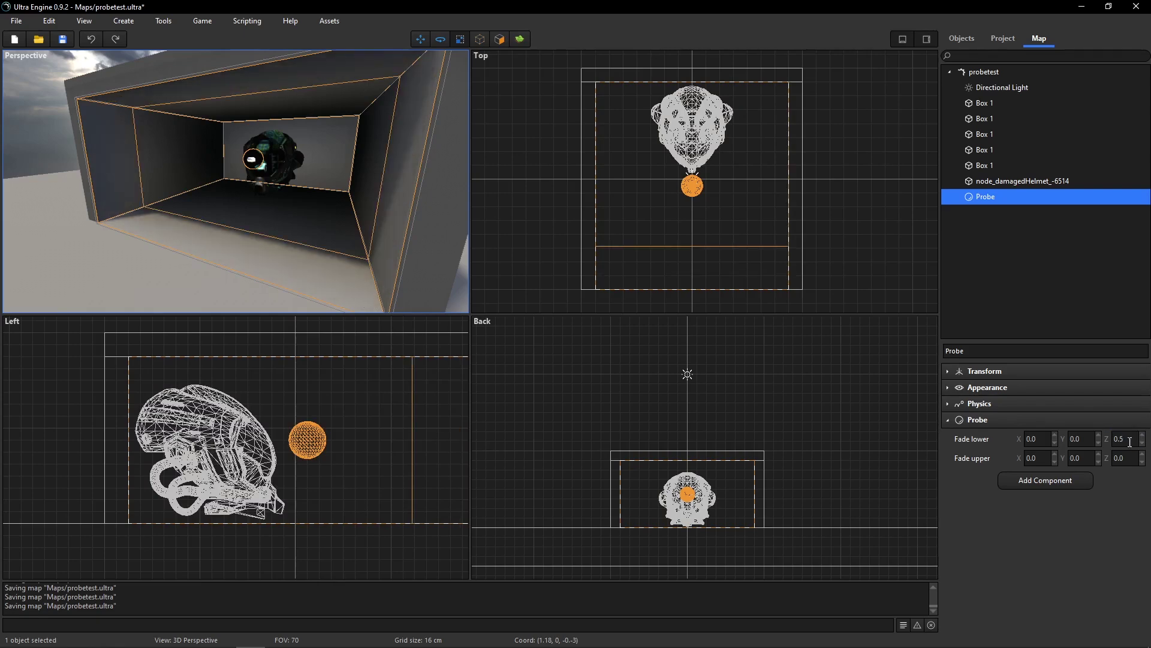
click(26, 88)
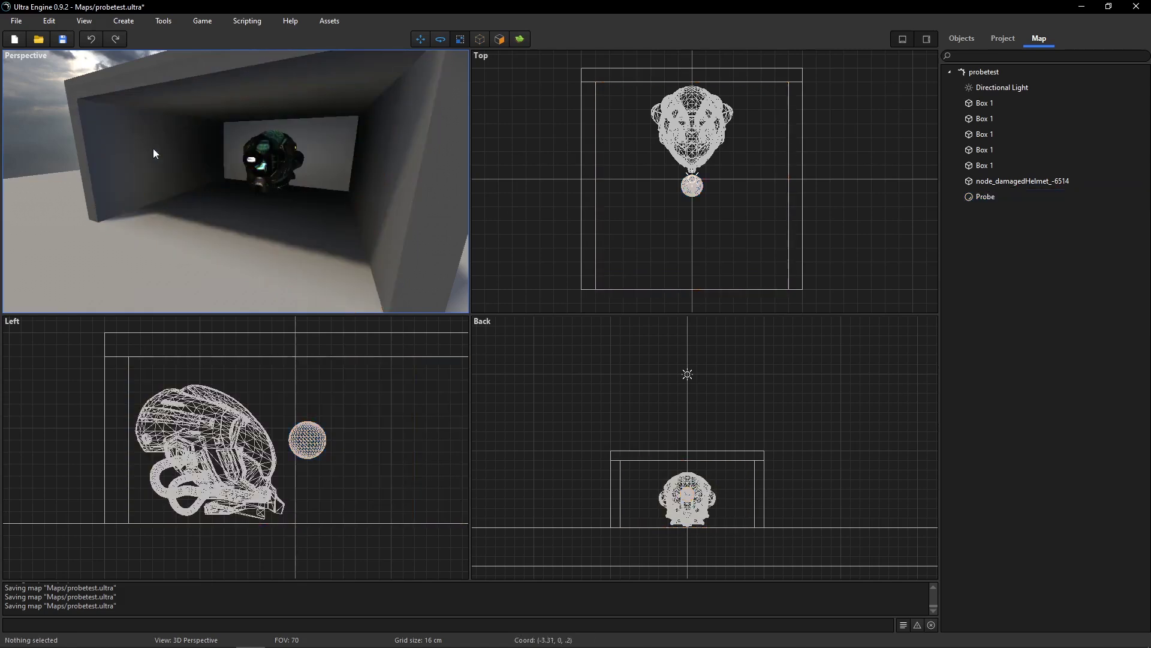
key(w)
right_drag(153, 149, 303, 176)
key(s)
key(w)
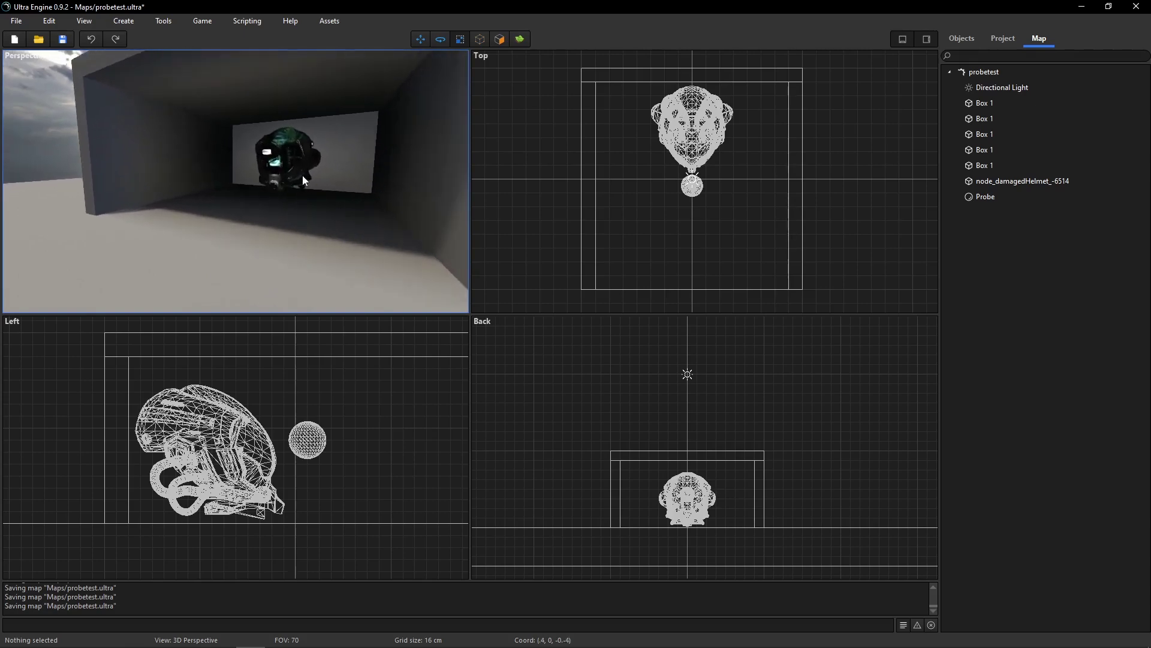
- Set the room probe's lower Z fade distance to 0.25 and check the lighting transition at the opening with the probe deselected
click(304, 180)
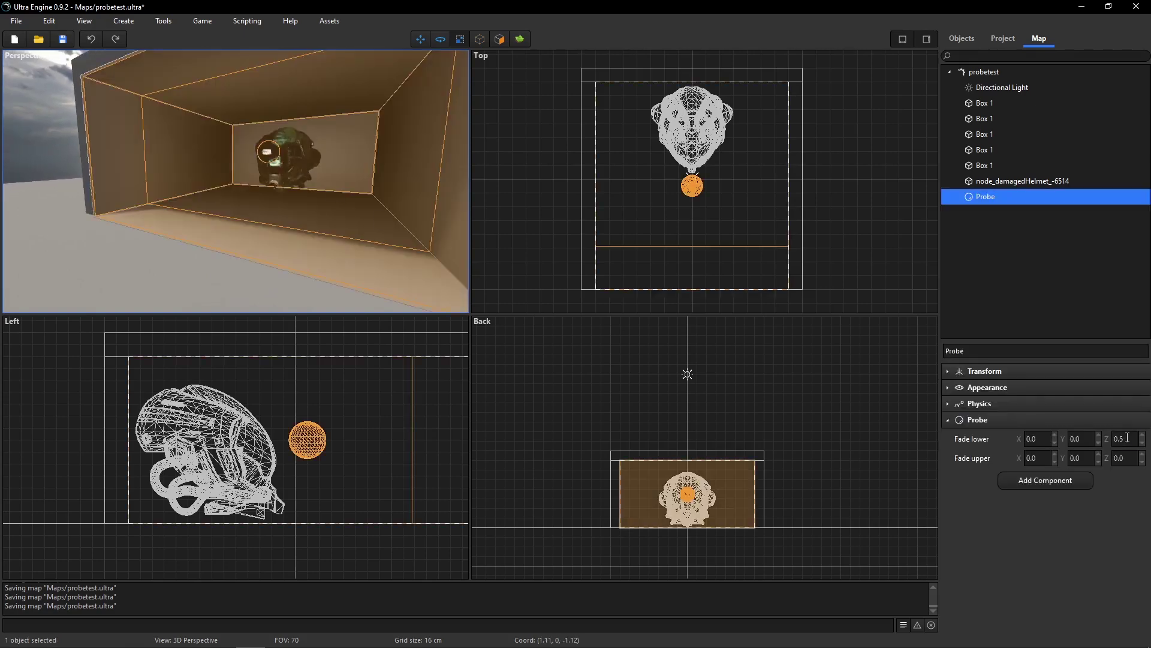
click(1127, 437)
text(0.25)
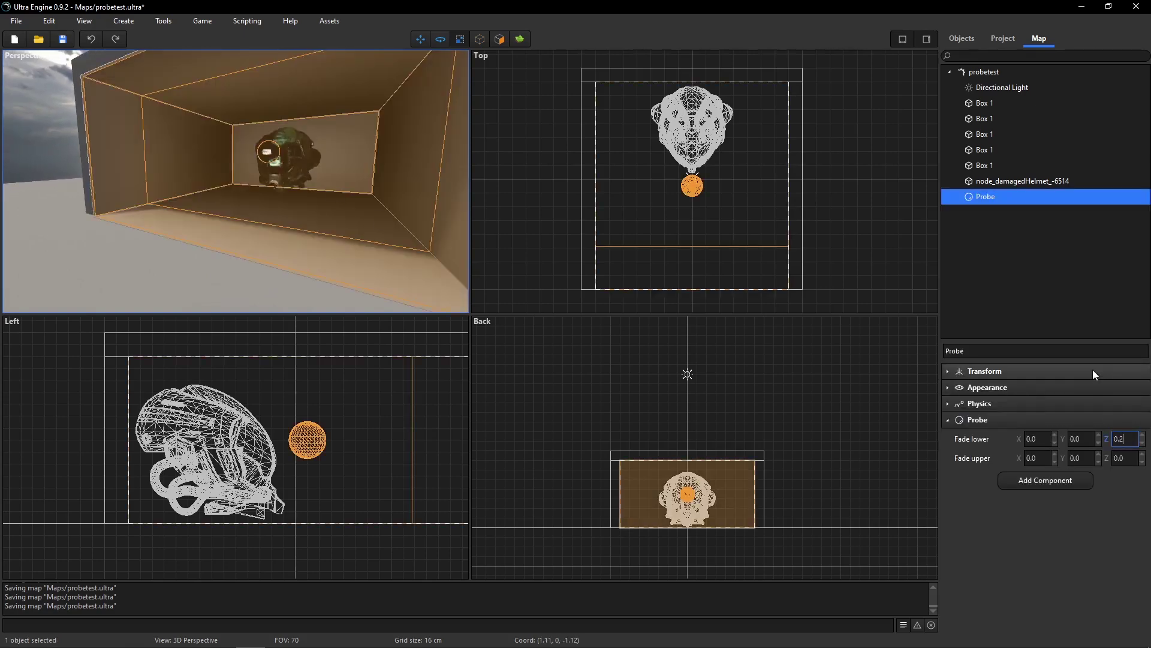
key(Return)
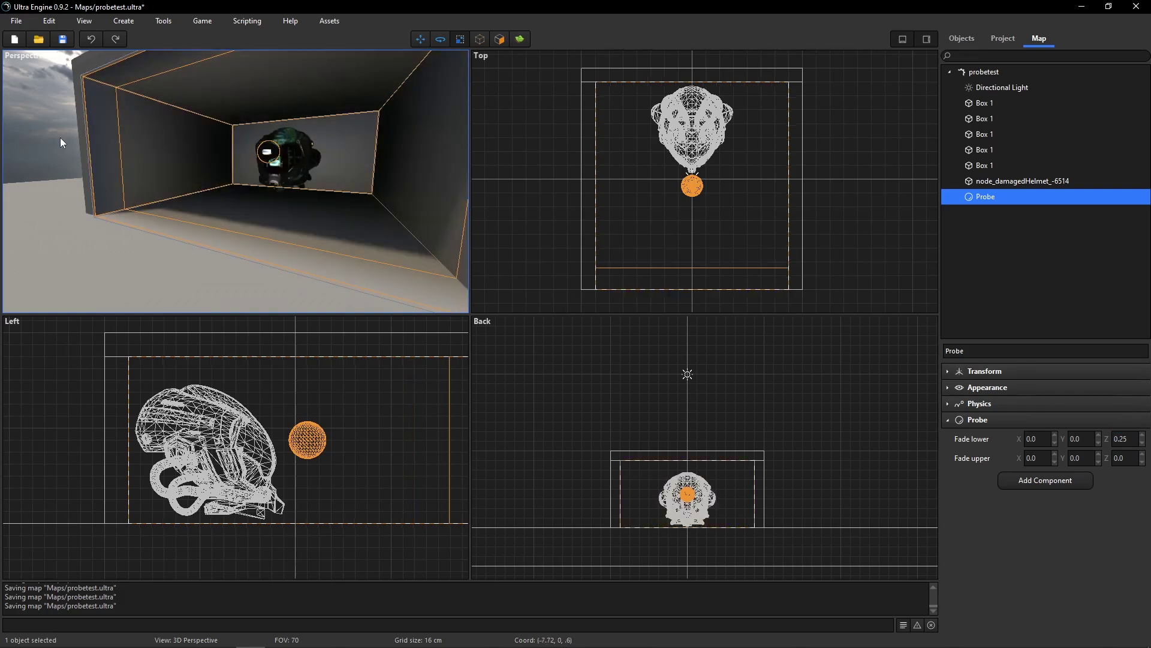
click(60, 138)
key(s)
right_drag(60, 138, 90, 138)
key(w)
key(s)
right_drag(298, 232, 286, 229)
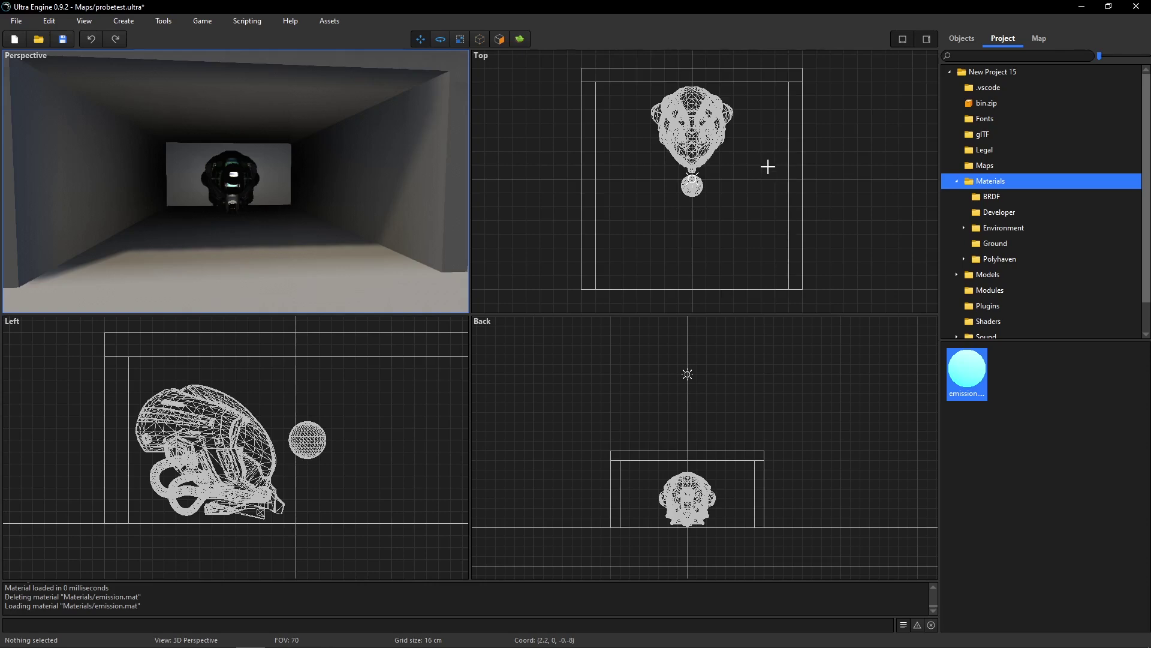
- Create a cyan emissive box column against the room's right inner wall and stretch it upward almost to the ceiling
drag(761, 164, 787, 193)
drag(751, 431, 747, 508)
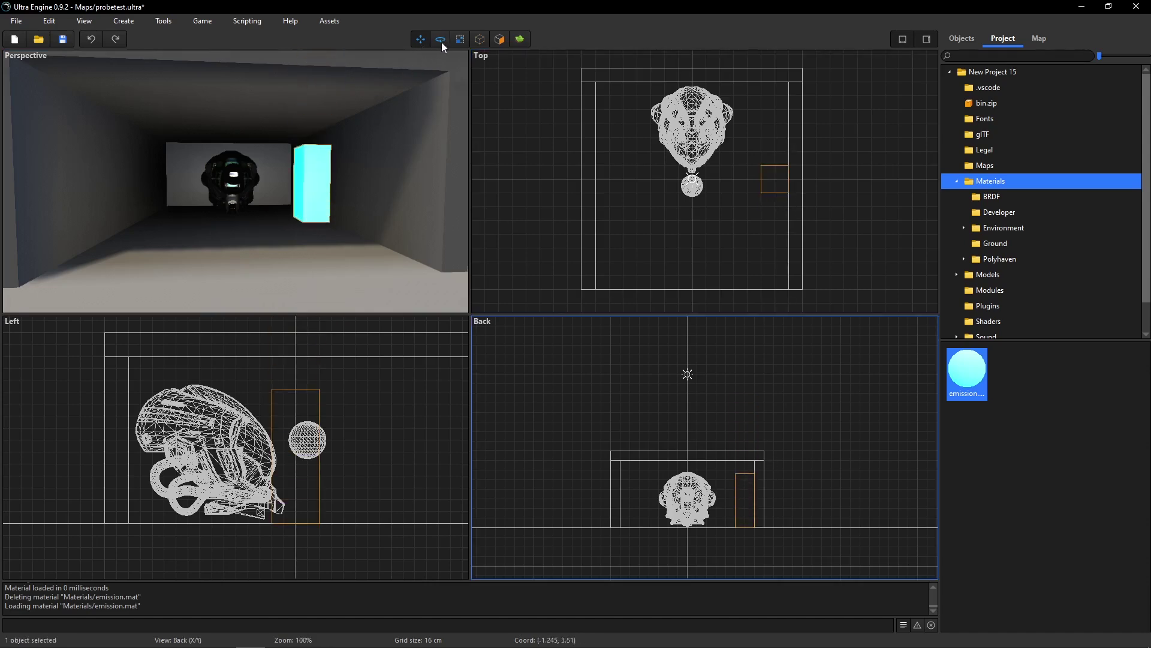
click(461, 40)
drag(745, 472, 747, 463)
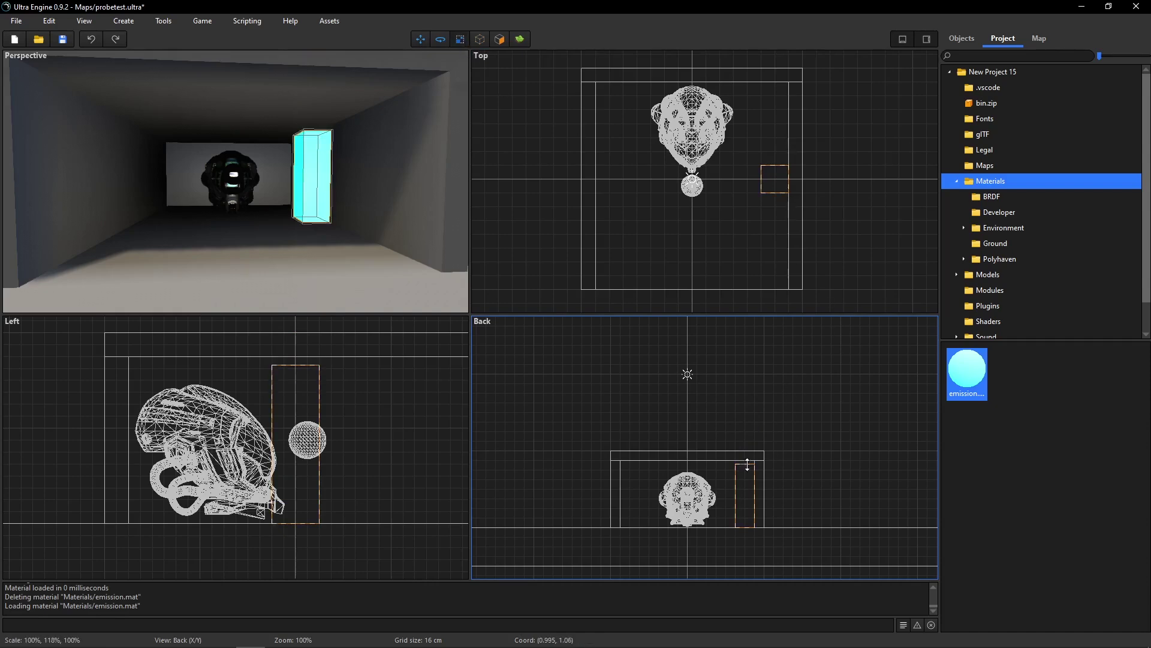
- Add a matching cyan emissive column standing on the floor against the room's left inner wall
click(422, 40)
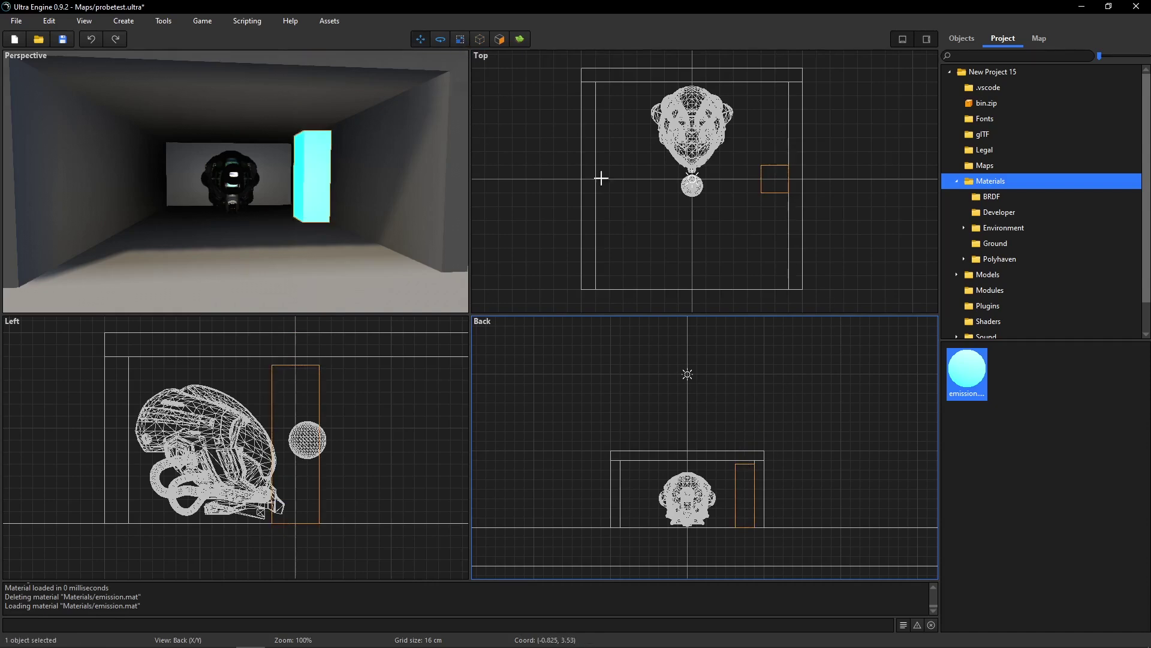
drag(601, 172, 621, 192)
drag(632, 413, 636, 489)
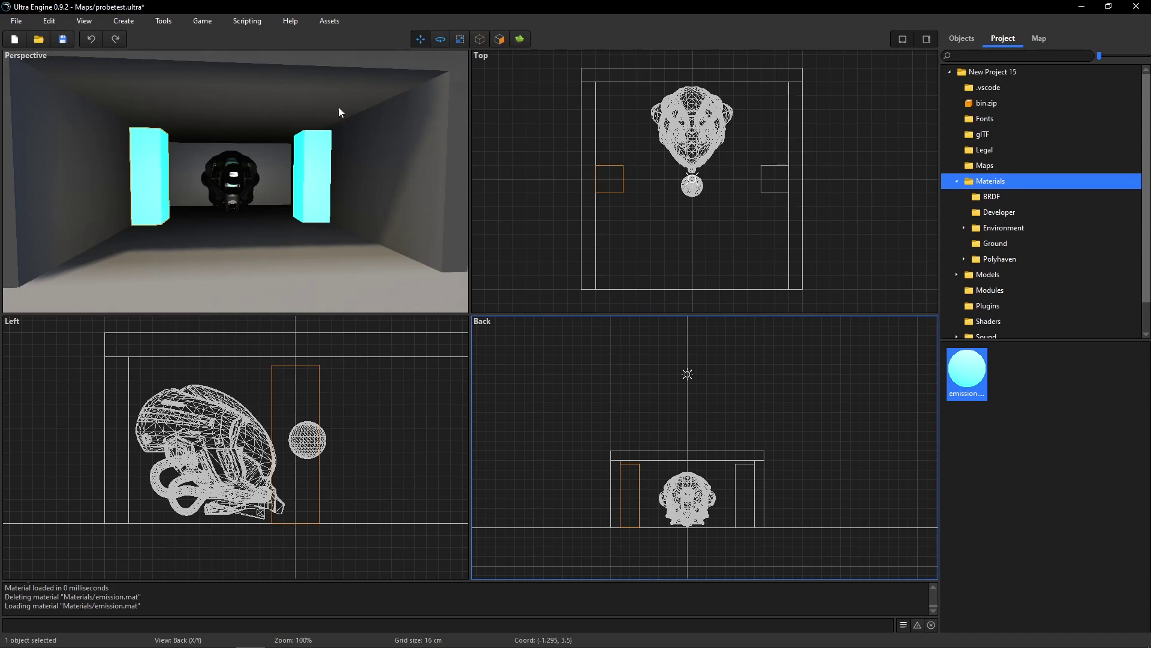
- Rebuild the global illumination to include the emissive columns, and clear the selection
click(164, 21)
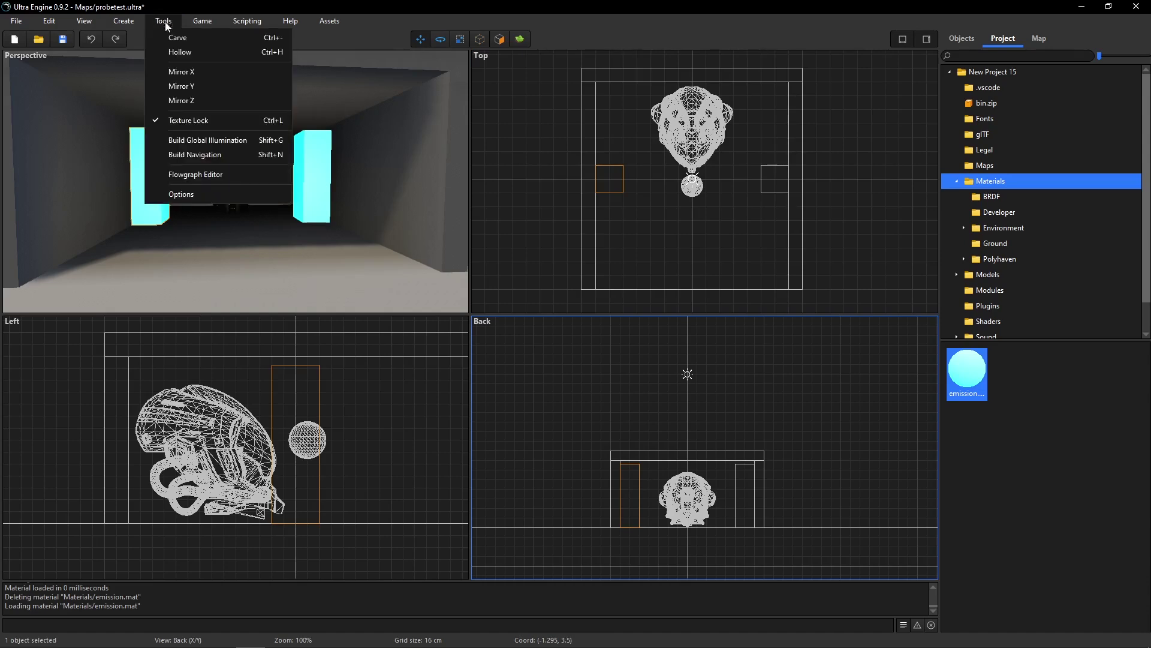
click(204, 144)
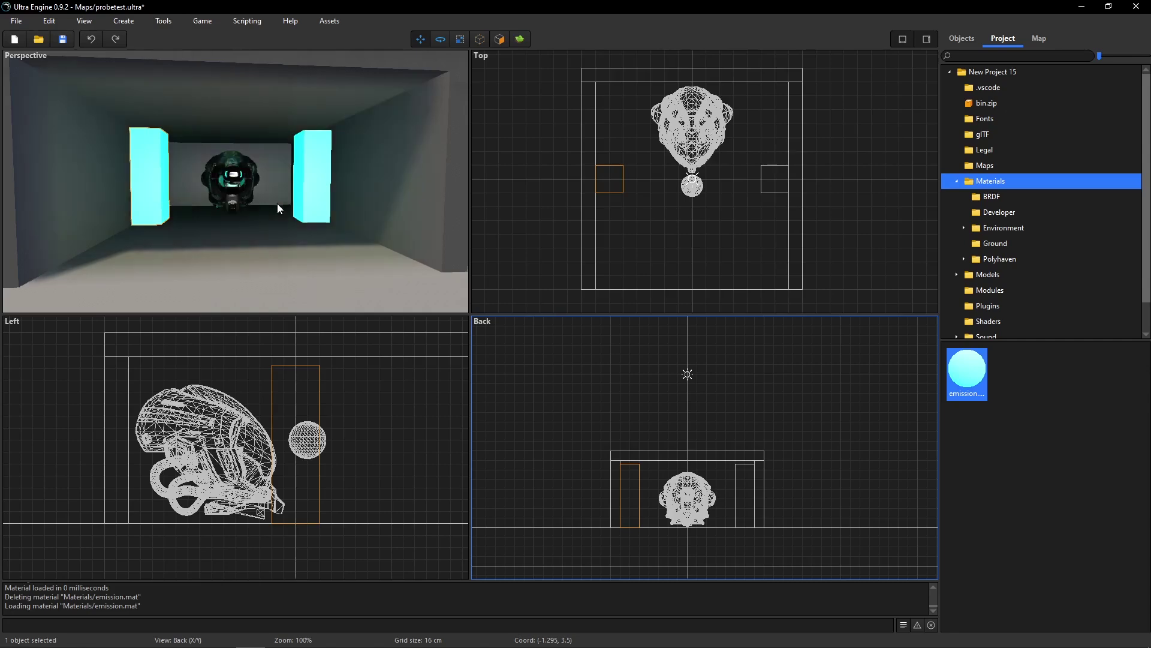
key(Escape)
- Examine the cyan light on the walls and the columns' reflections on the helmet while moving through the room
mouse_move(278, 208)
right_down()
mouse_move(255, 207)
mouse_move(300, 205)
mouse_move(240, 202)
mouse_move(312, 205)
mouse_move(207, 202)
mouse_move(264, 204)
mouse_move(252, 215)
mouse_move(222, 205)
mouse_move(300, 205)
mouse_move(267, 200)
mouse_move(279, 205)
right_up()
key(w)
key(w)
key(a)
key(d)
key(d)
key(a)
key(d)
key(a)
key(s)
key(w)
key(s)
key(w)
key(s)
key(w)
key(s)
key(s)
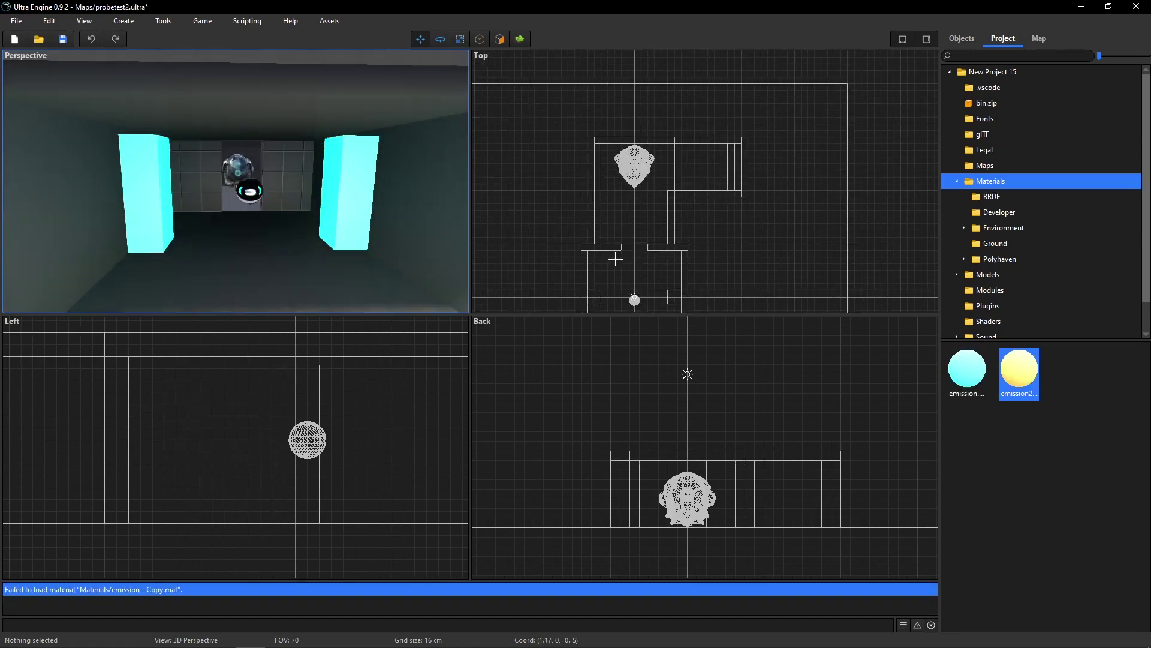
- Examine the extended layout in the Top view and the passage leading through the doorway to the helmet
scroll(629, 222, up, 1)
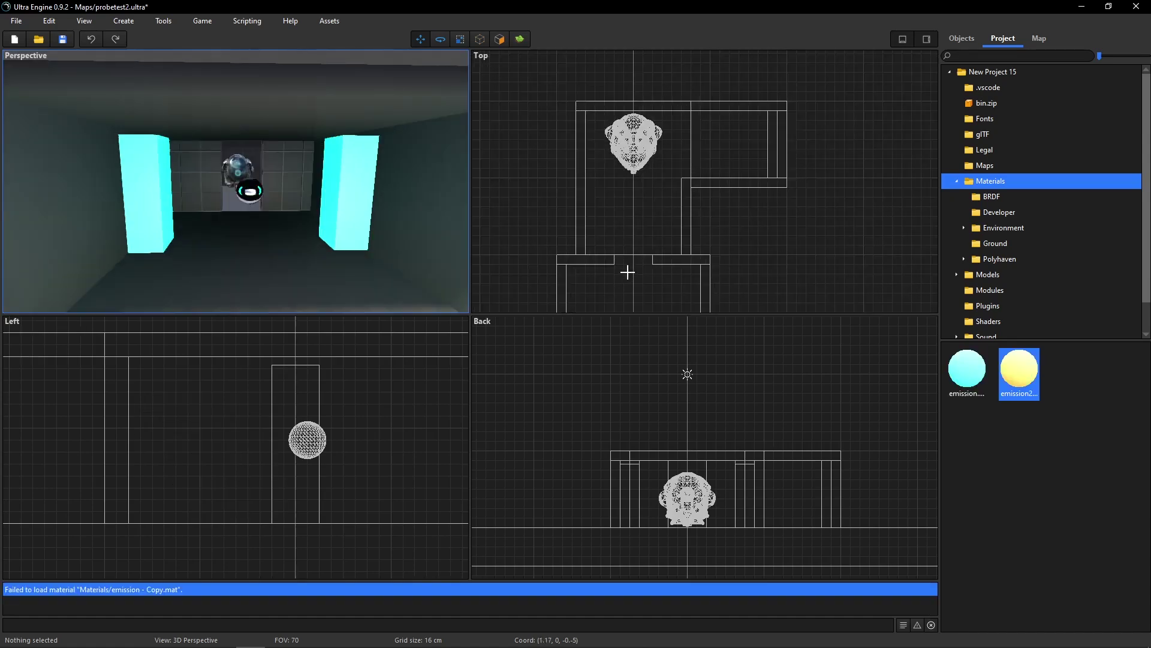
right_drag(628, 272, 662, 169)
key(w)
mouse_move(306, 250)
right_down()
mouse_move(306, 237)
mouse_move(444, 237)
mouse_move(252, 250)
mouse_move(426, 251)
mouse_move(275, 251)
mouse_move(307, 246)
right_up()
key(s)
key(s)
key(w)
key(w)
key(w)
key(d)
key(w)
click(425, 259)
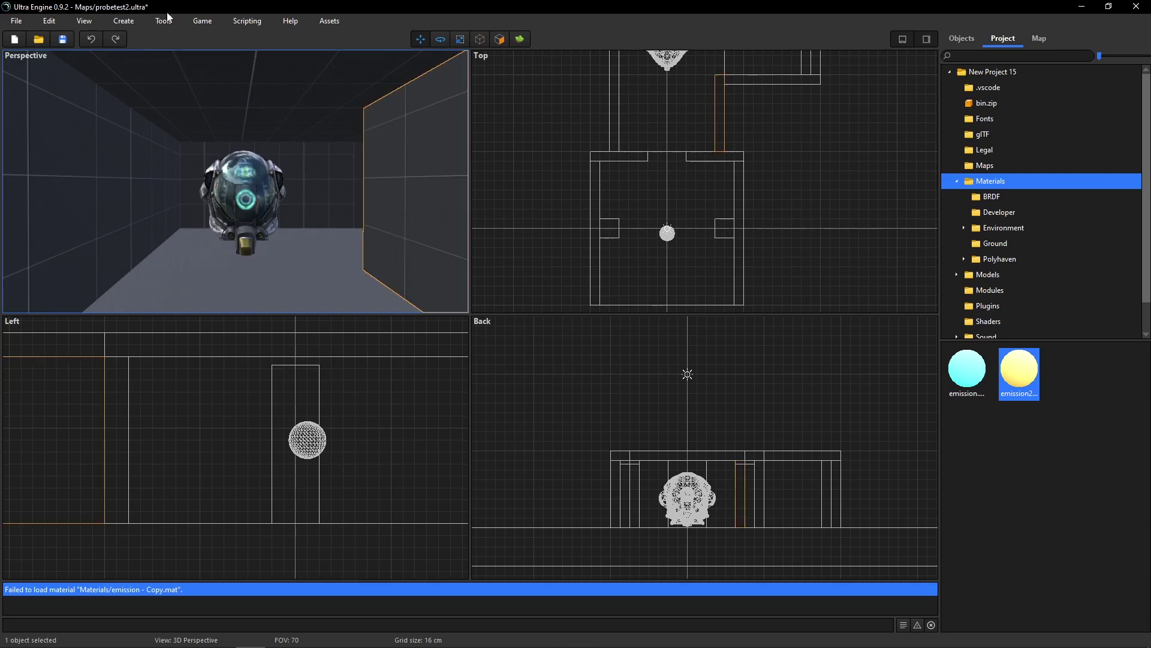
- Create a probe spanning the passage between the doorway and the helmet area, and lower it to sit between floor and ceiling
click(123, 20)
mouse_move(139, 84)
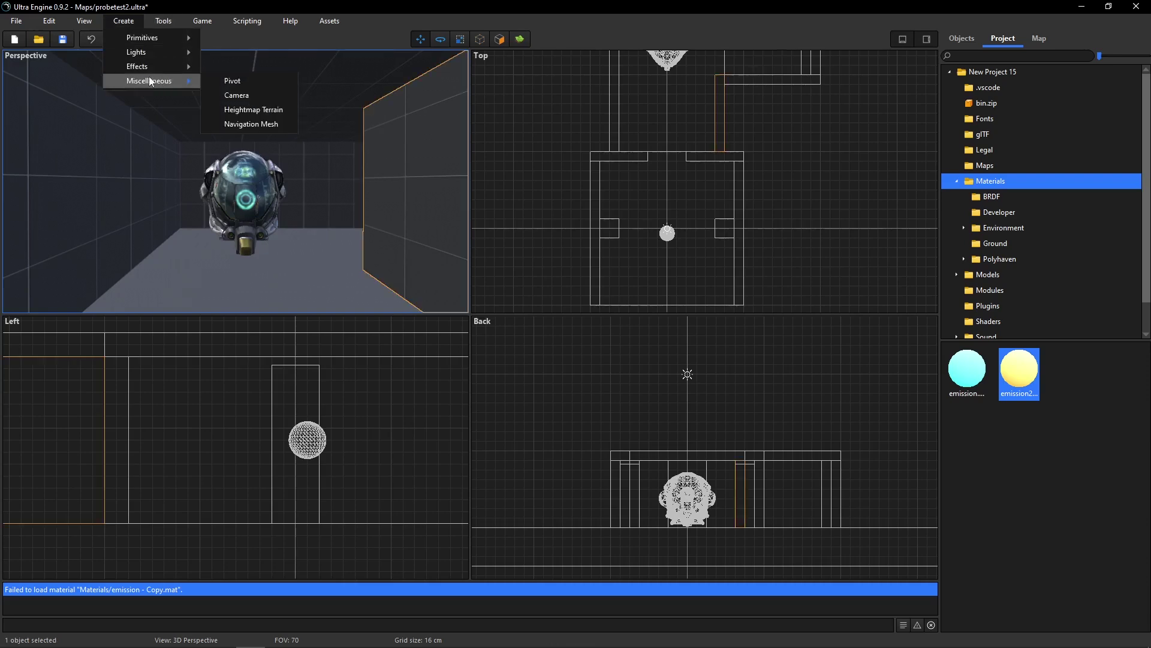
click(239, 79)
right_drag(552, 173, 527, 257)
right_drag(738, 230, 743, 231)
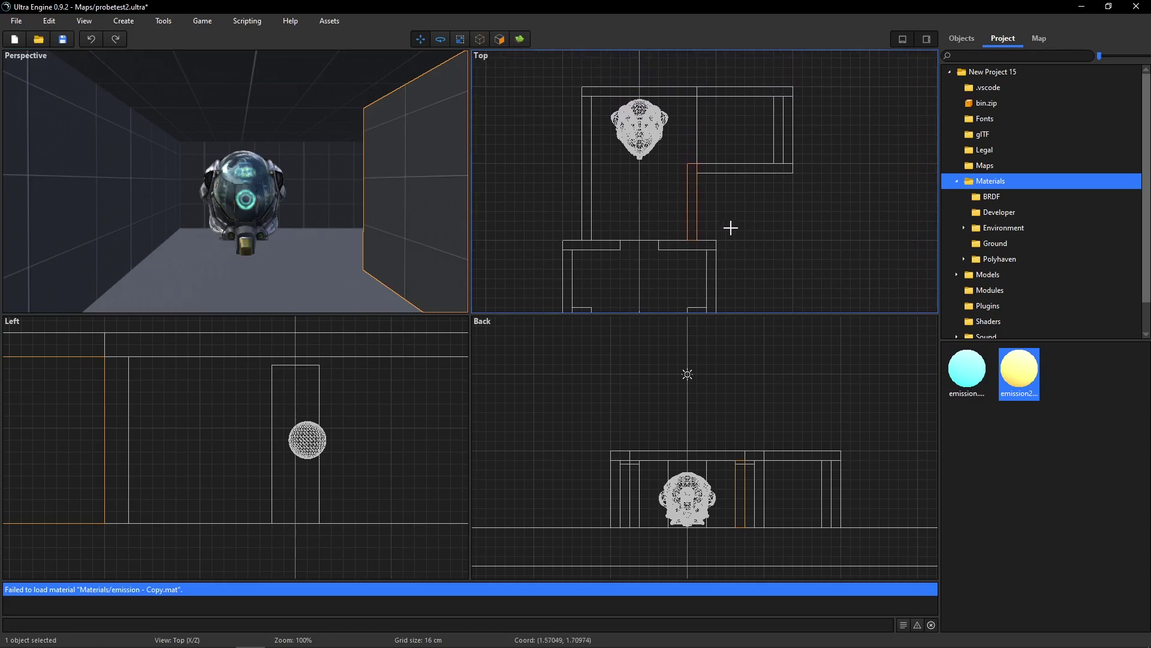
drag(593, 163, 683, 241)
right_drag(684, 427, 679, 368)
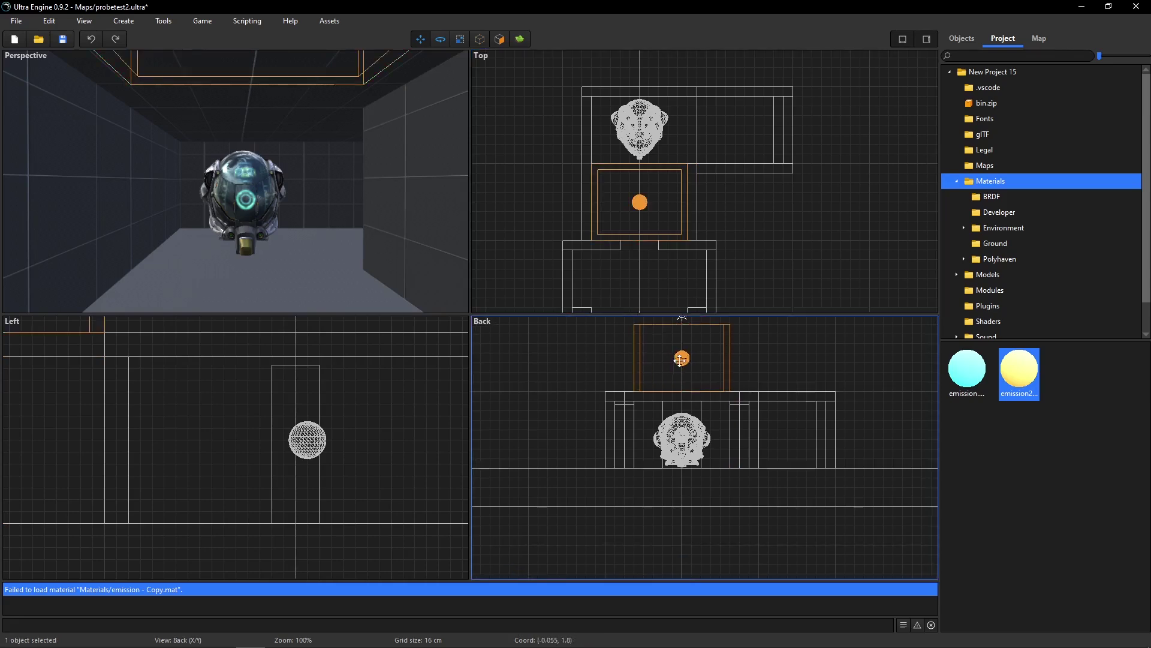
drag(681, 358, 683, 431)
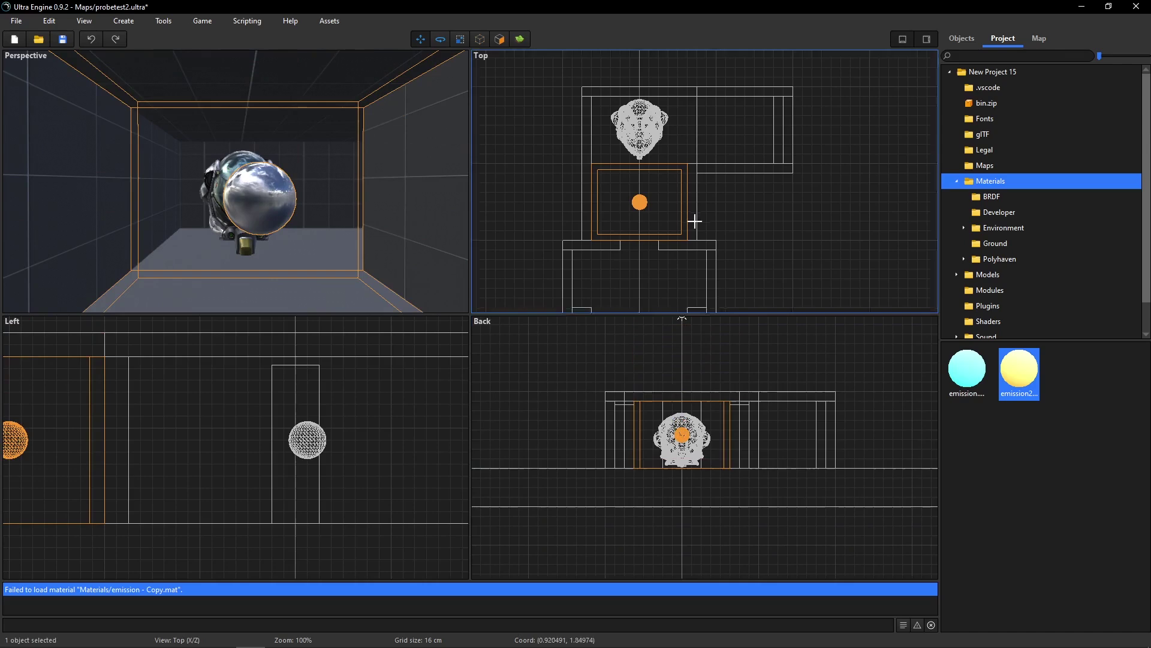
- Create a second probe covering the helmet area and its side branch, and trim its far edge to the inner wall
right_drag(695, 221, 684, 296)
drag(587, 155, 766, 228)
click(674, 198)
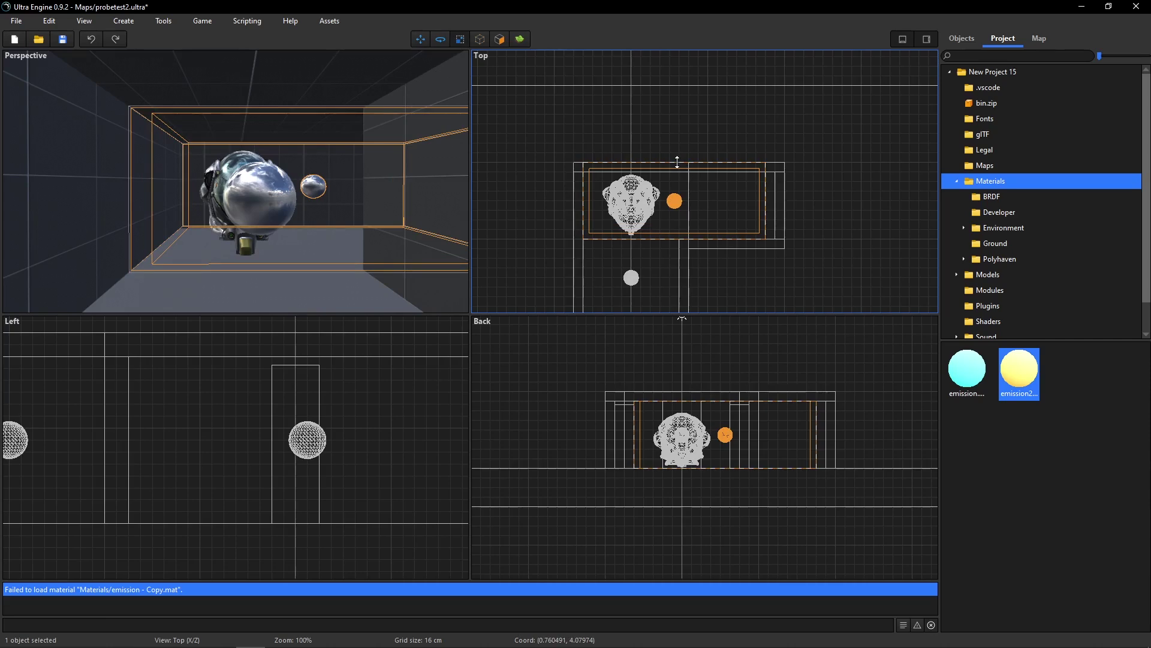
drag(677, 162, 677, 171)
- Set the helmet-area probe's lower and upper fade distances to 0 on the X and Z axes
click(1039, 43)
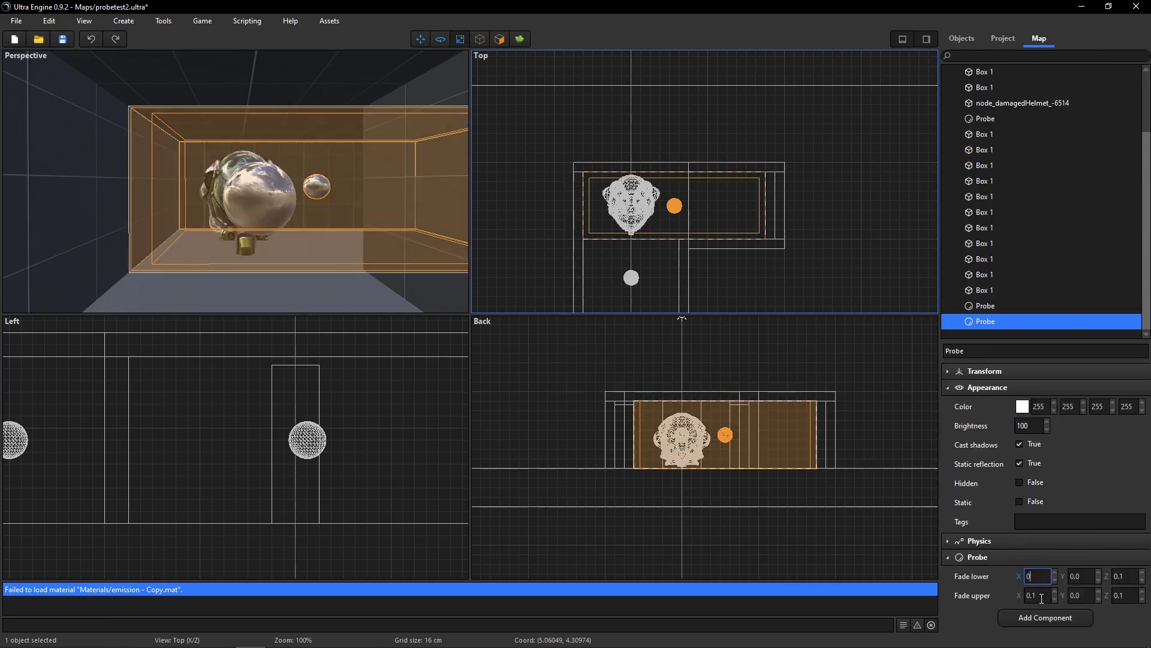
double_click(1041, 599)
text(0)
double_click(1126, 597)
text(0)
double_click(1128, 577)
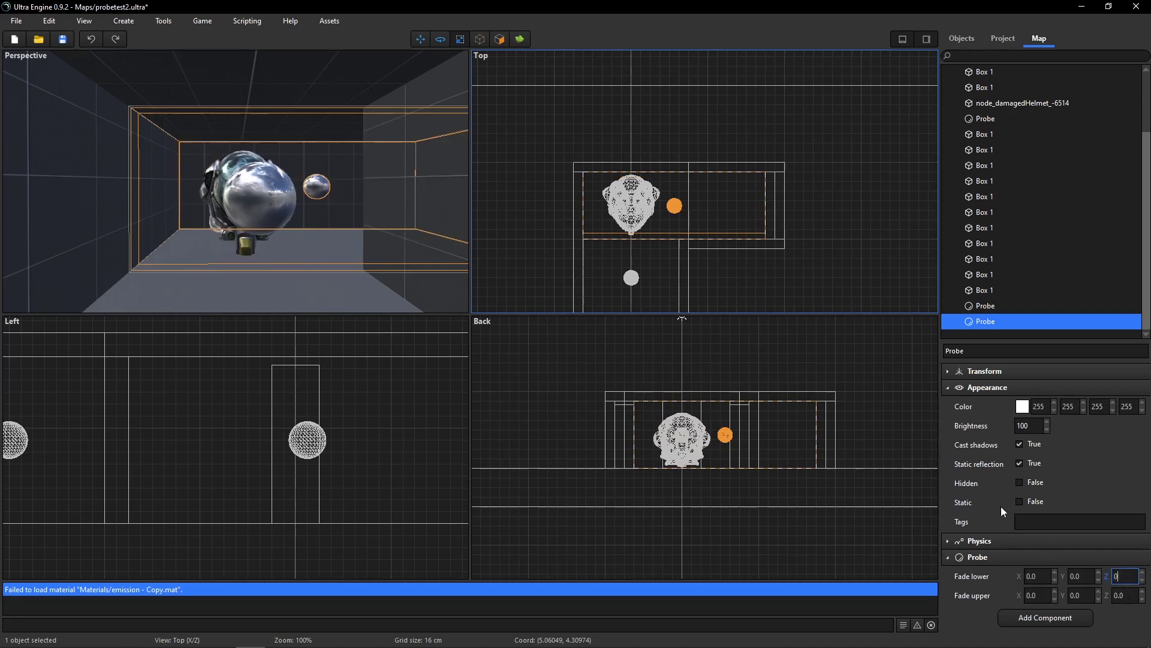
- Set the passage probe's lower and upper fade distances to 0 on the X and Z axes
middle_drag(307, 235, 305, 231)
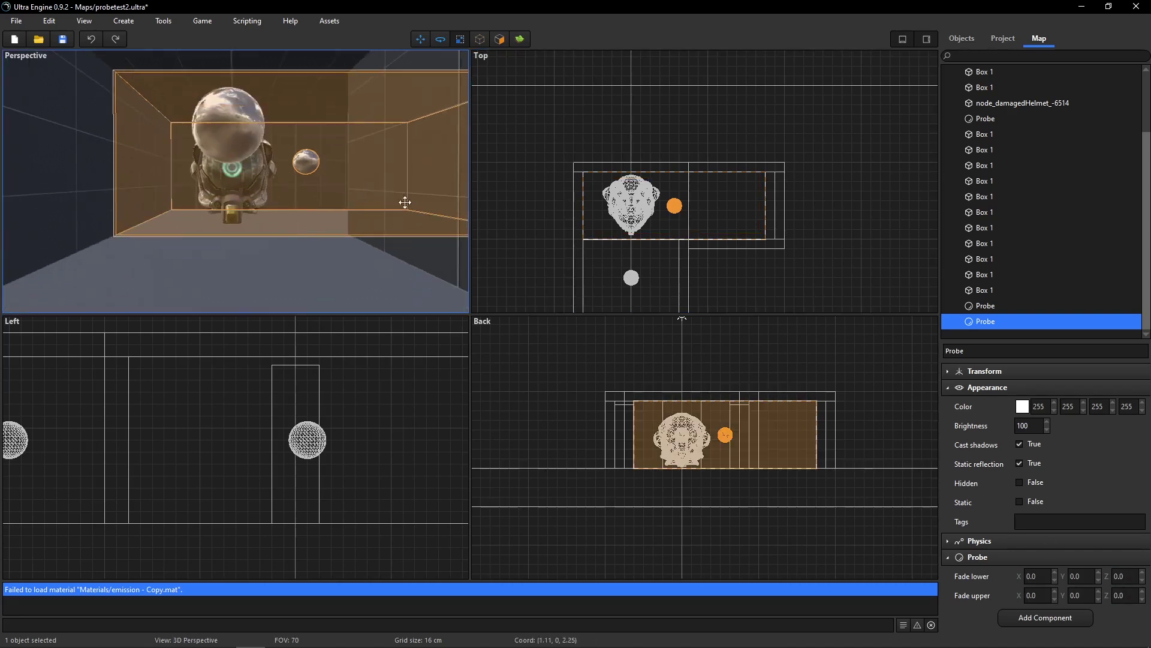
click(631, 277)
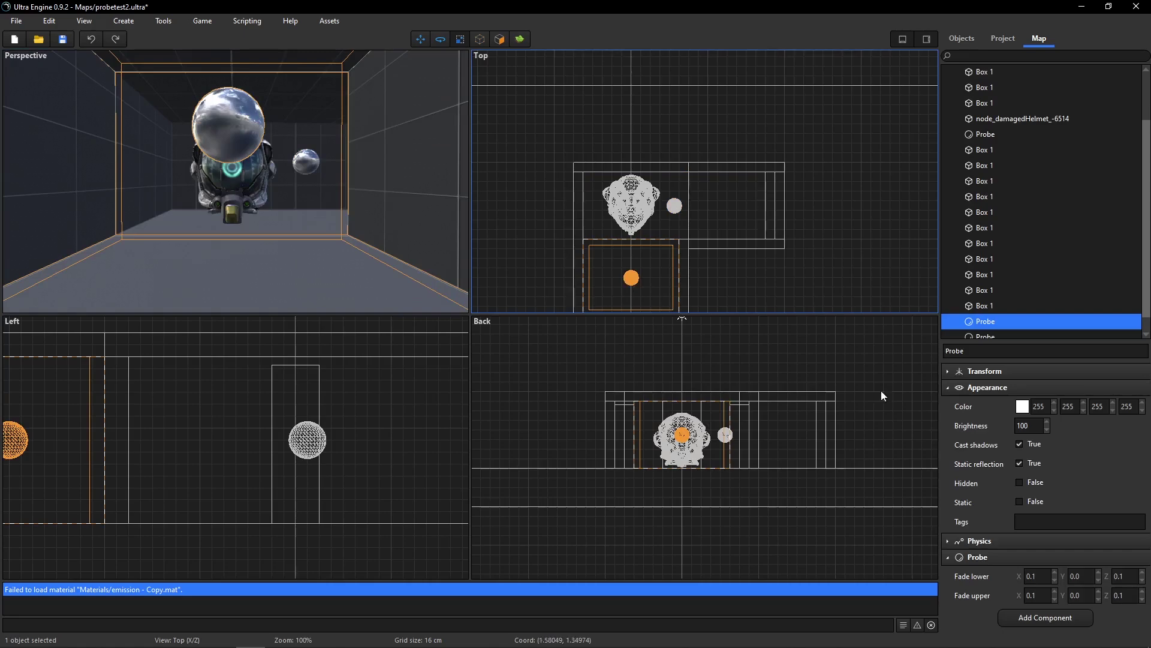
text(0)
click(1041, 596)
click(1134, 576)
text(0)
click(1126, 595)
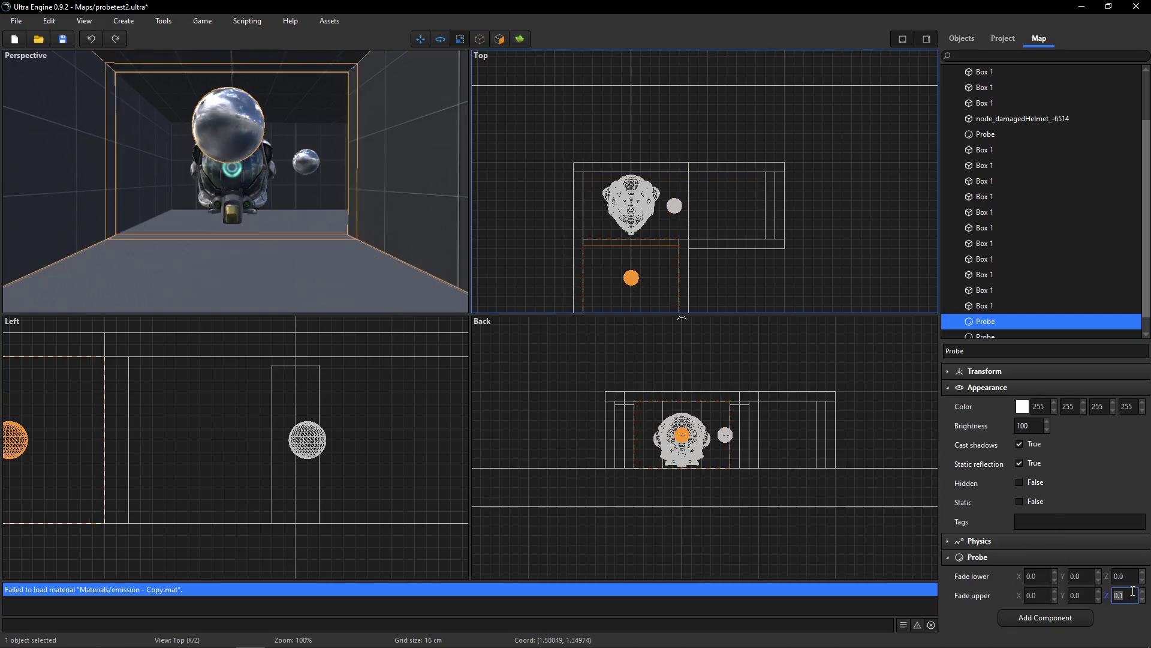
text(0)
- Examine from inside the room how the passage probe's boundary meets the doorway opening
right_drag(299, 246, 231, 247)
key(Escape)
key(s)
key(d)
key(a)
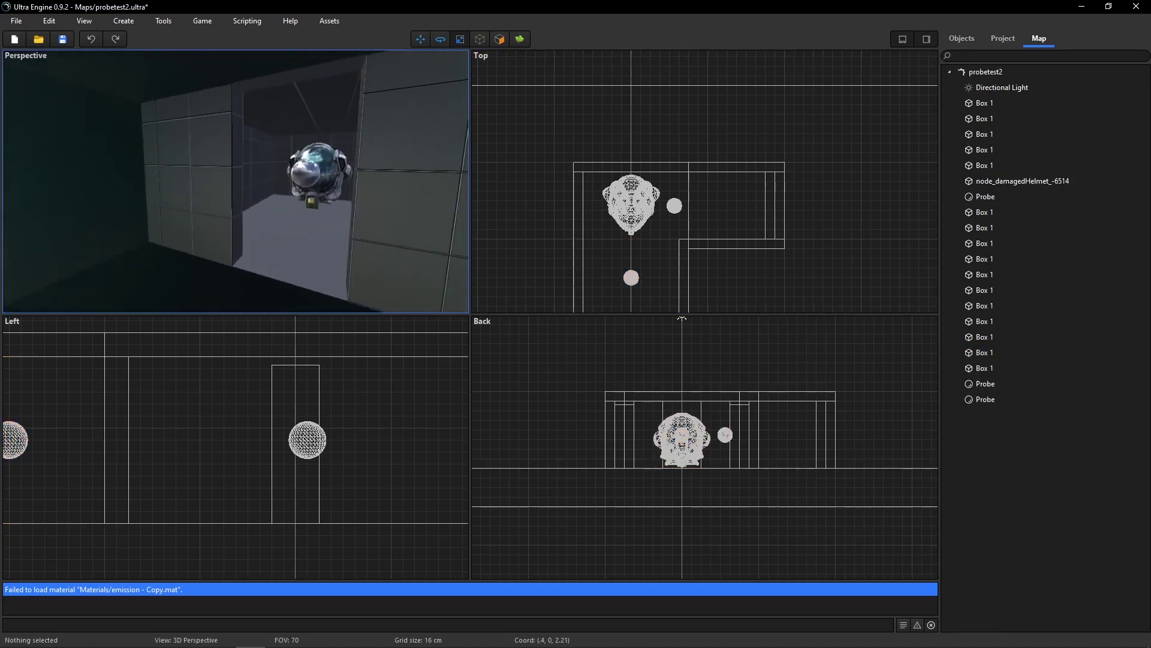
click(304, 178)
right_drag(304, 178, 326, 182)
key(w)
key(w)
right_drag(240, 190, 261, 241)
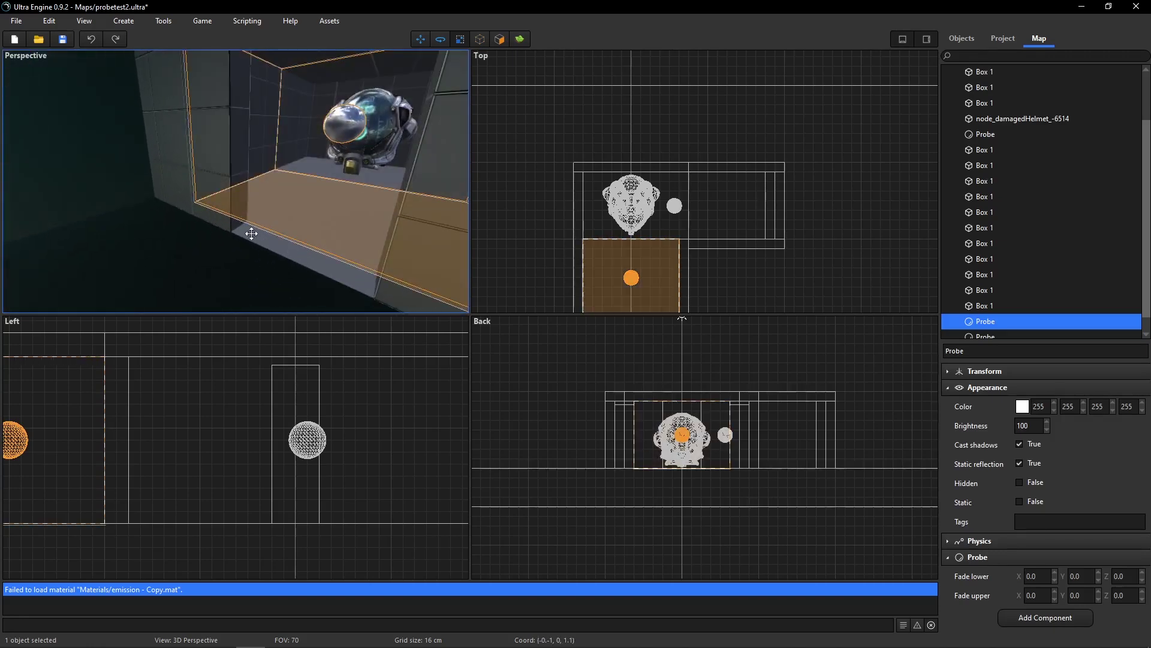
- Extend the passage probe's doorway-side edge through the wall thickness to the room's inner face
right_drag(693, 240, 708, 141)
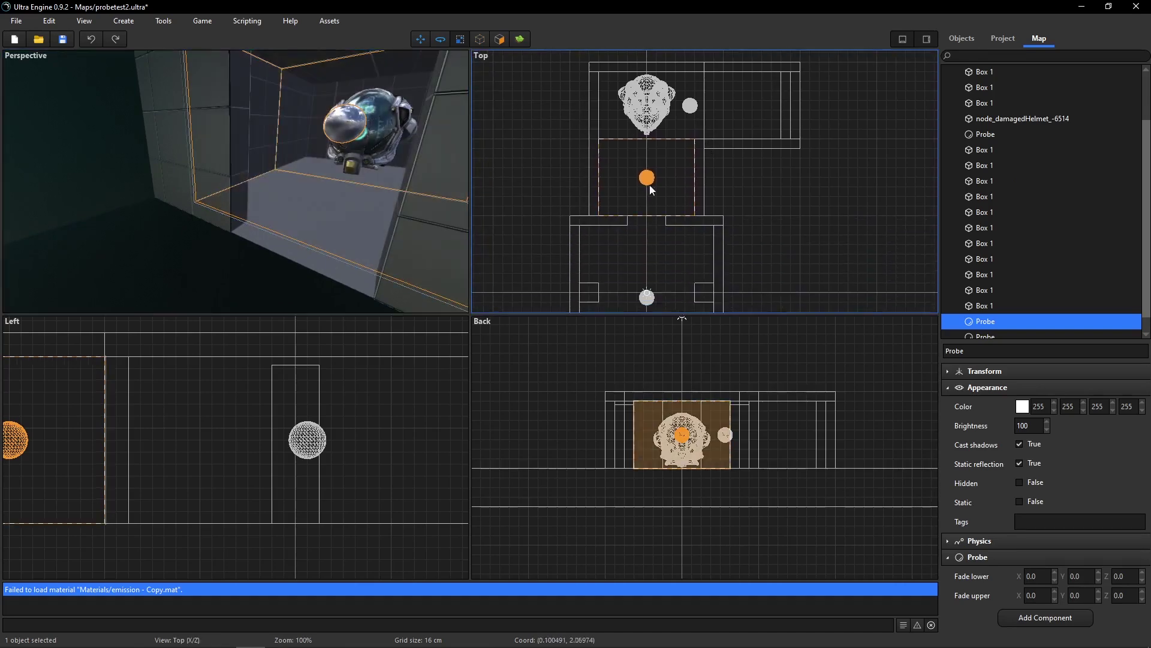
scroll(647, 221, up, 2)
scroll(646, 221, up, 2)
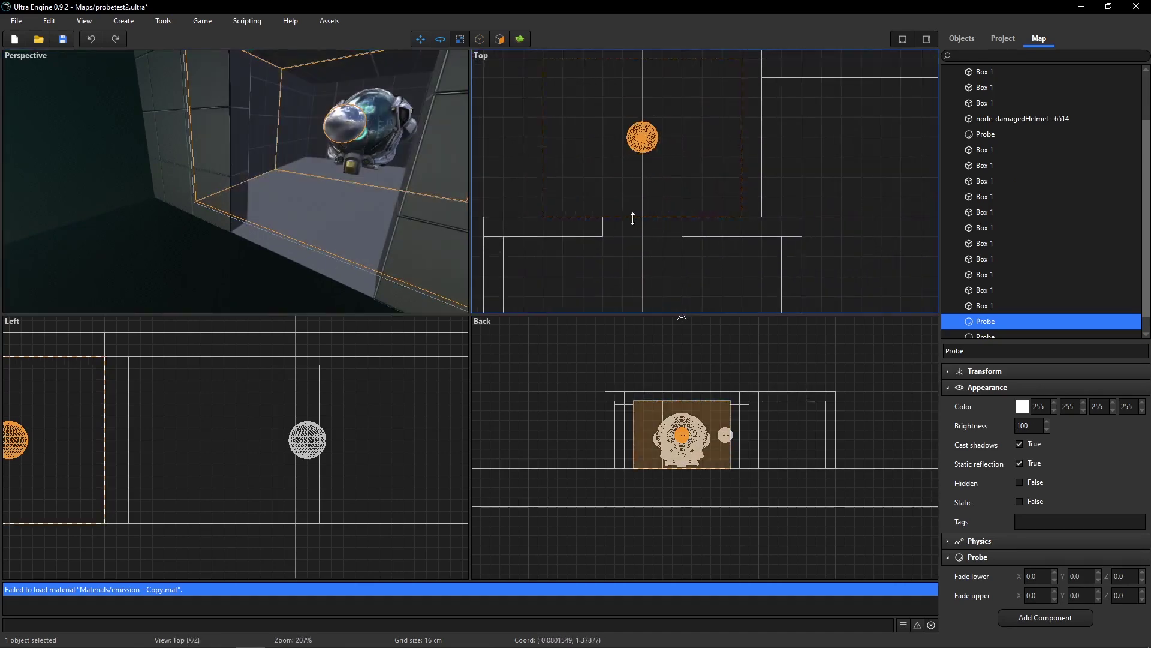
drag(632, 219, 633, 235)
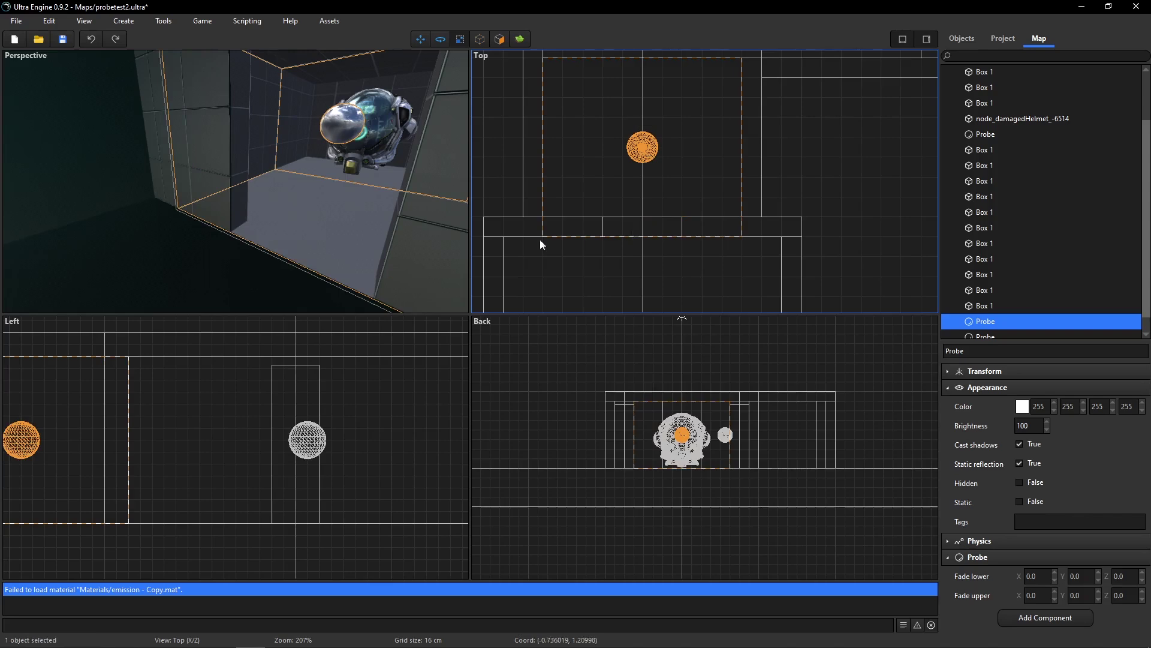
- Deselect the probe and build global illumination for the map
right_drag(307, 203, 257, 217)
scroll(262, 228, down, 5)
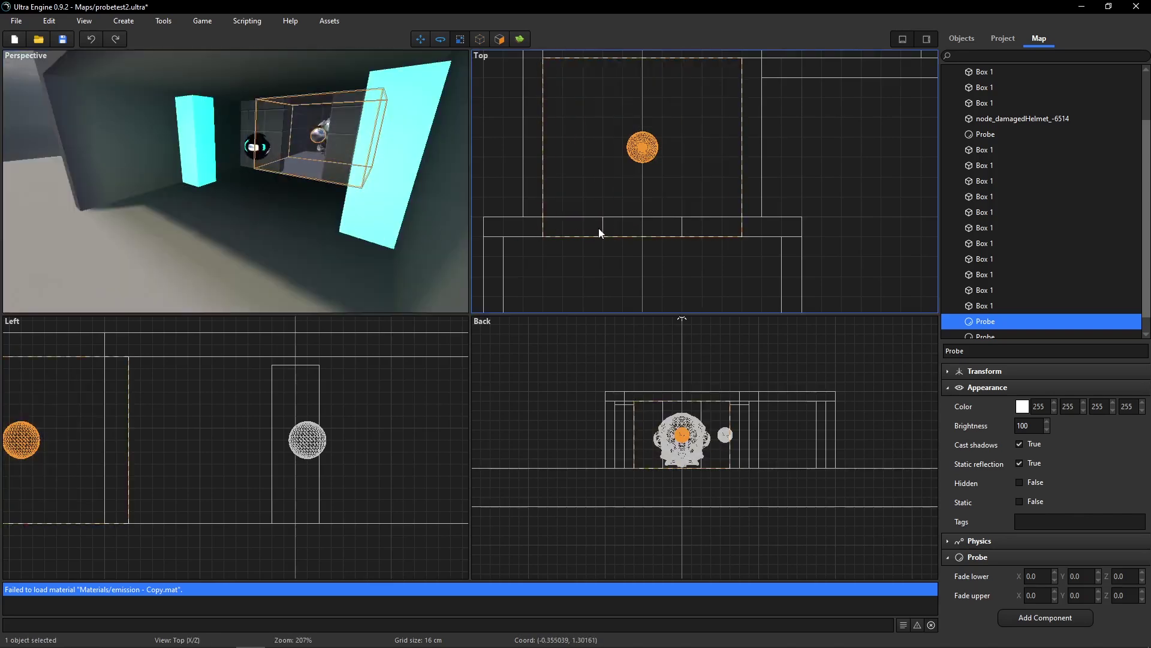
middle_drag(591, 230, 587, 233)
key(Escape)
right_drag(241, 193, 316, 180)
key(w)
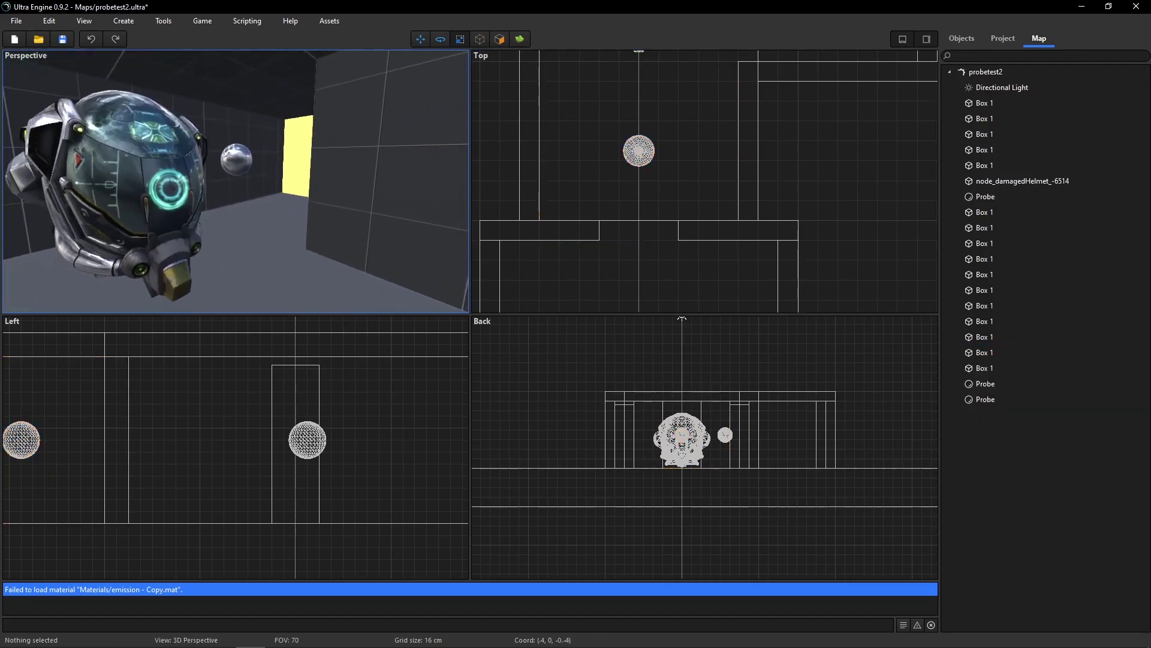
click(162, 23)
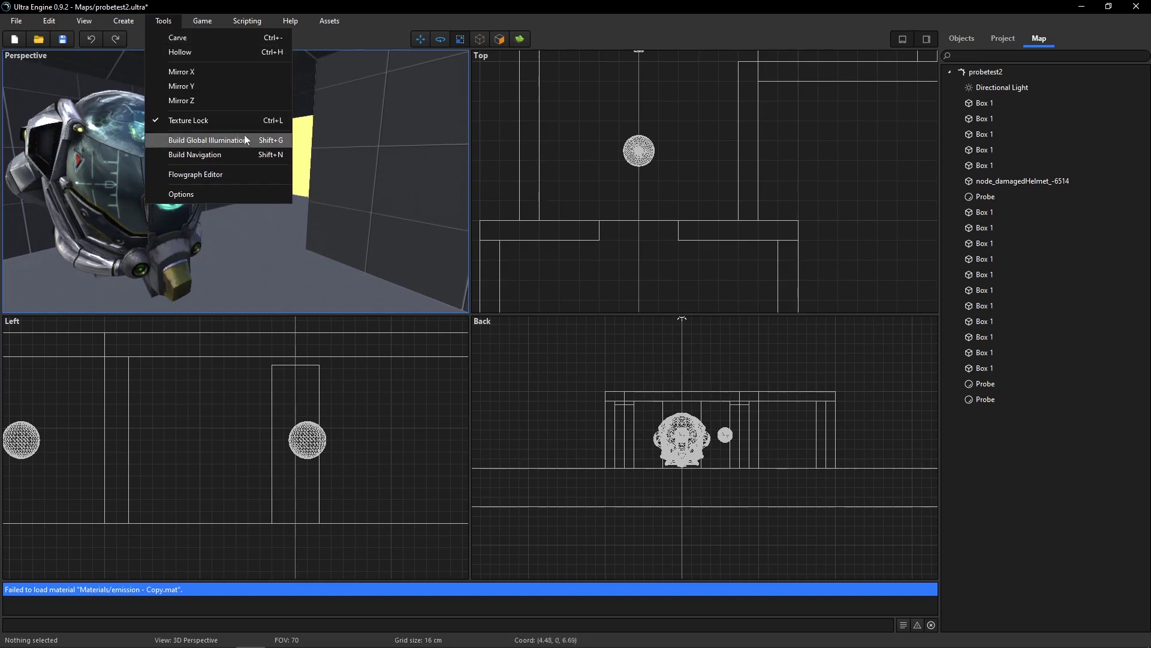
click(209, 142)
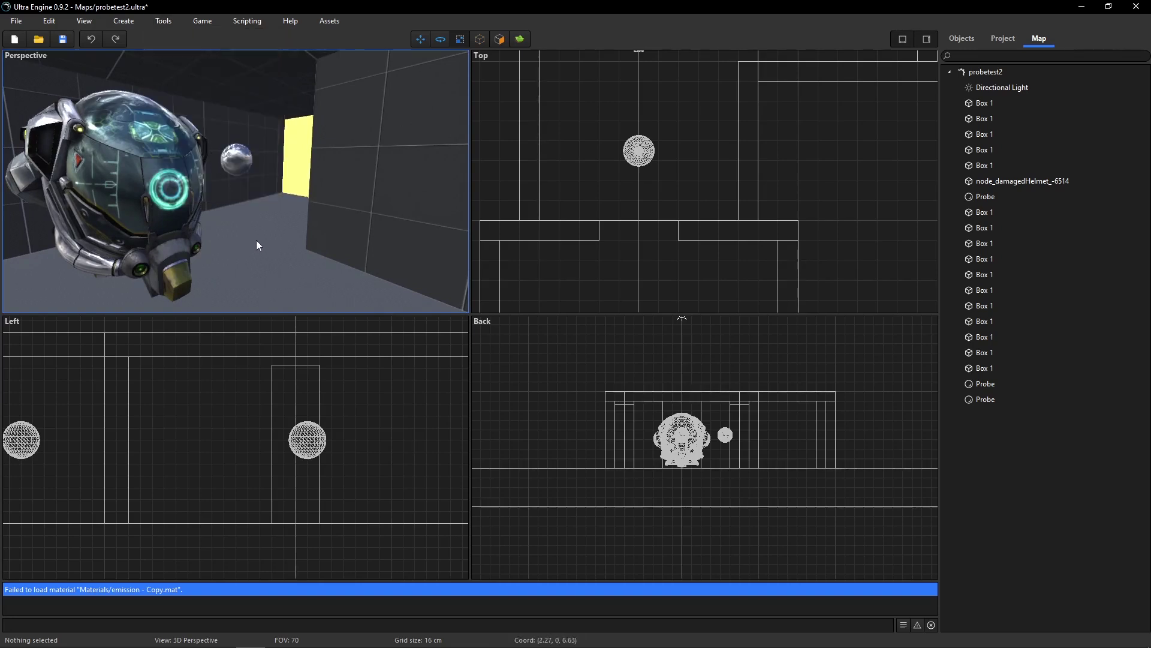
- Examine the rebuilt lighting and reflections around the helmet and at the boundary between the helmet-area and passage probes
key(s)
right_drag(235, 181, 293, 181)
key(w)
key(w)
key(s)
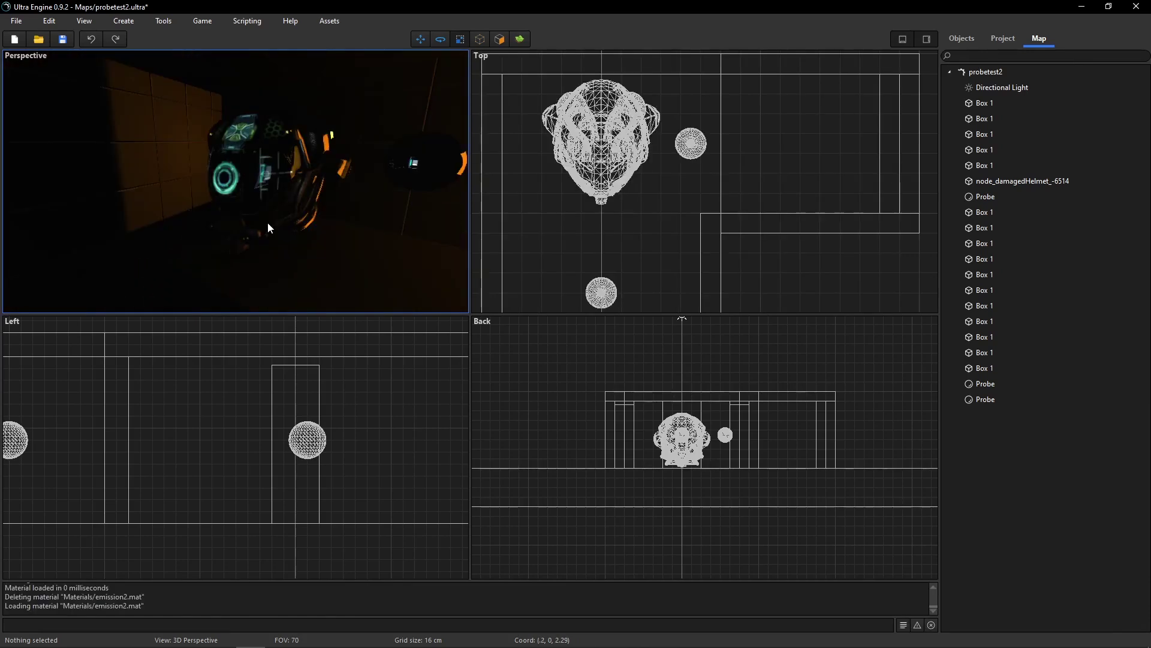
right_drag(300, 216, 396, 179)
right_drag(336, 224, 282, 226)
click(157, 217)
click(190, 220)
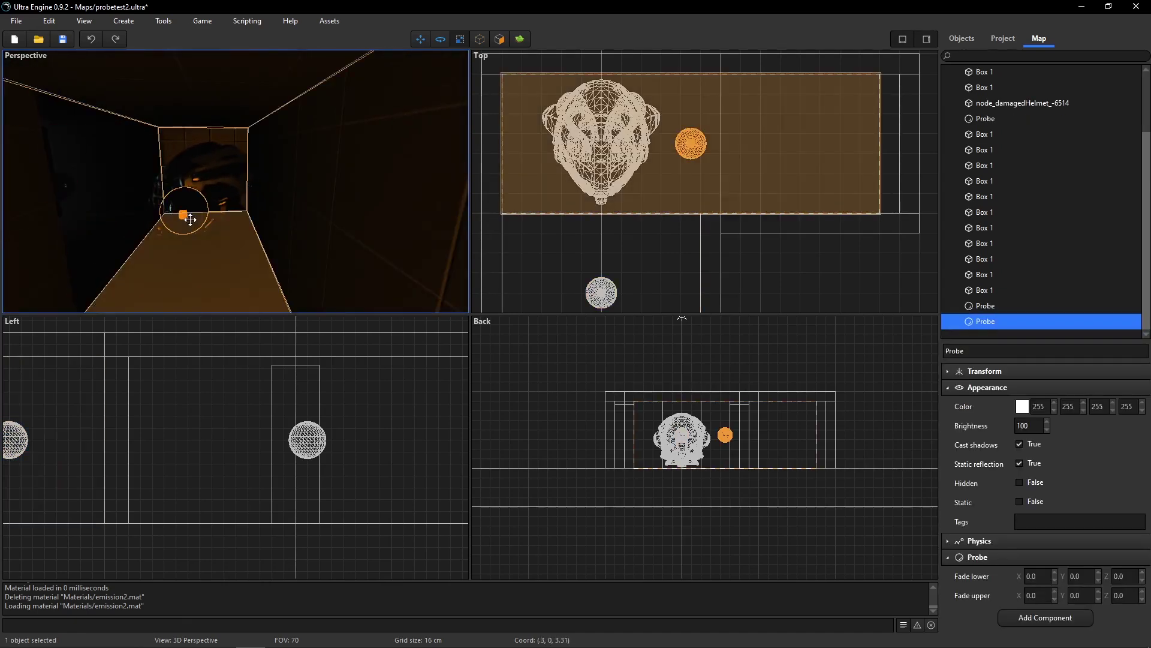
right_drag(190, 220, 102, 209)
right_drag(228, 218, 244, 237)
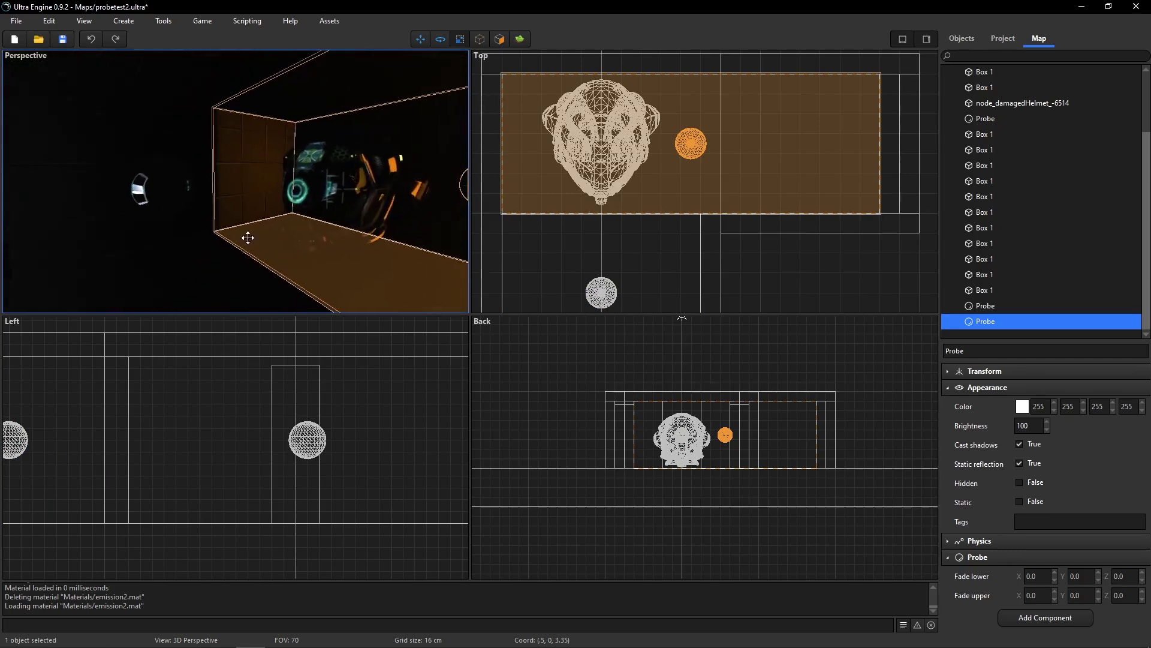
- Set the passage probe's upper Z fade distance to 0.16, on the side facing the helmet area
click(161, 201)
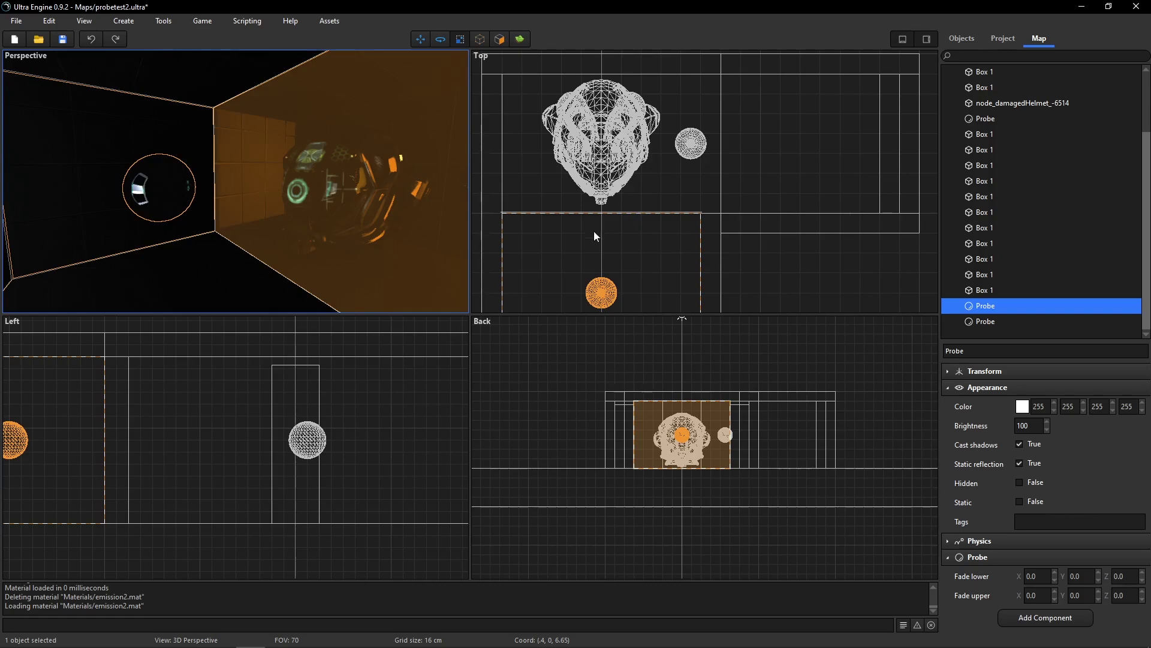
right_drag(596, 238, 603, 207)
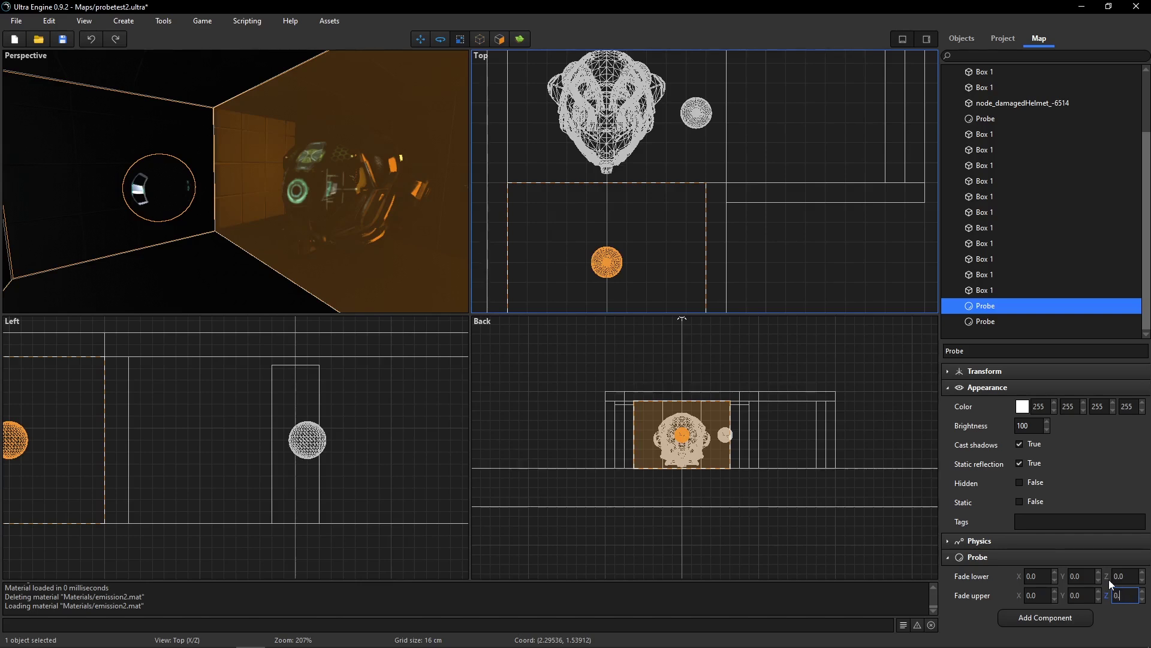
key(Return)
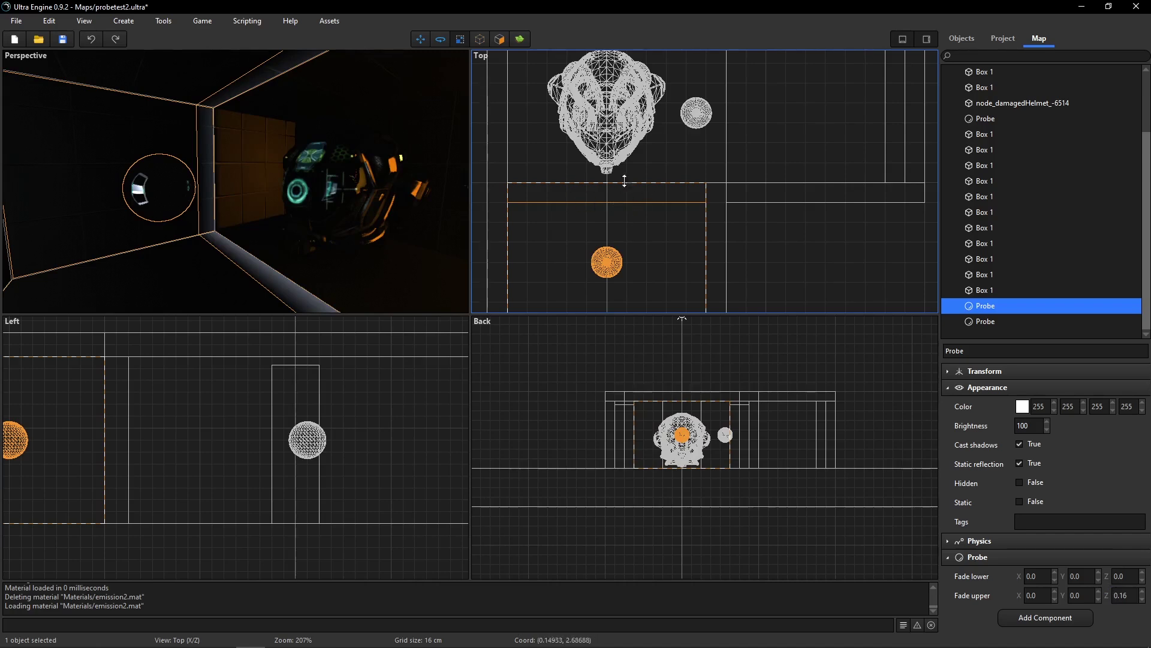
- Set the helmet-area probe's lower Z fade distance to 0.16, on the side facing the passage
right_drag(293, 198, 254, 190)
key(w)
click(198, 127)
key(s)
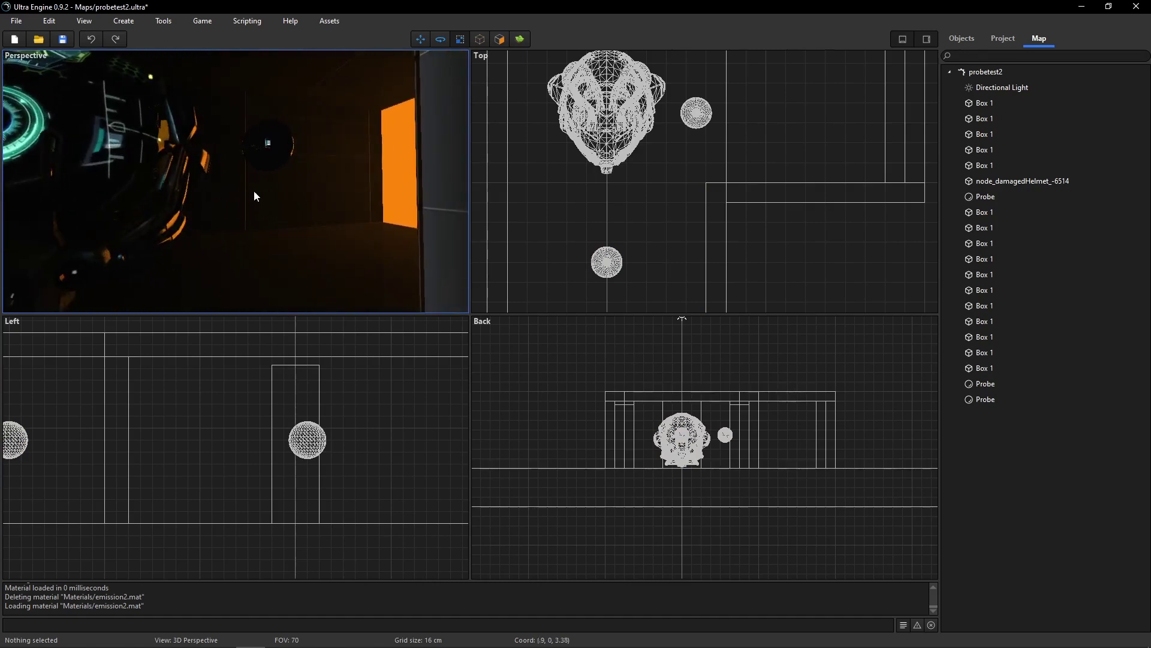
click(275, 156)
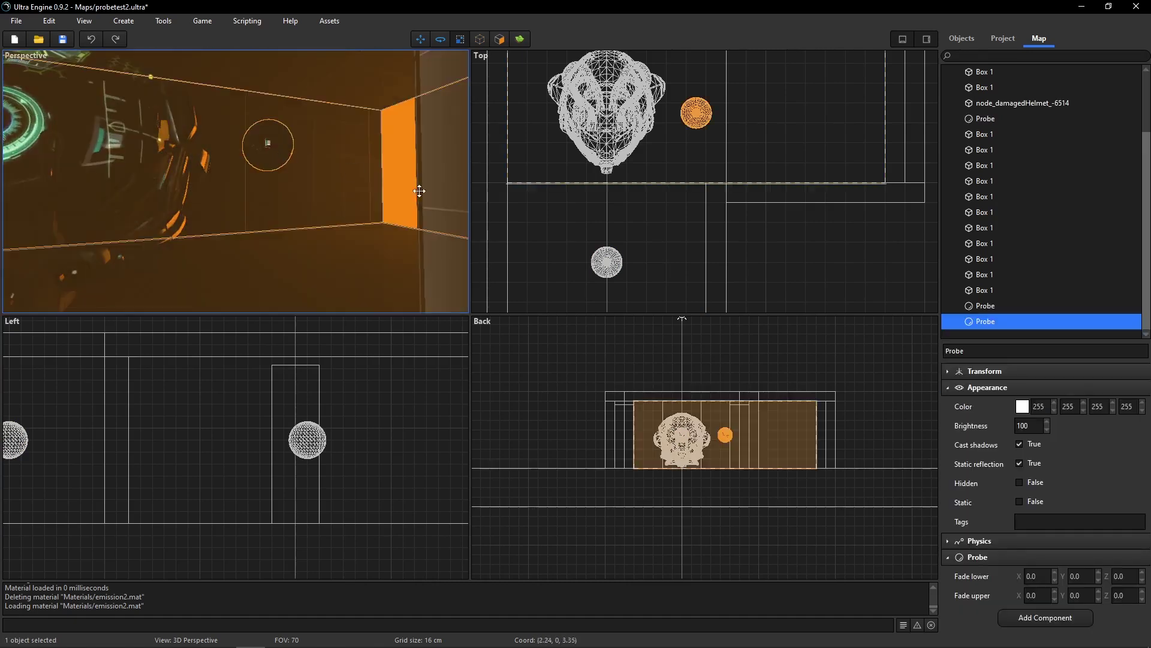
click(1143, 574)
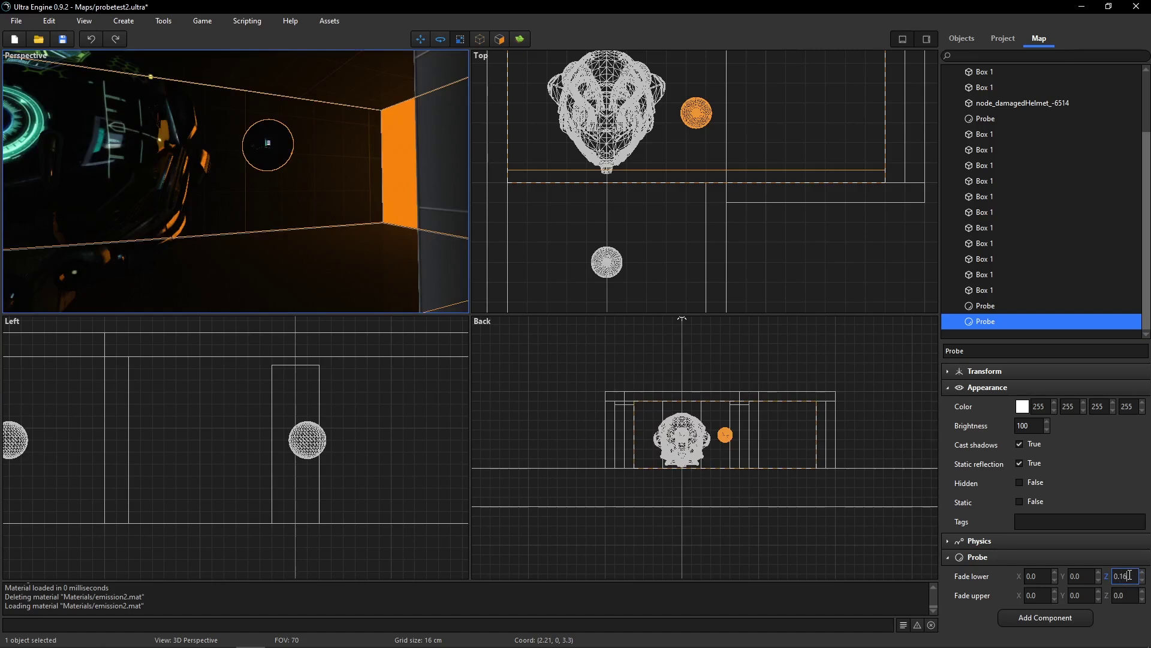
text(6)
key(Return)
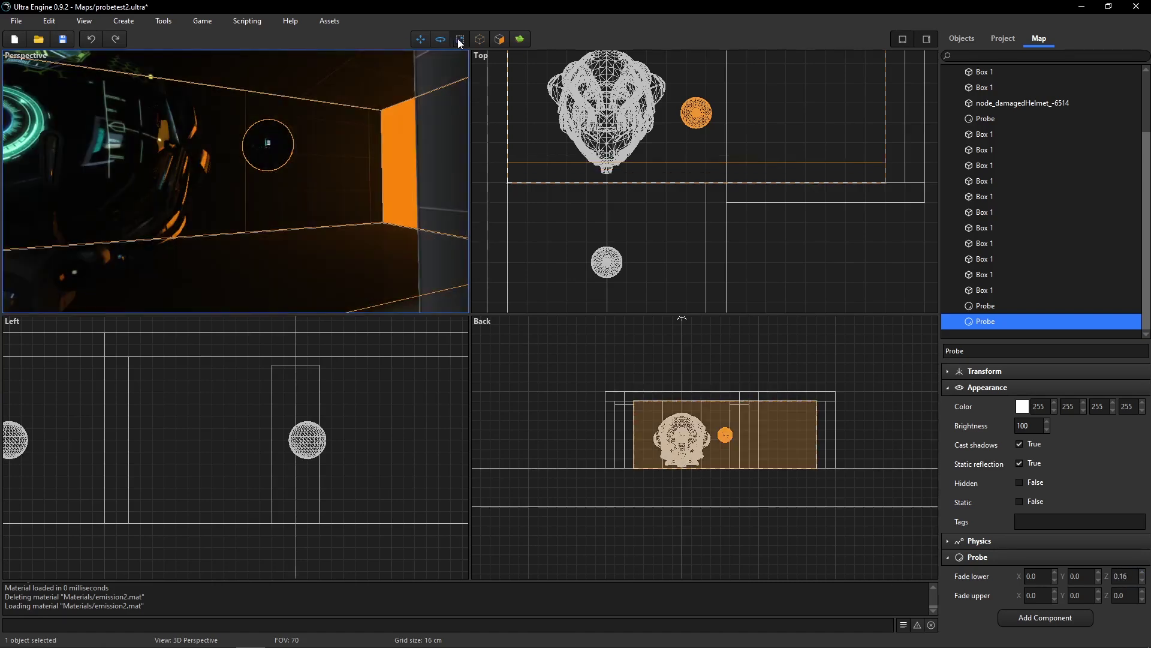
- Extend the helmet-area probe's near edge into the passage so its fade zone overlaps the passage probe
click(459, 43)
drag(658, 183, 657, 195)
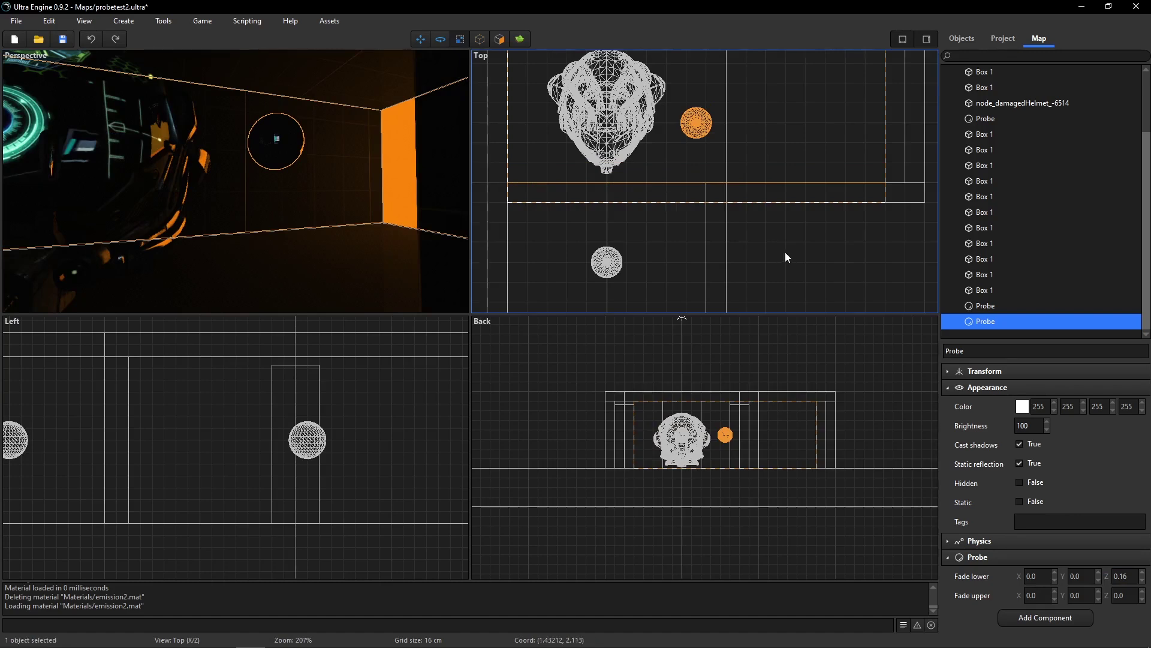
click(784, 251)
- Rebuild global illumination with the overlapping helmet-area and passage probes
right_drag(336, 200, 264, 171)
key(w)
key(s)
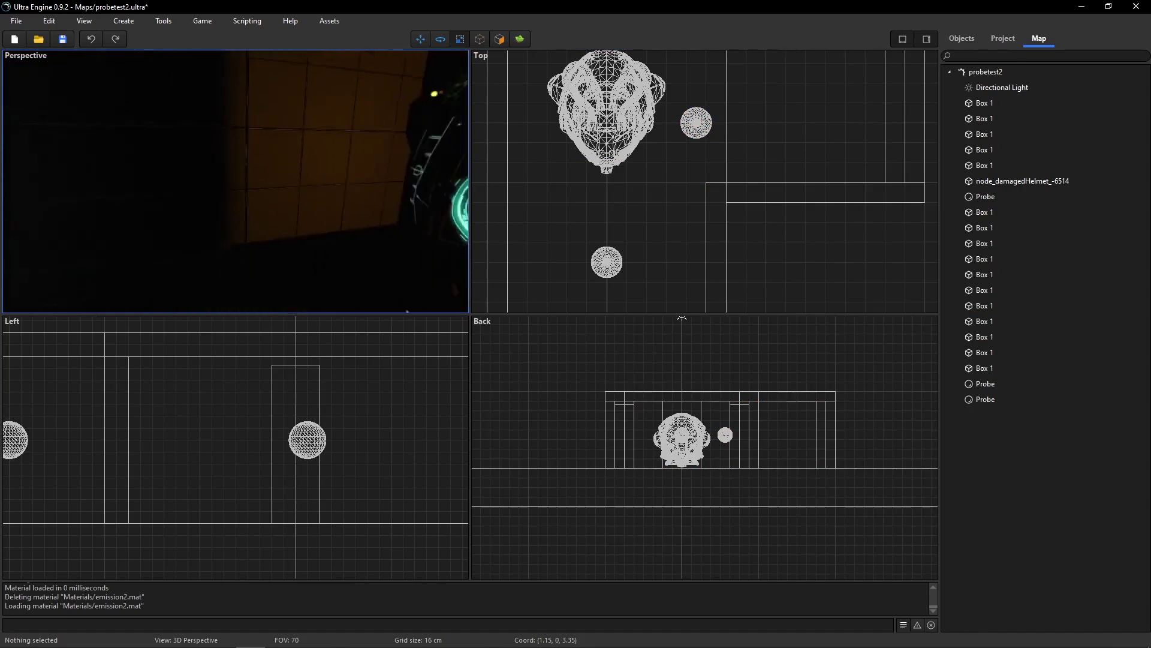
mouse_move(383, 204)
right_down()
mouse_move(372, 200)
mouse_move(398, 210)
mouse_move(366, 202)
right_up()
click(163, 21)
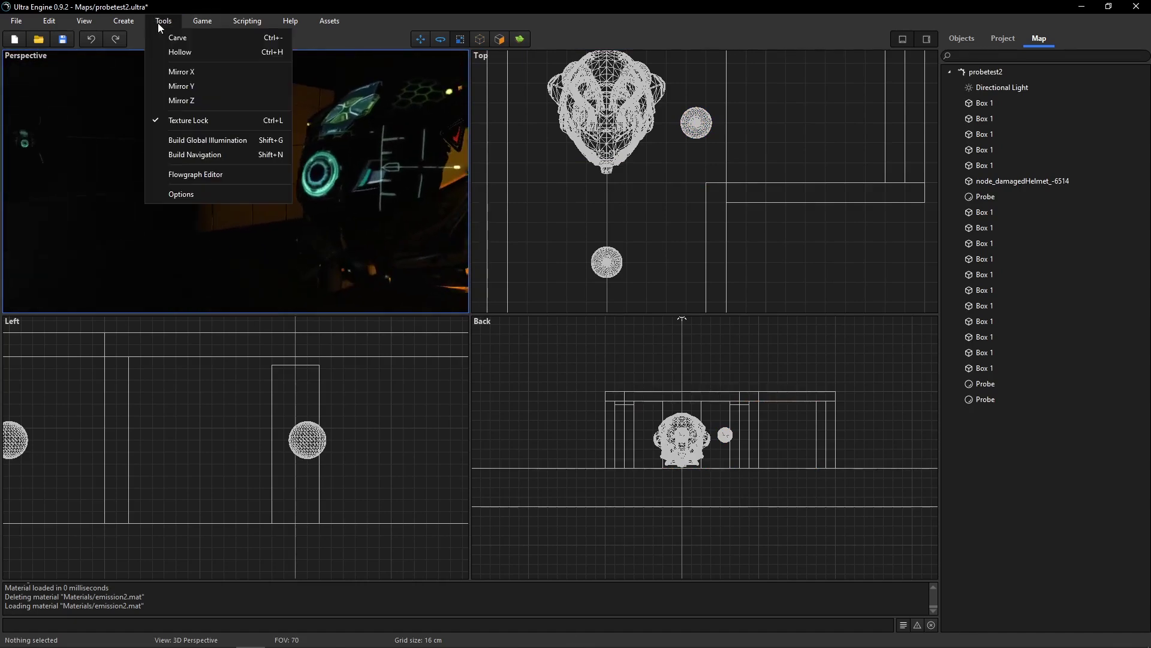
click(202, 147)
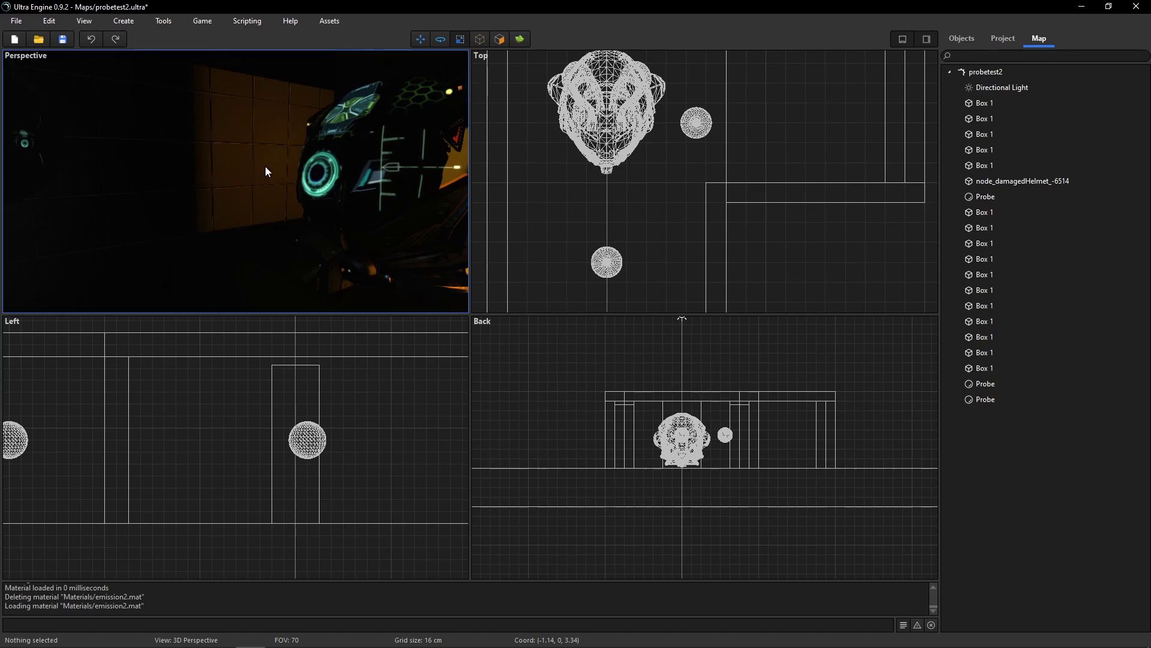
- Move the helmet across the probe boundary into the passage and back to its area to test the reflection blending
right_drag(265, 176, 282, 160)
click(282, 160)
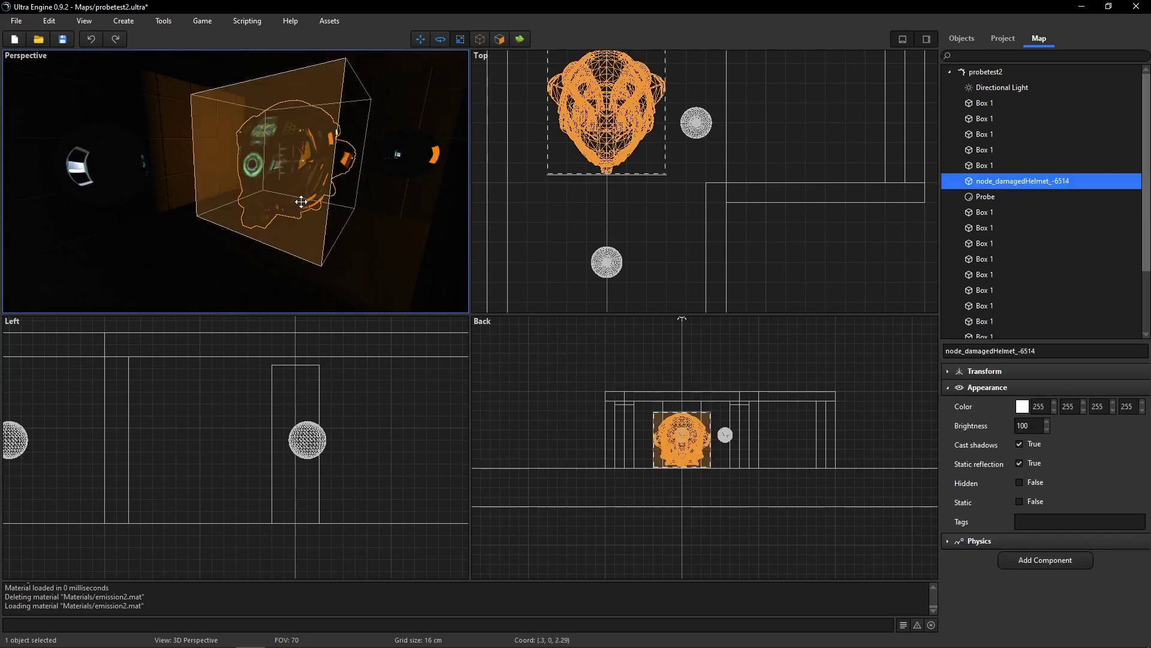
click(418, 42)
drag(293, 175, 92, 227)
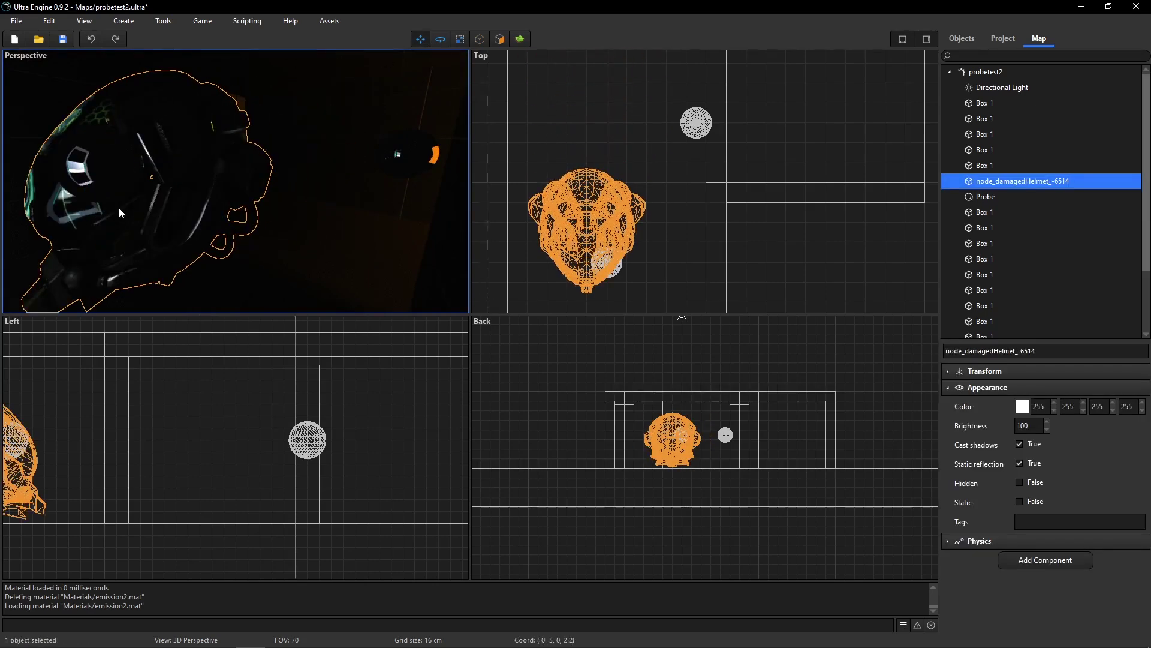
key(Escape)
right_drag(119, 208, 173, 195)
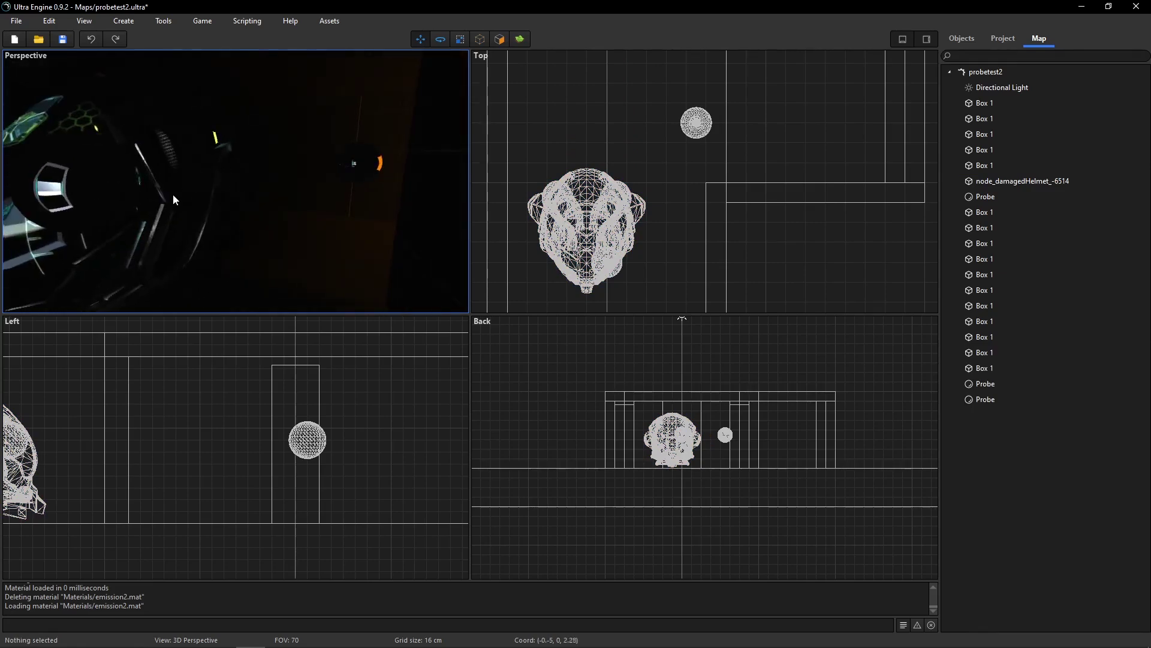
click(174, 200)
drag(160, 221, 255, 186)
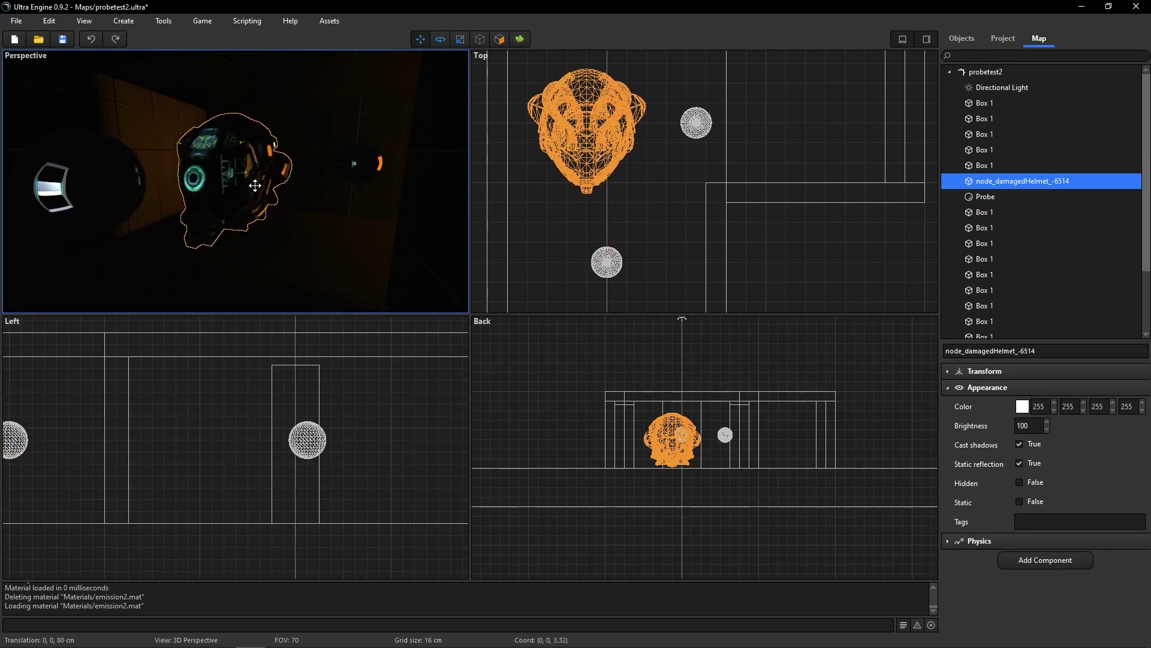
key(Escape)
- Stretch the passage probe's room-side edge across the doorway wall until it meets the wall's inner face
right_drag(283, 191, 315, 204)
key(s)
click(262, 184)
key(s)
key(d)
key(w)
key(s)
scroll(640, 184, down, 1)
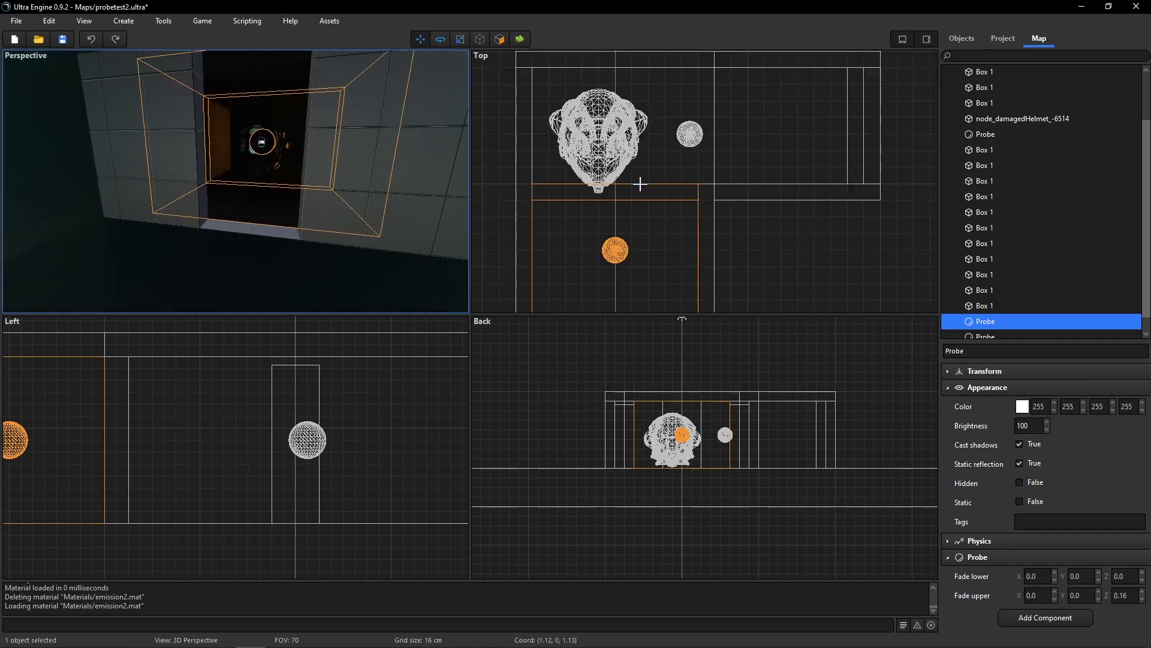
scroll(620, 273, up, 3)
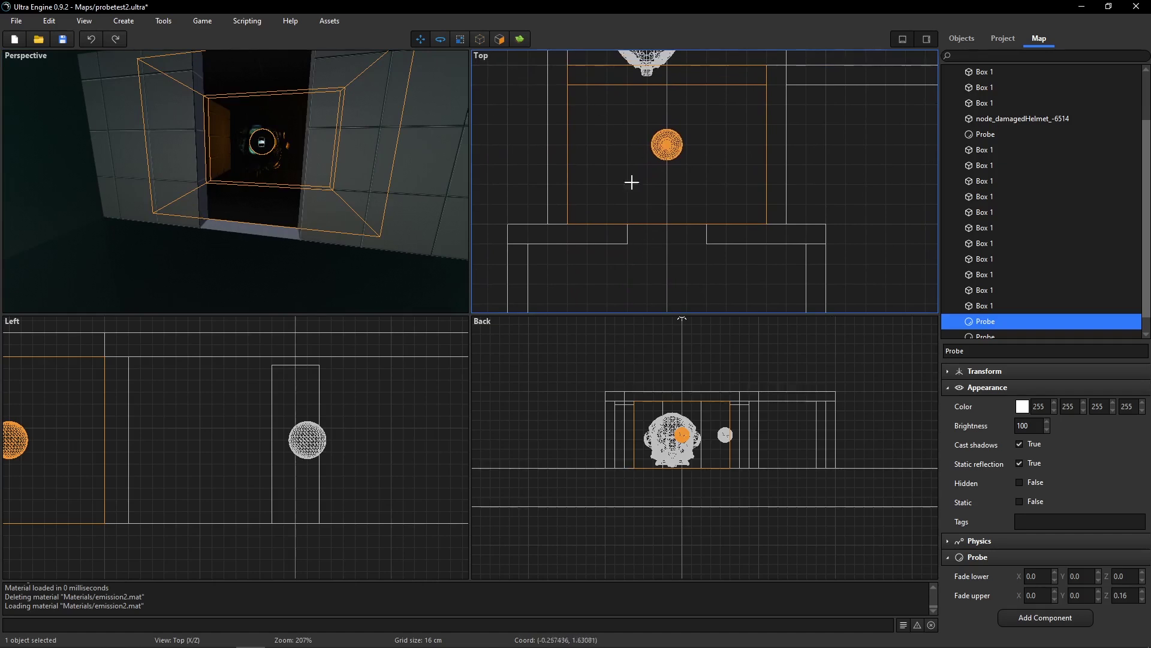
click(462, 40)
drag(666, 223, 665, 238)
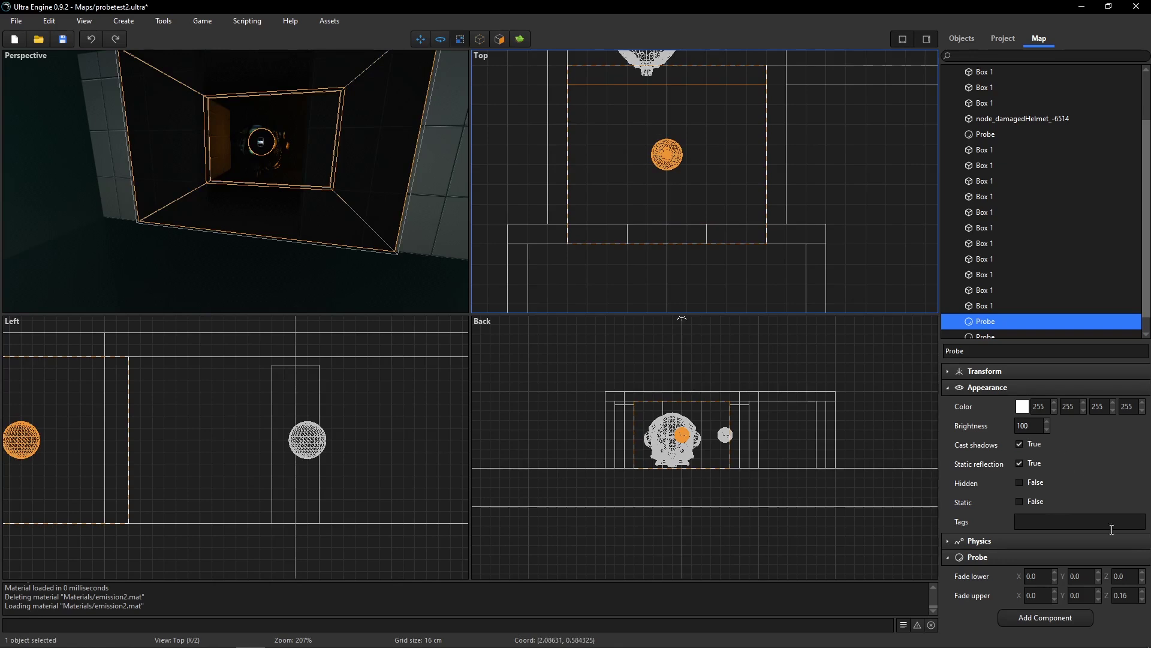
- Set the passage probe's lower Z fade distance to 0.16, on the side facing the room
text(0.16)
key(Return)
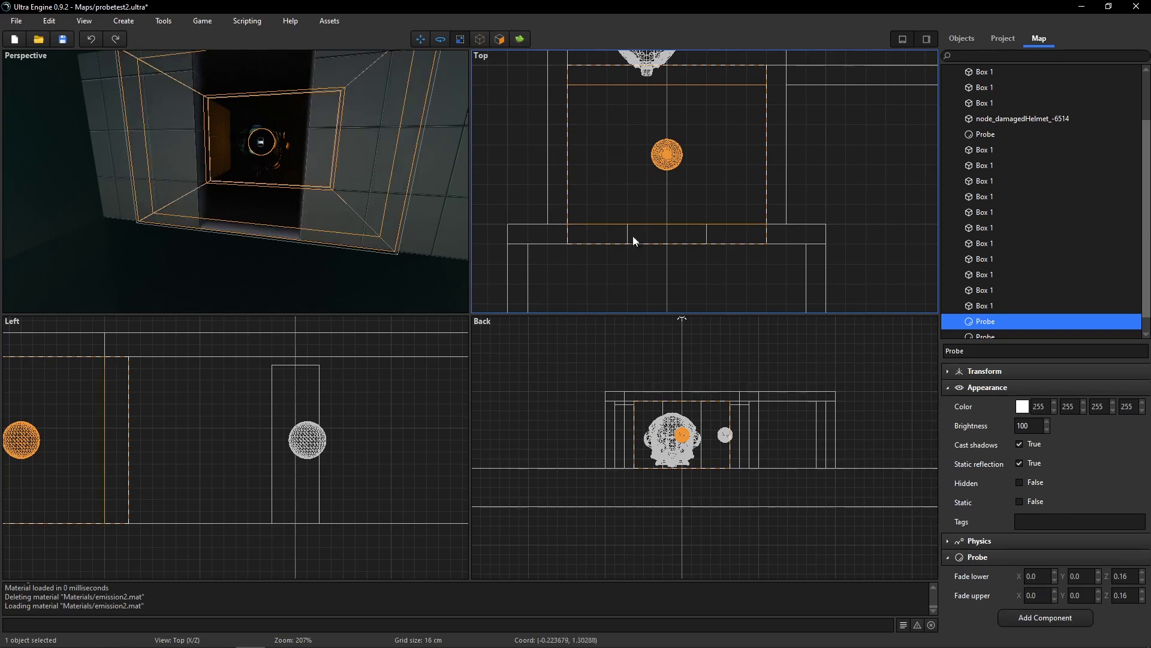
scroll(647, 232, up, 3)
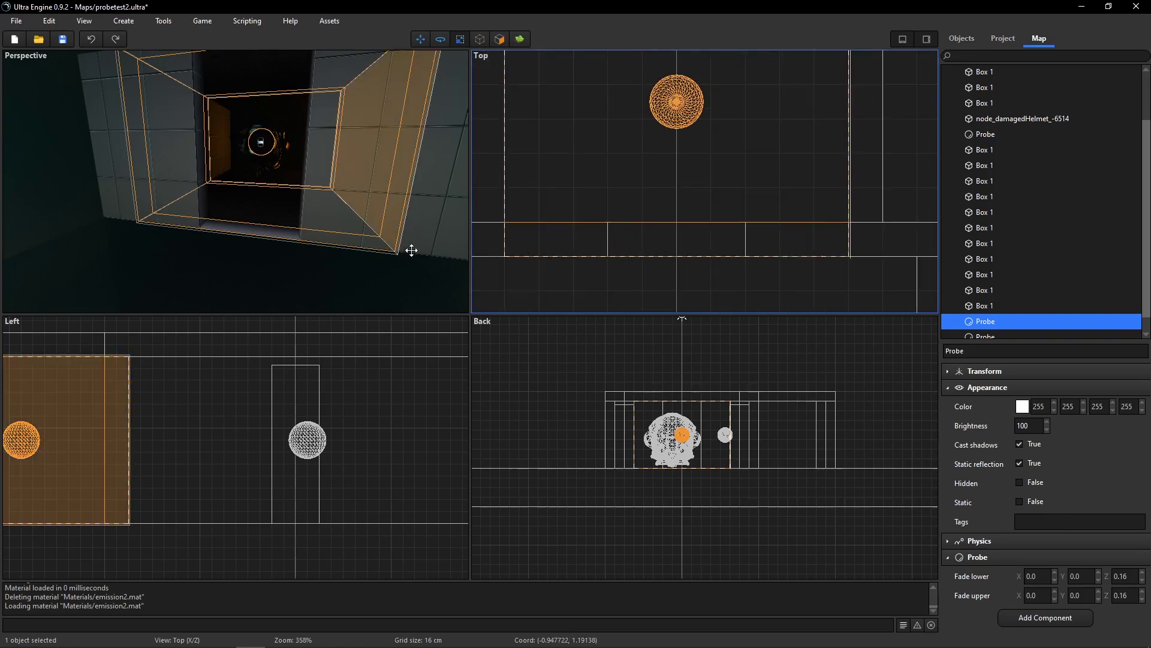
- Stretch the cyan-lit room's probe across the doorway wall to its passage-side face and set the upper Z fade distance to 0.16
key(s)
right_drag(312, 225, 336, 201)
right_drag(236, 181, 222, 185)
key(s)
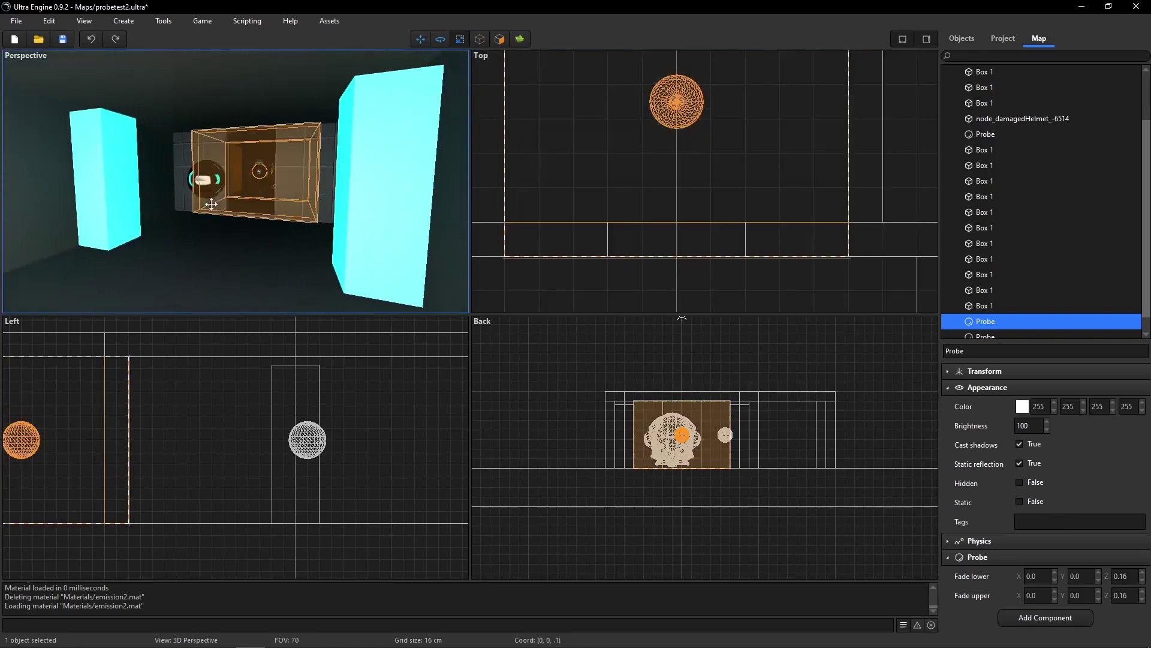
key(Escape)
click(183, 192)
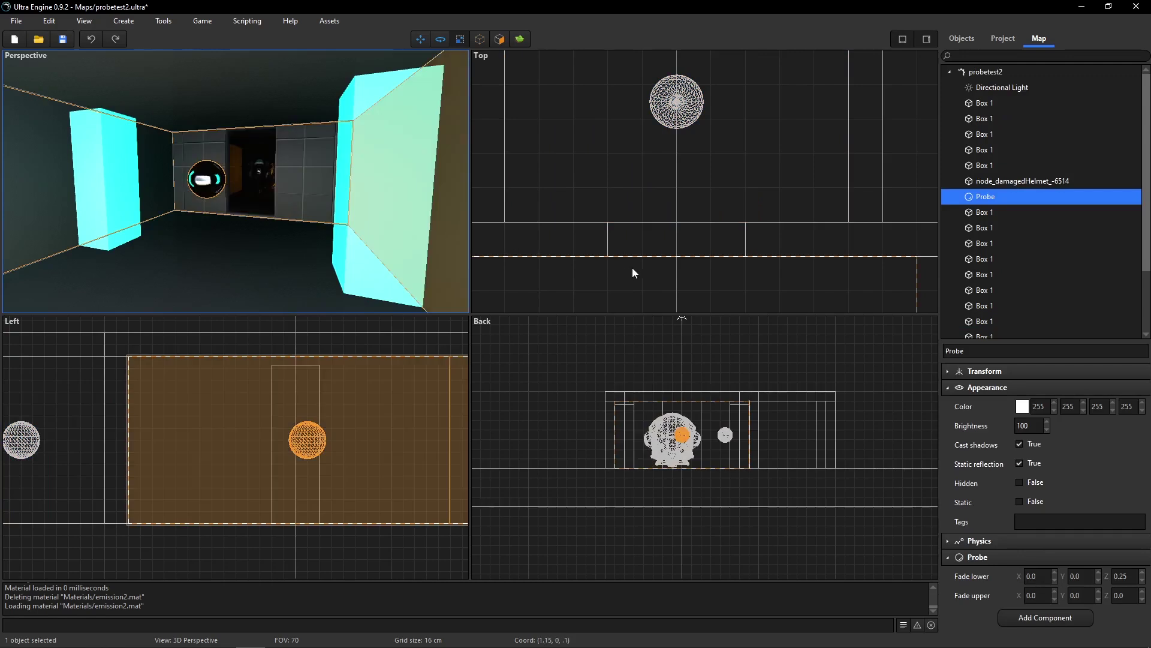
drag(662, 256, 662, 231)
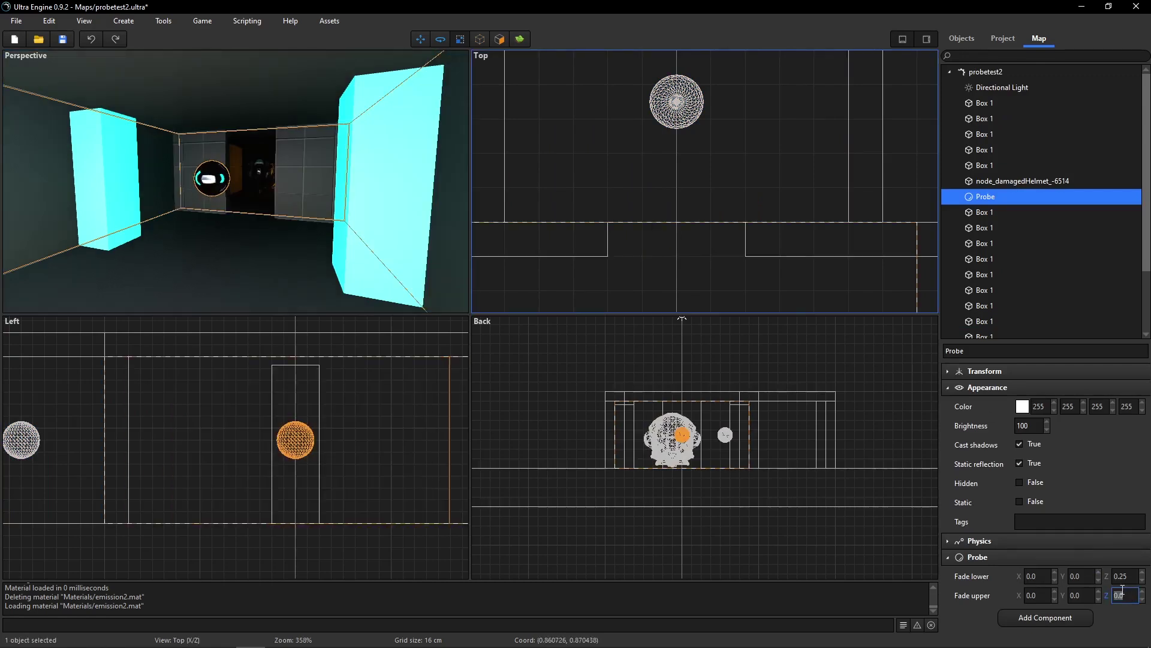
key(Return)
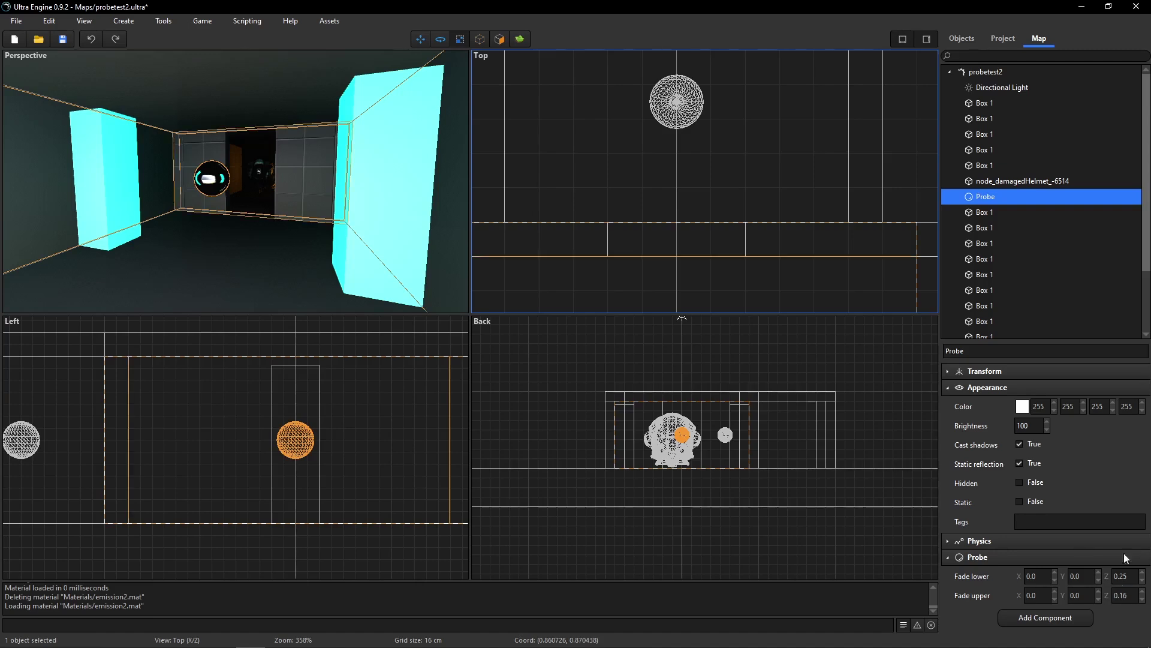
key(Escape)
- Rebuild global illumination with the room and passage probes overlapping inside the doorway wall
right_drag(285, 223, 318, 220)
key(w)
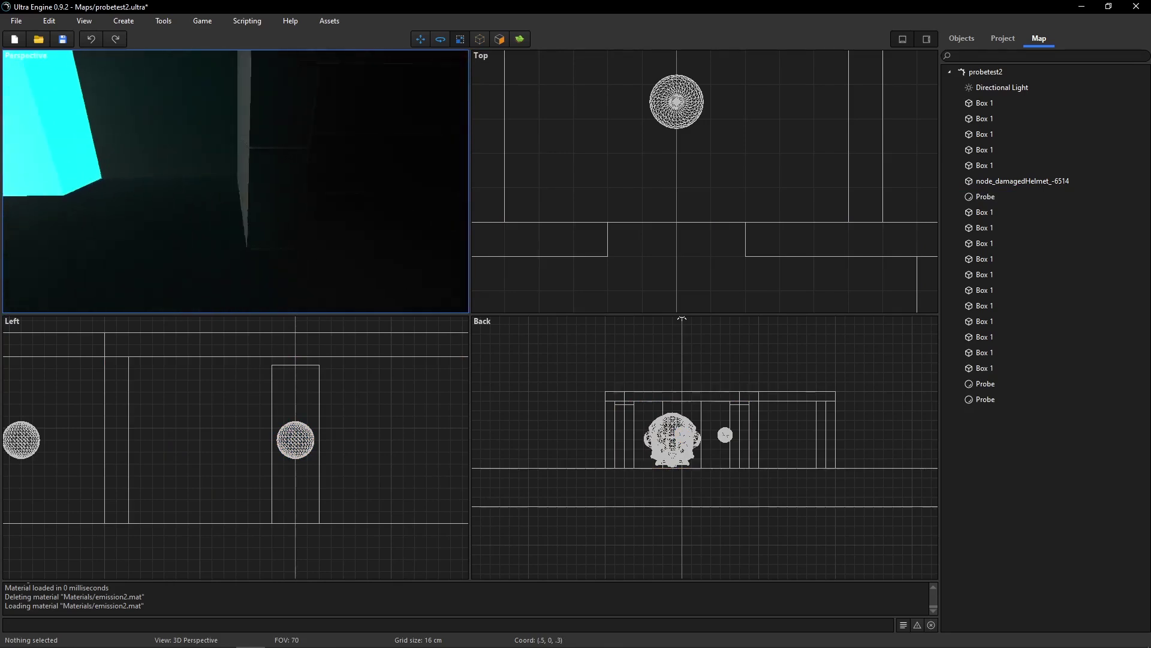
mouse_move(129, 91)
right_down()
mouse_move(144, 91)
mouse_move(129, 92)
right_up()
key(s)
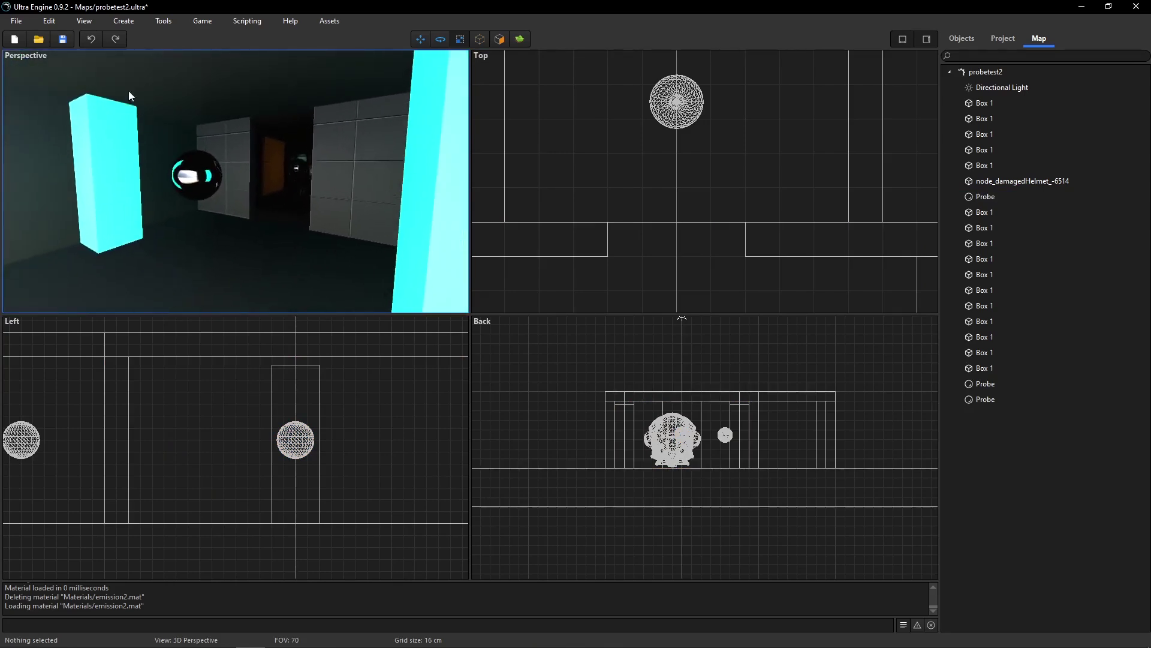
click(164, 21)
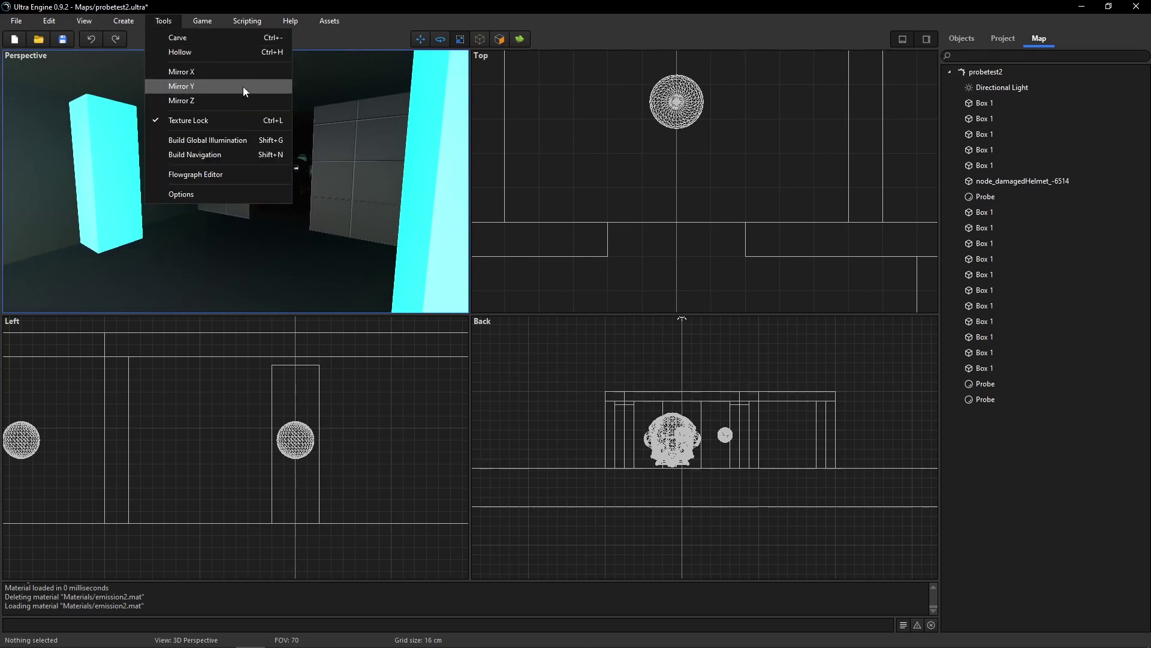
click(214, 141)
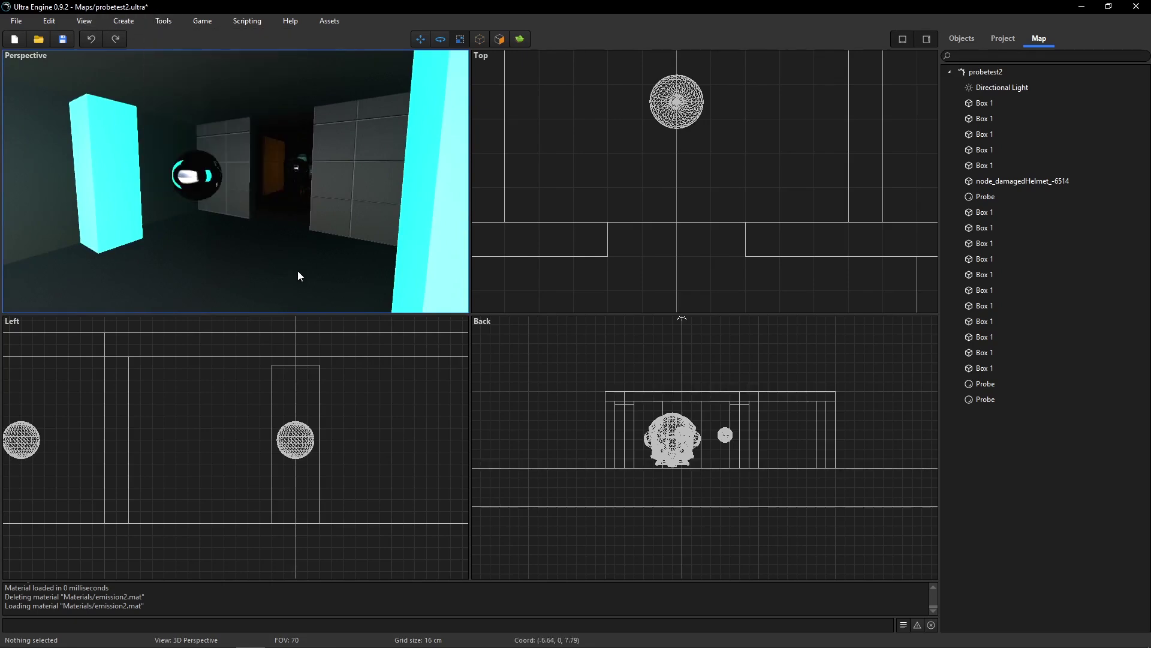
- Examine the lighting and reflections in the cyan-lit room, the doorway and the orange-lit passage
right_drag(297, 275, 272, 268)
key(w)
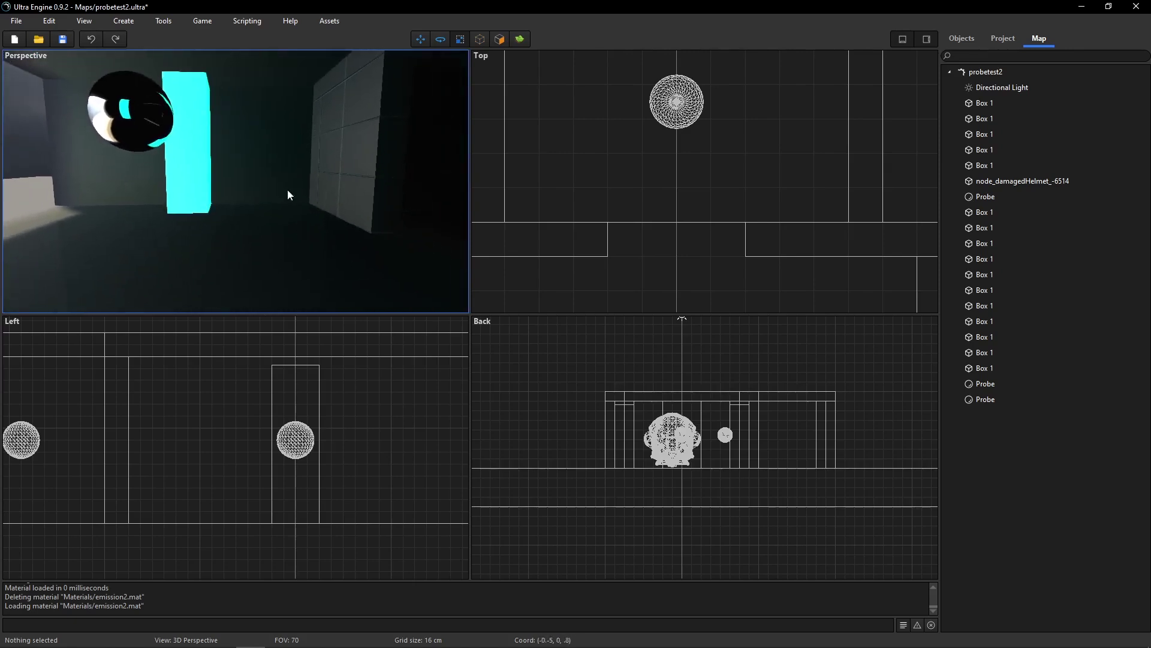
right_drag(317, 156, 317, 156)
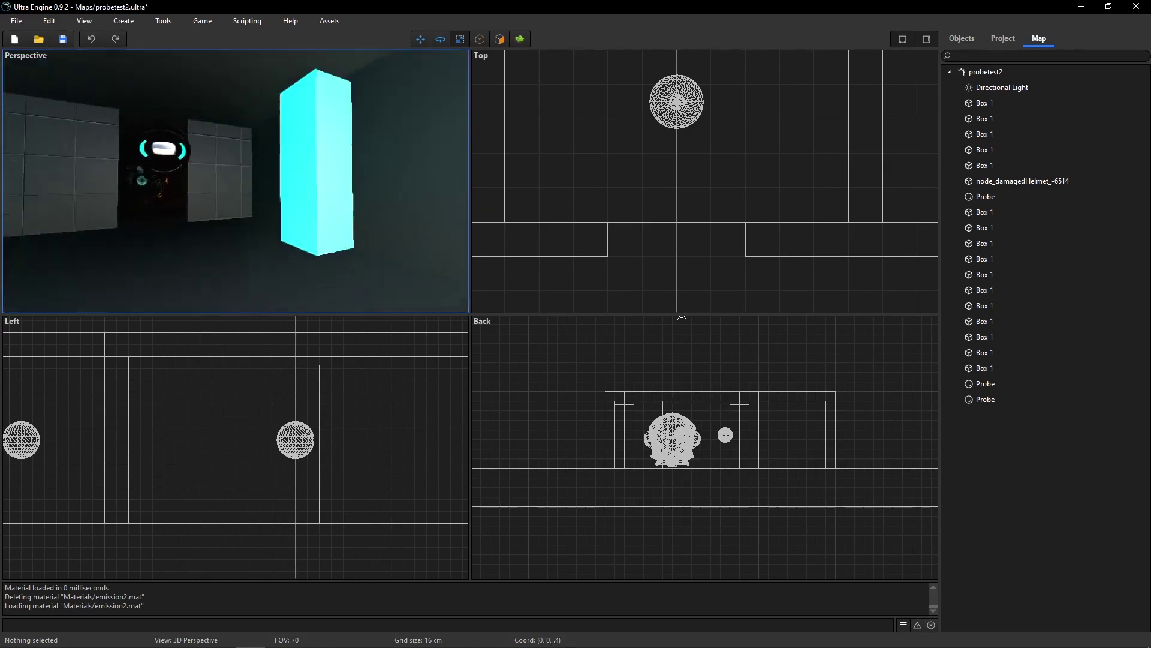
right_drag(287, 195, 288, 195)
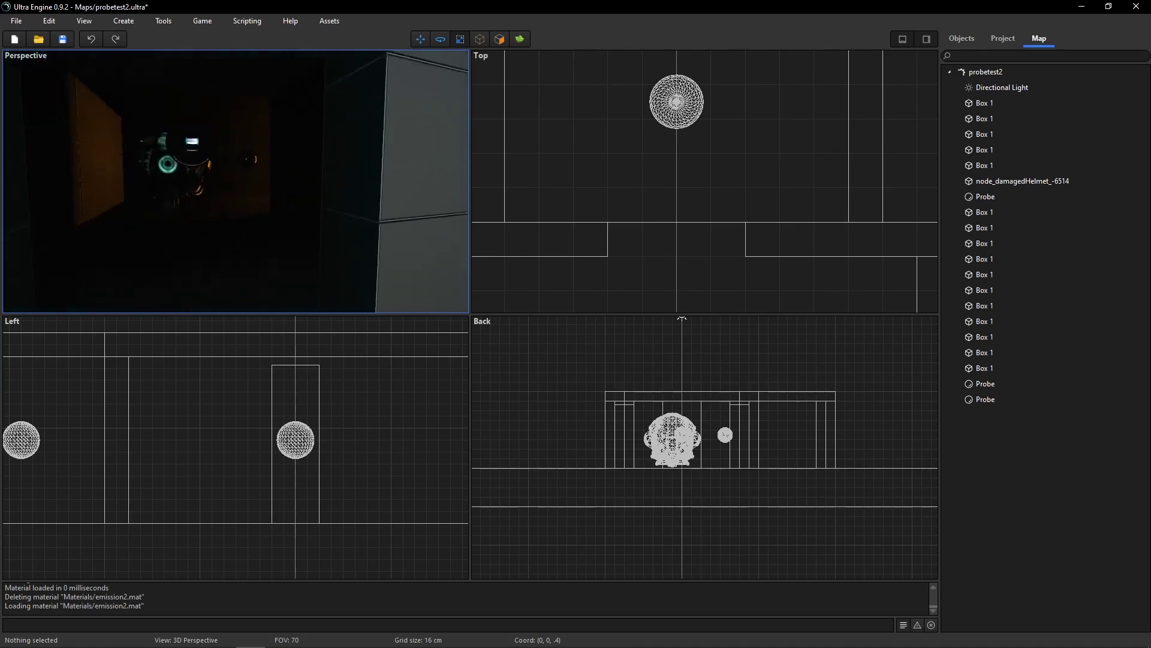
right_drag(287, 195, 287, 195)
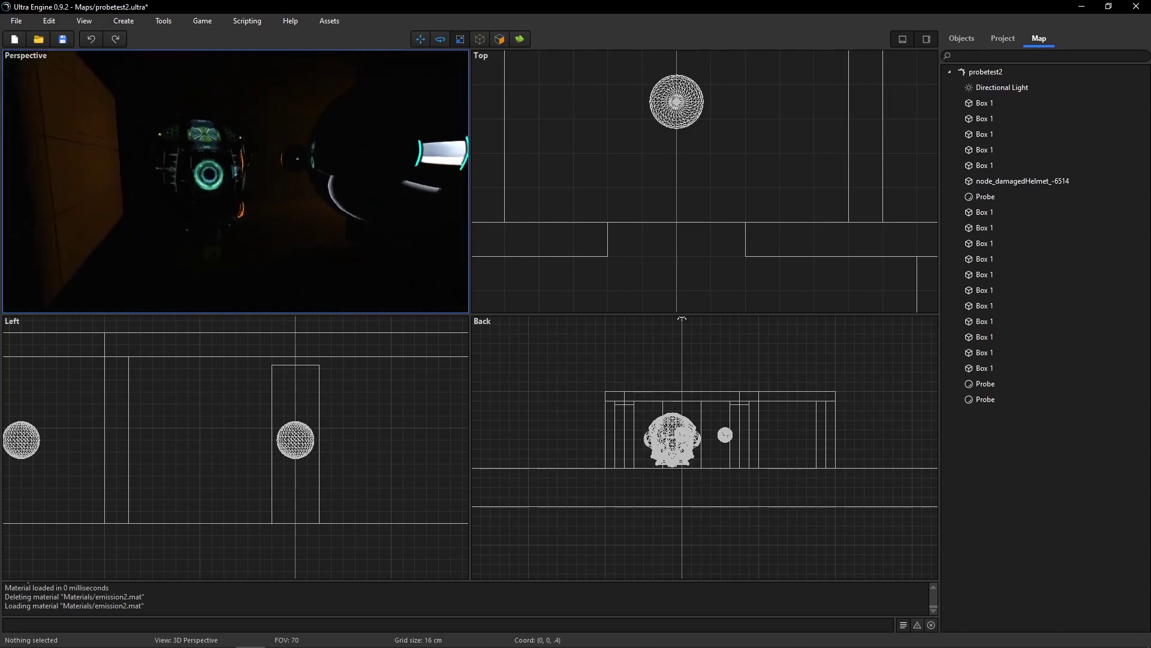
right_drag(288, 195, 287, 195)
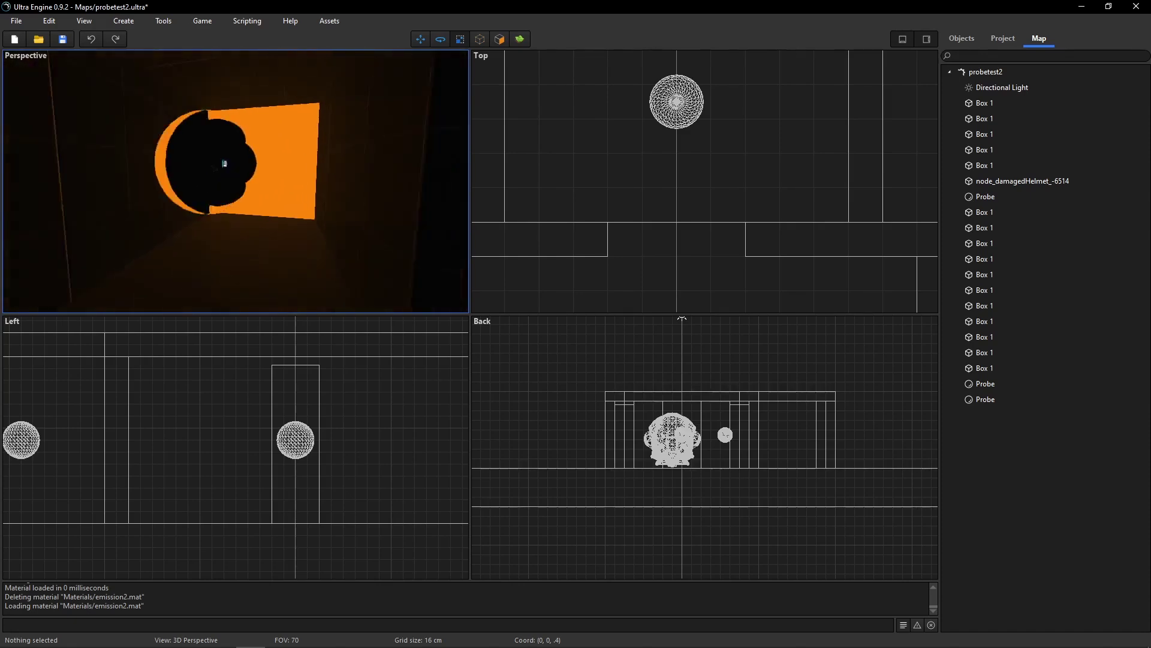
right_drag(288, 195, 288, 195)
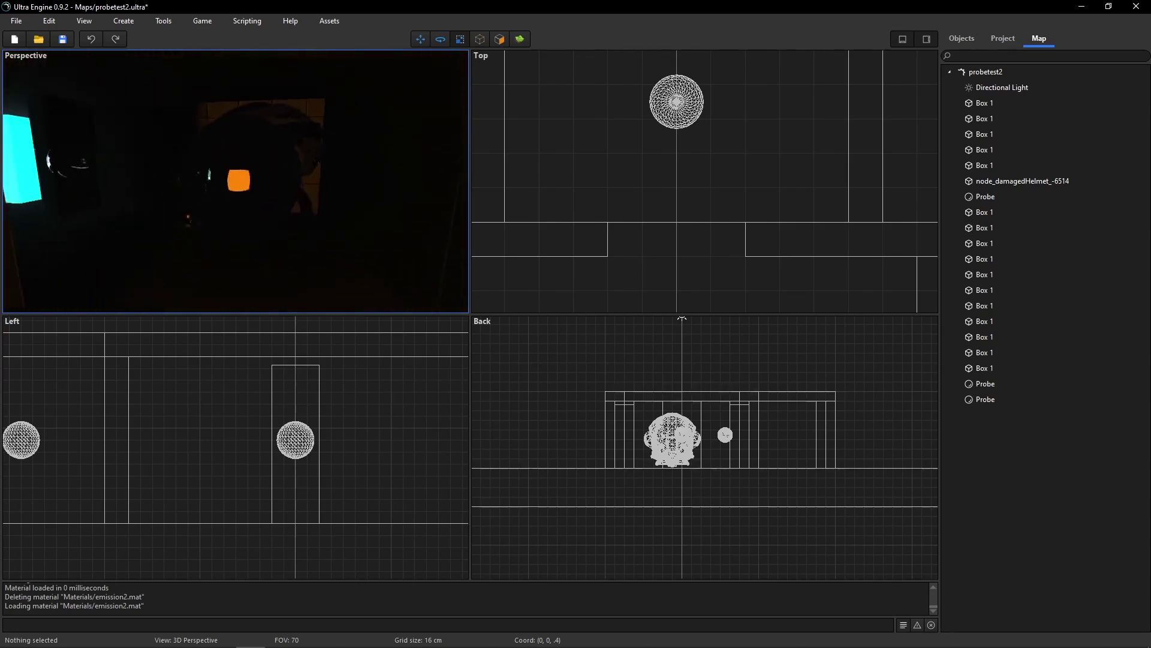
right_drag(262, 233, 261, 233)
- Move the helmet through the doorway into the cyan-lit room to check how its reflections blend
click(345, 201)
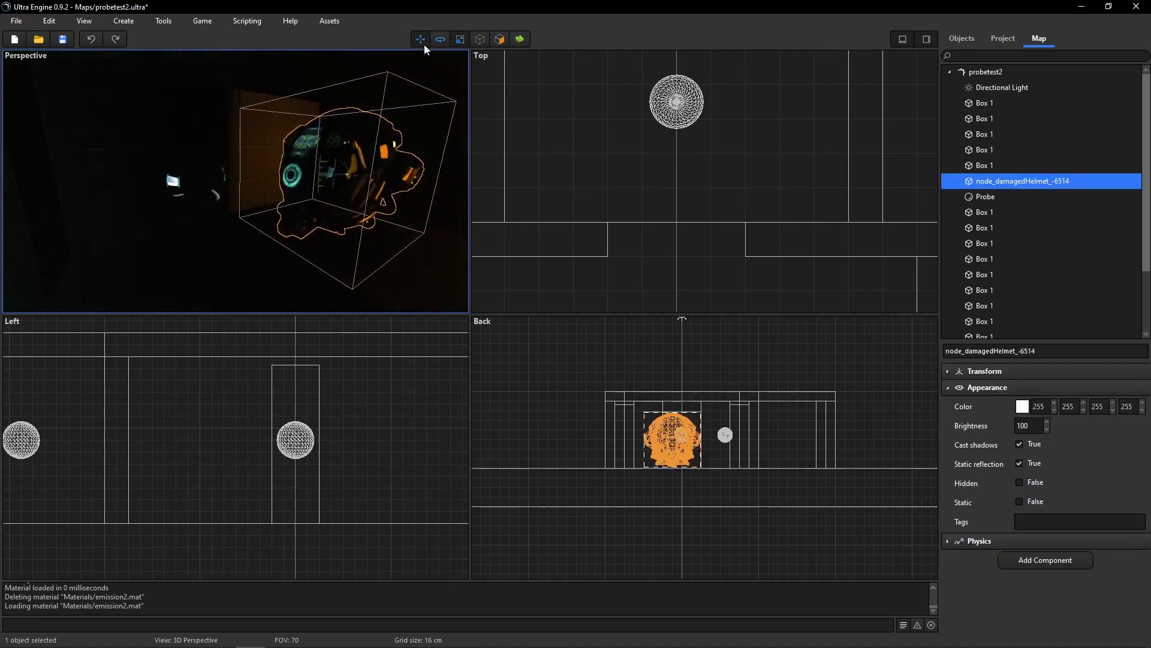
key(w)
right_drag(345, 201, 288, 200)
key(s)
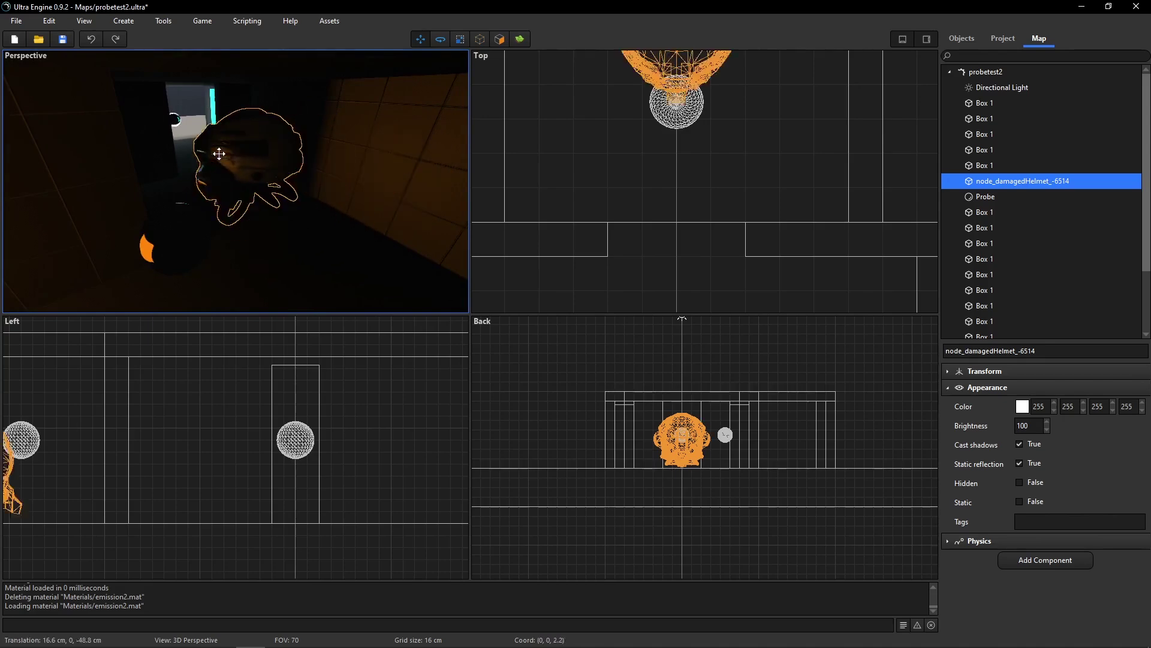
drag(219, 154, 179, 120)
key(Escape)
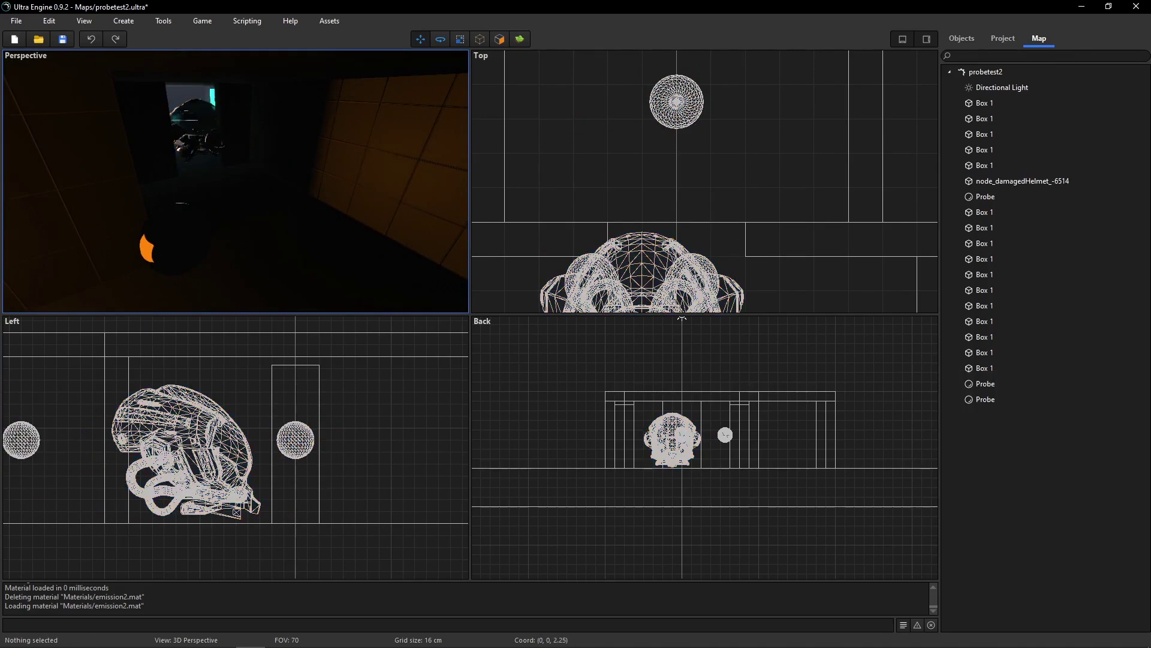
key(w)
right_drag(178, 120, 178, 120)
key(a)
key(d)
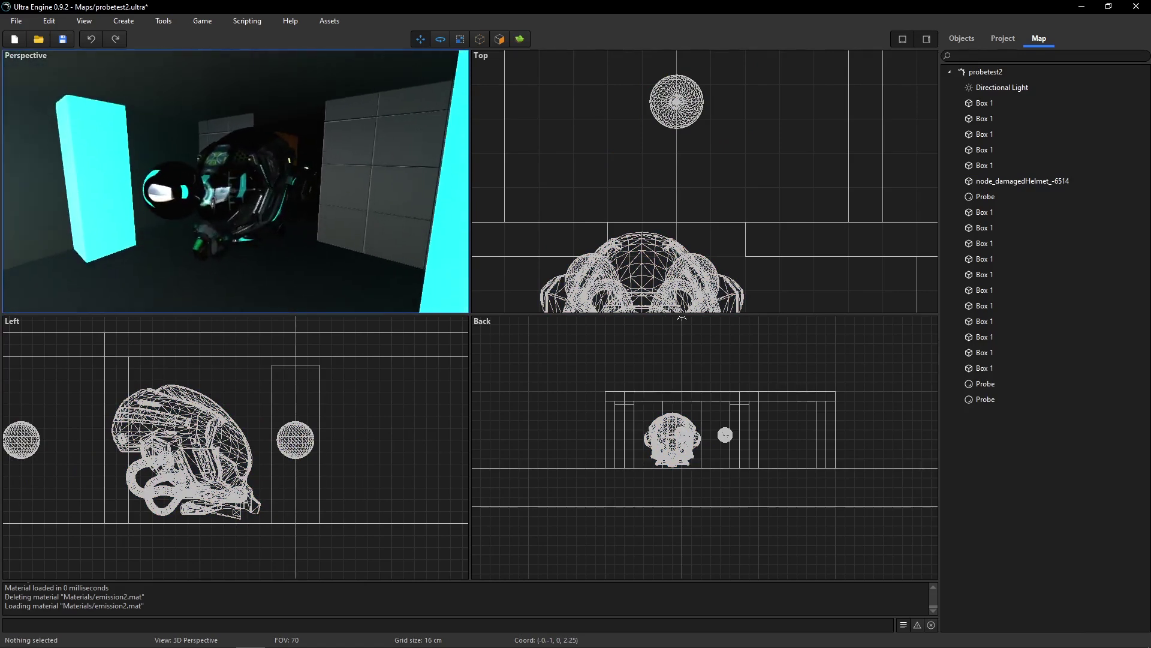
- Move the helmet out of the cyan-lit room, back through the doorway towards the far end of the passage
key(a)
right_drag(234, 178, 234, 179)
click(234, 179)
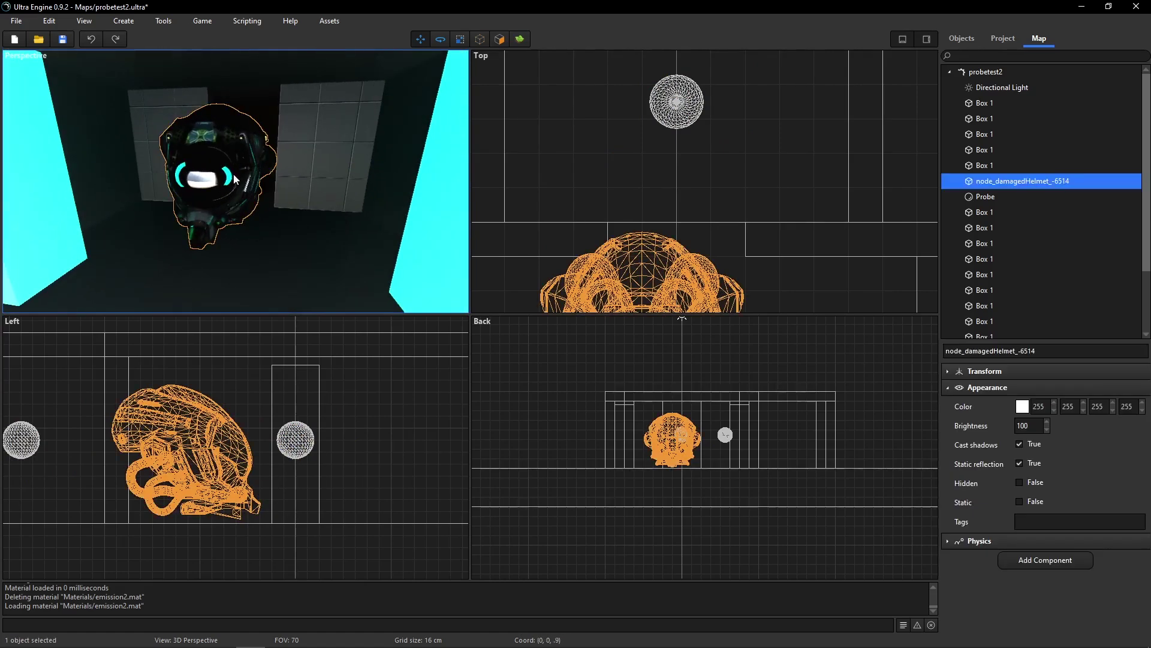
drag(240, 154, 256, 139)
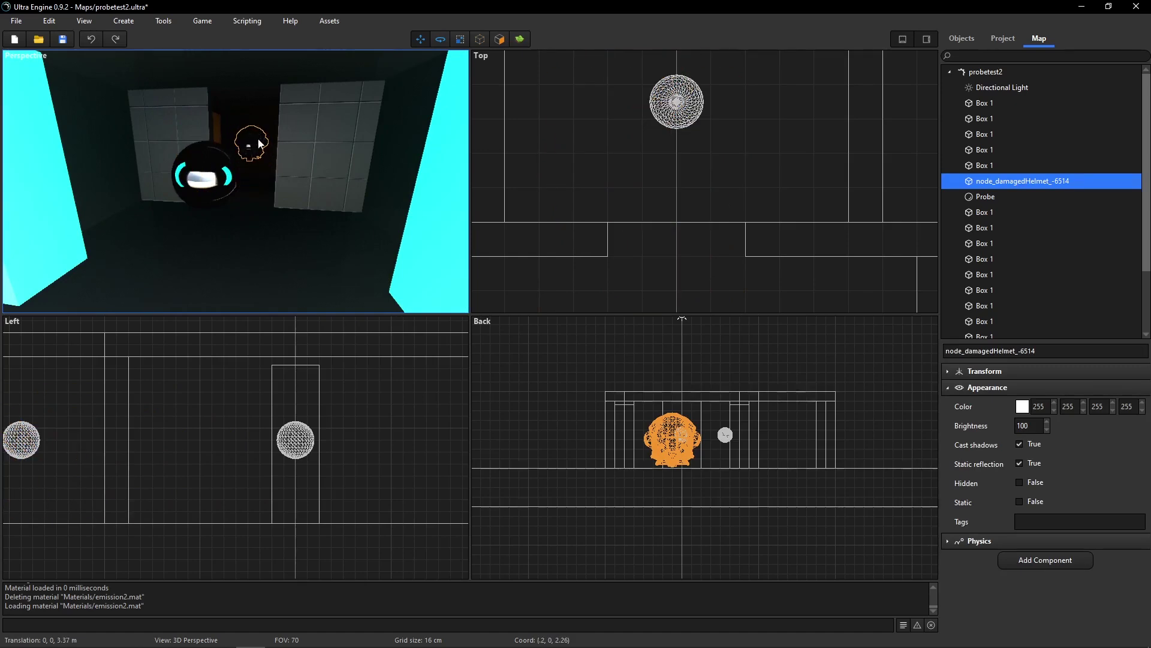
key(Escape)
- Bring the helmet from the sunlit area outside the building back through the wall into the orange-lit interior
key(w)
right_drag(258, 144, 271, 230)
key(w)
key(s)
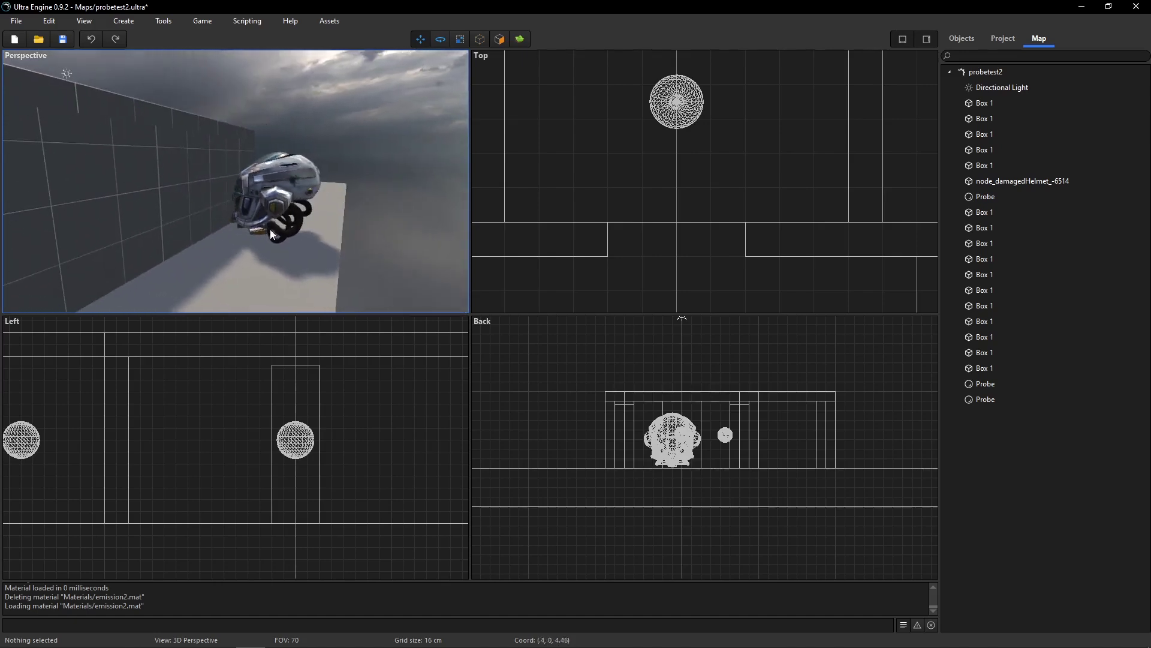
click(278, 195)
drag(286, 183, 228, 181)
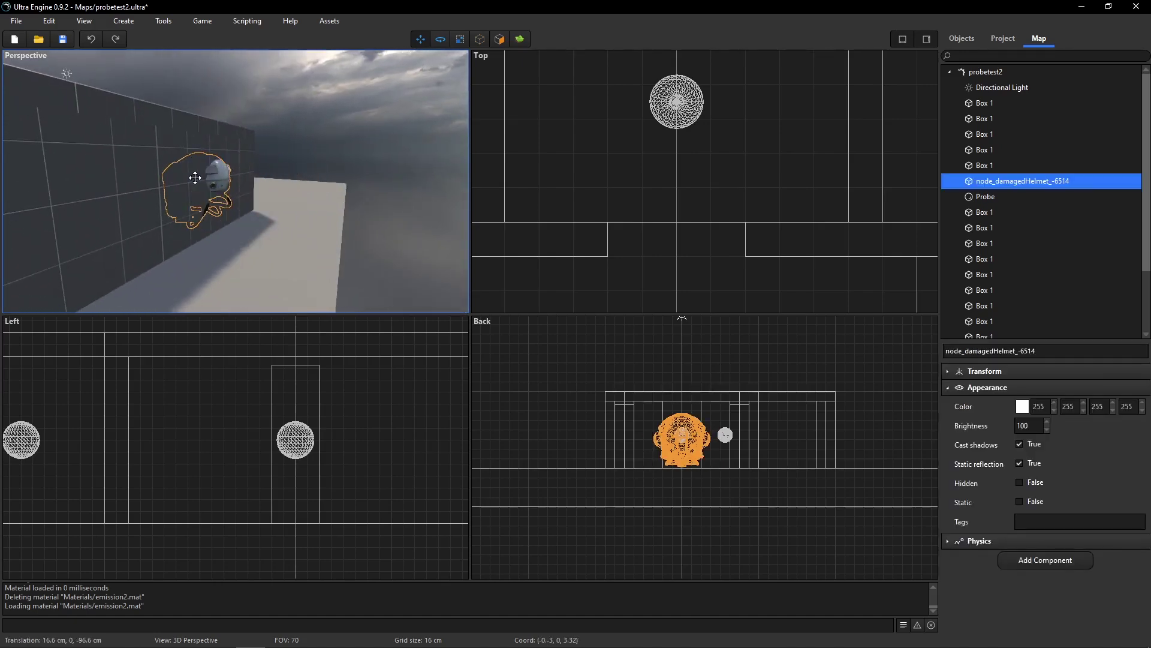
mouse_move(237, 228)
right_down()
mouse_move(186, 243)
mouse_move(279, 232)
mouse_move(235, 226)
right_up()
key(w)
key(s)
key(a)
key(d)
key(Escape)
key(d)
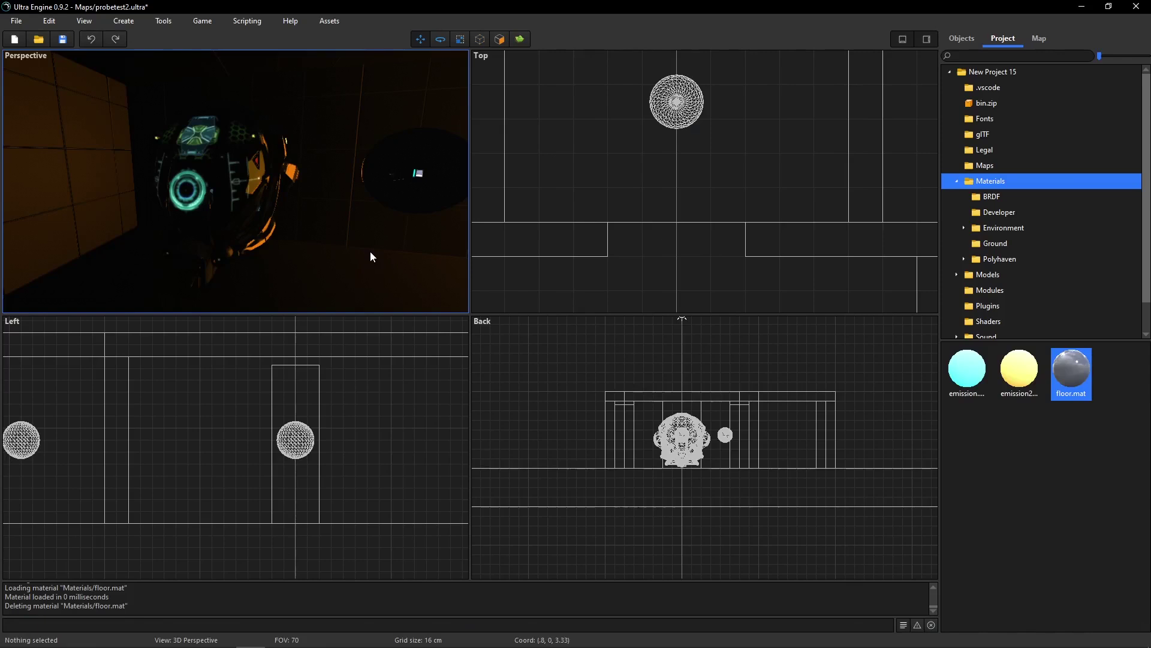
- Switch the viewport layout to a single perspective view
right_click(370, 252)
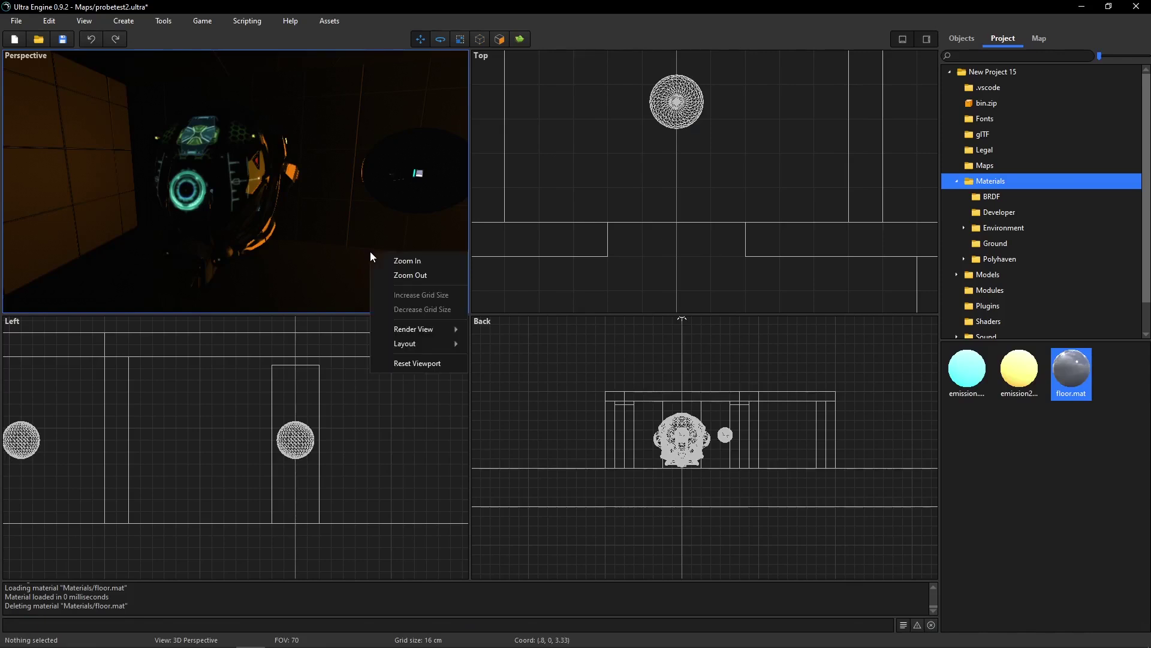
mouse_move(411, 348)
click(517, 344)
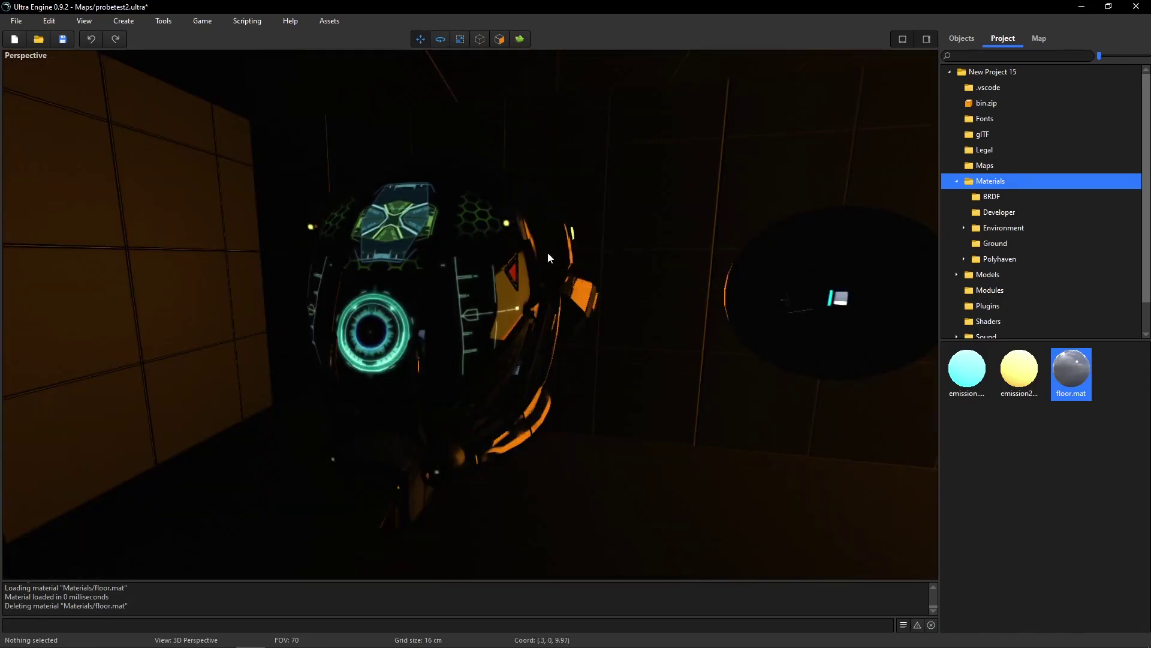
- Inspect the helmet's reflections and the orange light on the surrounding walls from several distances in the enlarged perspective view
mouse_move(550, 258)
right_down()
mouse_move(639, 258)
mouse_move(603, 258)
mouse_move(690, 294)
mouse_move(666, 276)
mouse_move(594, 279)
mouse_move(684, 276)
mouse_move(594, 279)
mouse_move(593, 252)
mouse_move(602, 281)
mouse_move(555, 271)
right_up()
key(s)
key(w)
key(s)
key(w)
key(s)
key(w)
key(s)
key(w)
key(w)
key(d)
key(s)
key(w)
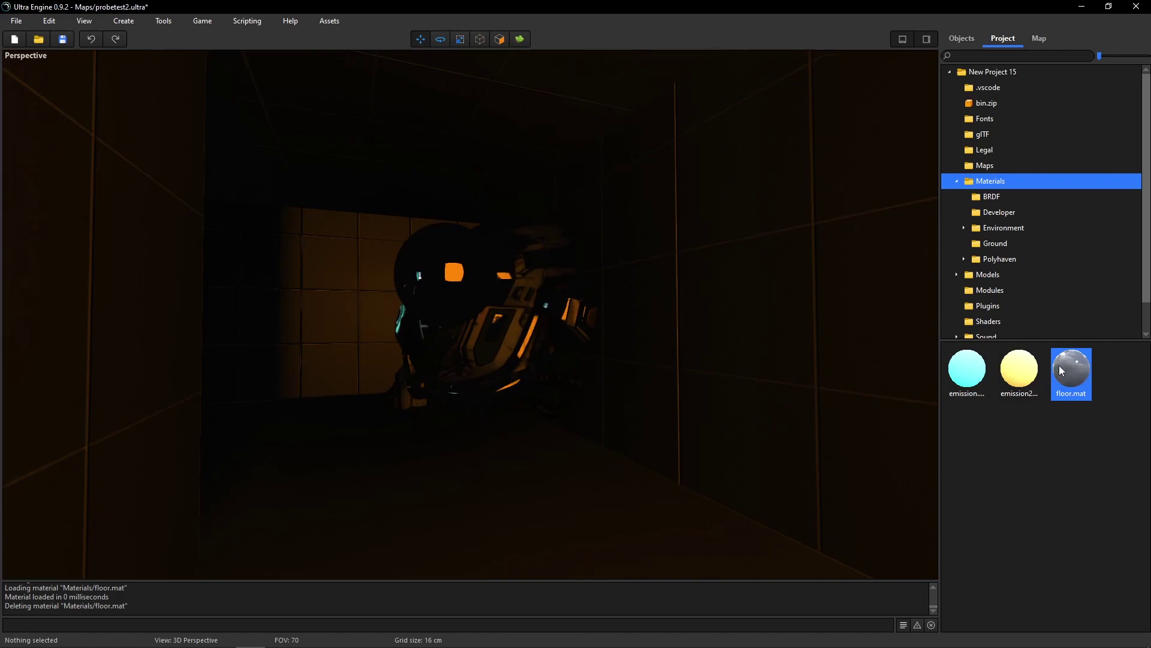
- Open the floor.mat material to check its properties, such as metalness and roughness, and close it again
mouse_move(1073, 374)
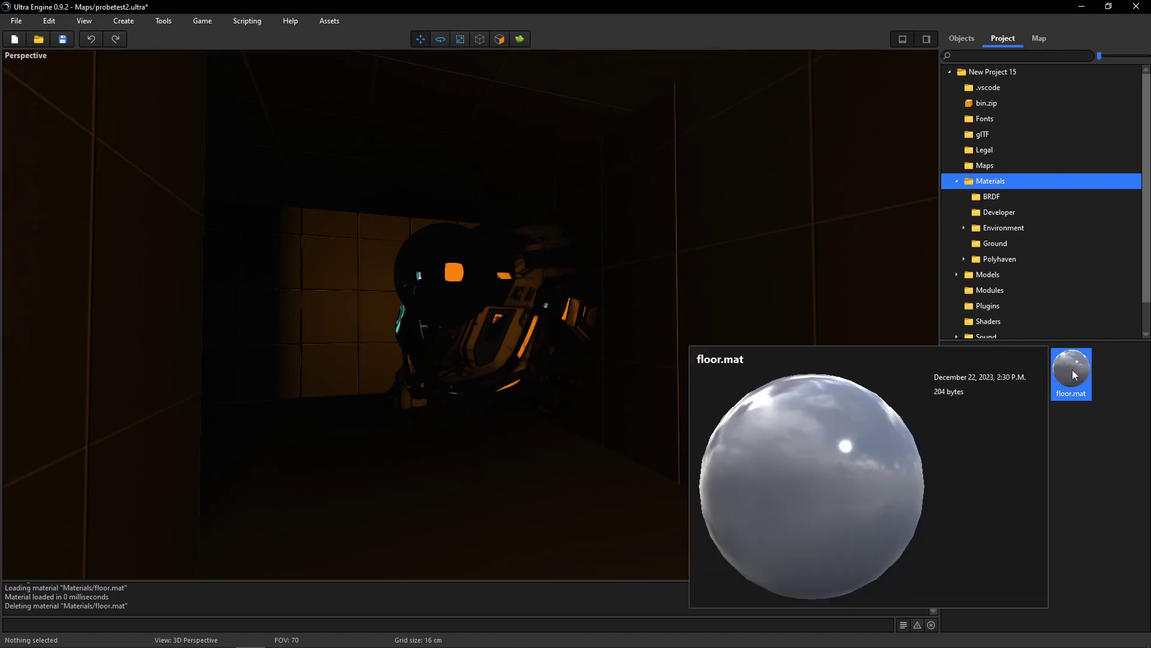
double_click(1072, 375)
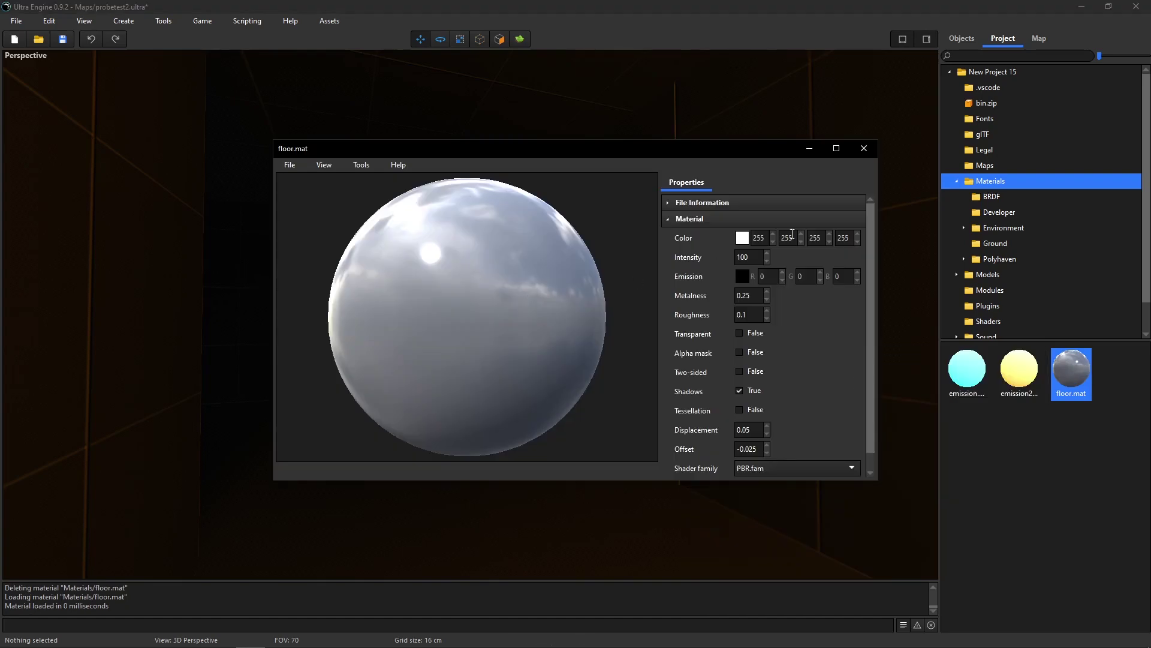
click(864, 151)
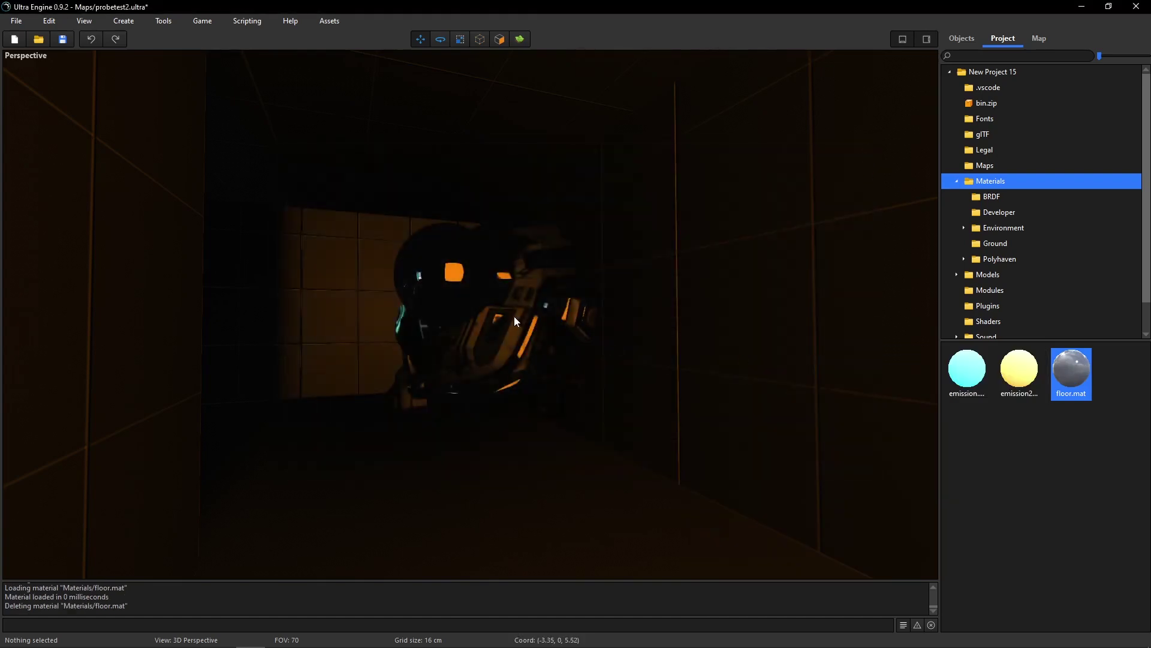
- Turn off static reflection for the helmet model
click(1039, 38)
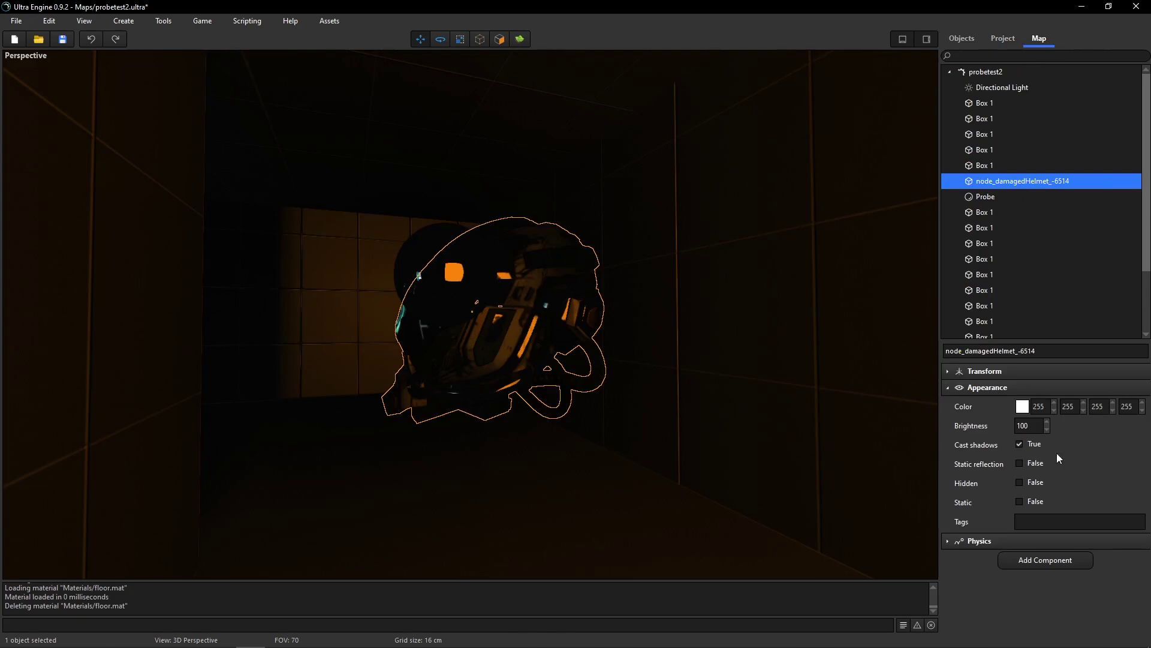
right_drag(627, 429, 634, 430)
key(Escape)
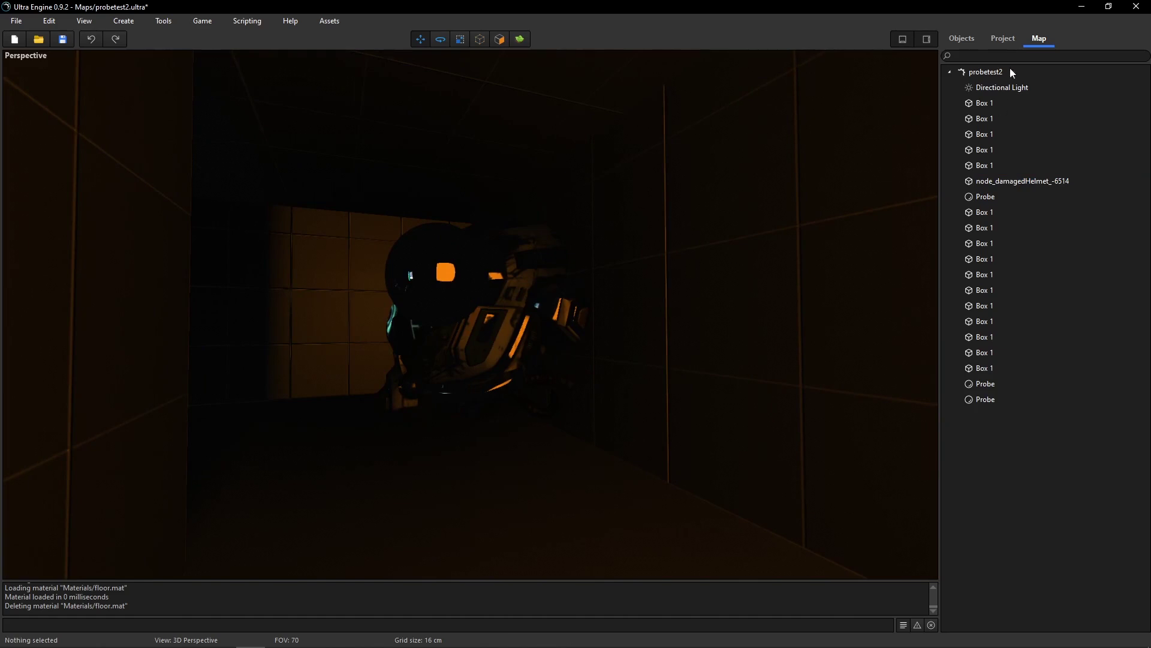
- Apply the floor.mat material to the floor of the orange-lit passage and look towards the orange emissive wall
click(1002, 40)
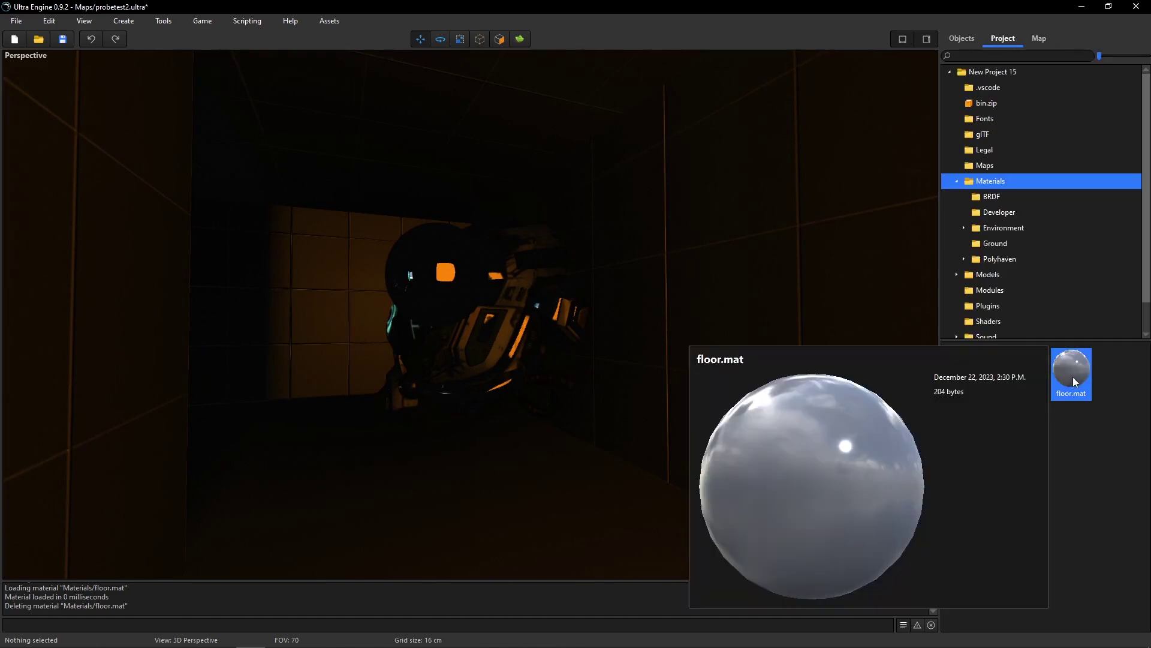
drag(1075, 385, 1065, 380)
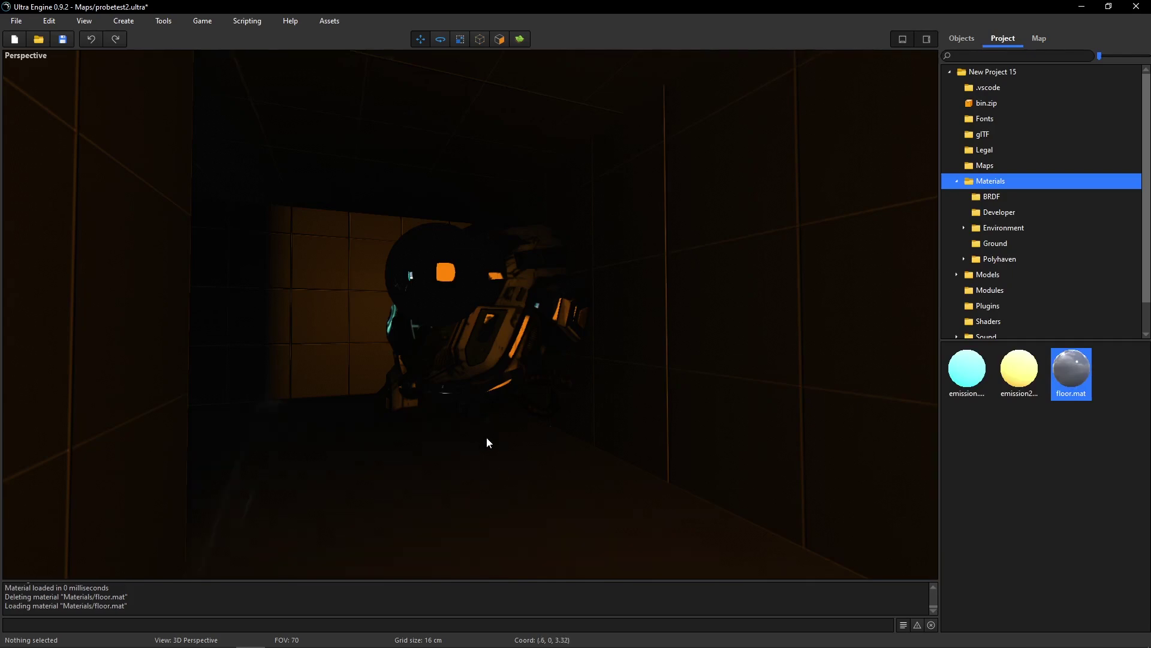
right_drag(470, 314, 420, 315)
- Check the screen-space reflection setting in the viewport options and accept the dialog
click(160, 21)
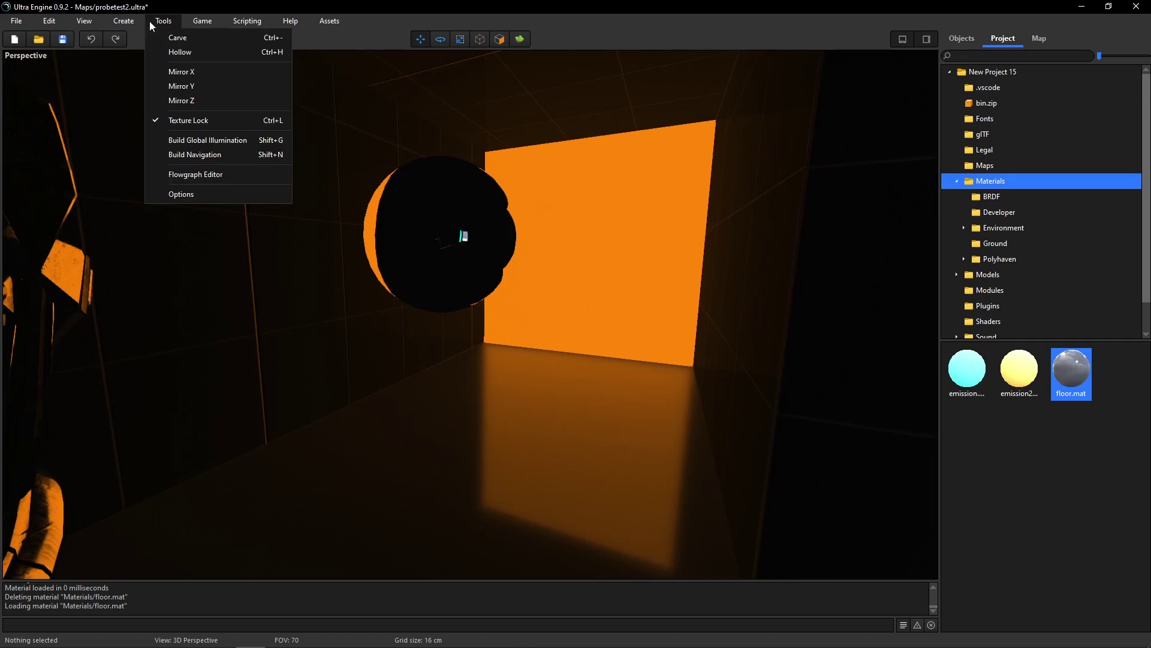
click(181, 194)
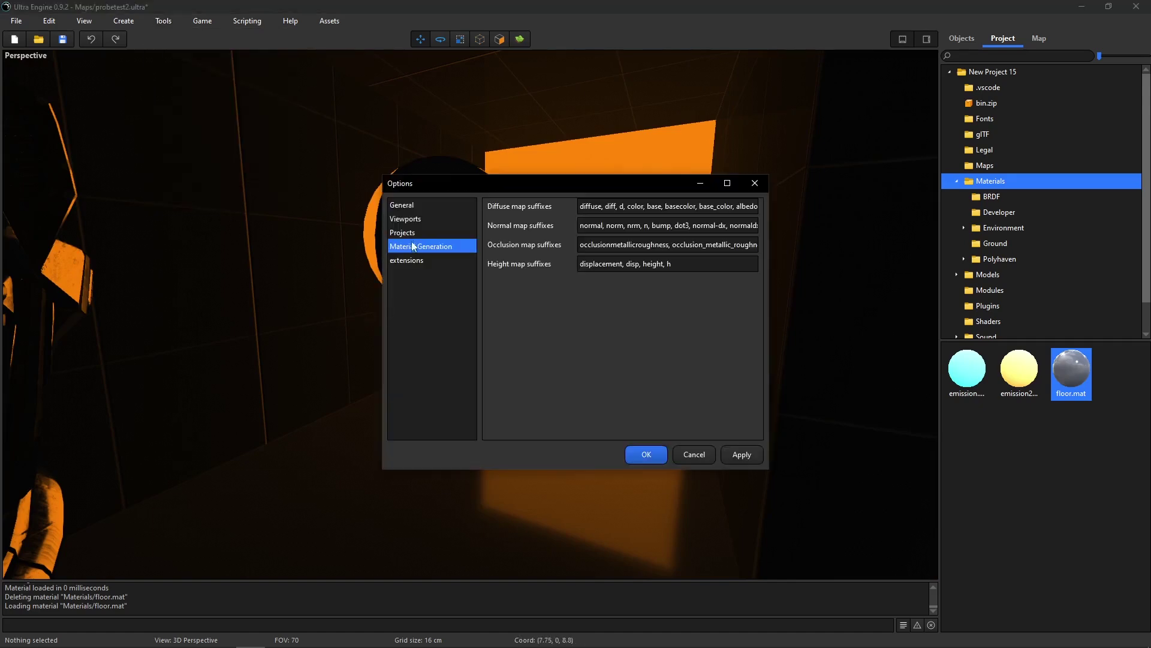
click(402, 205)
click(411, 236)
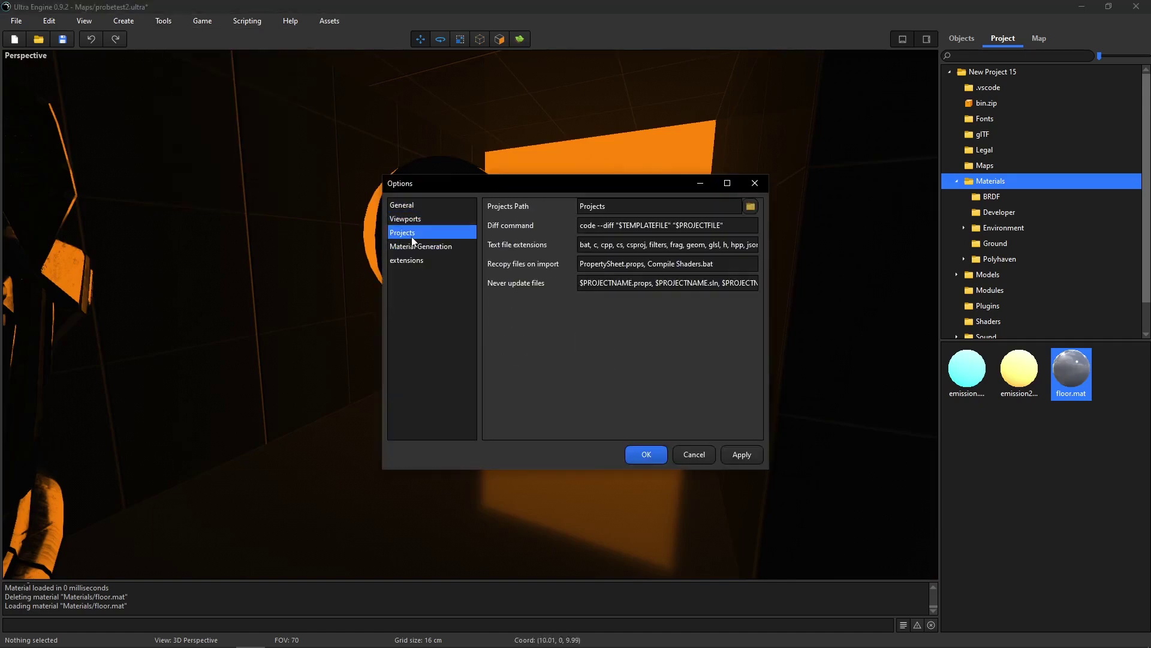
click(417, 220)
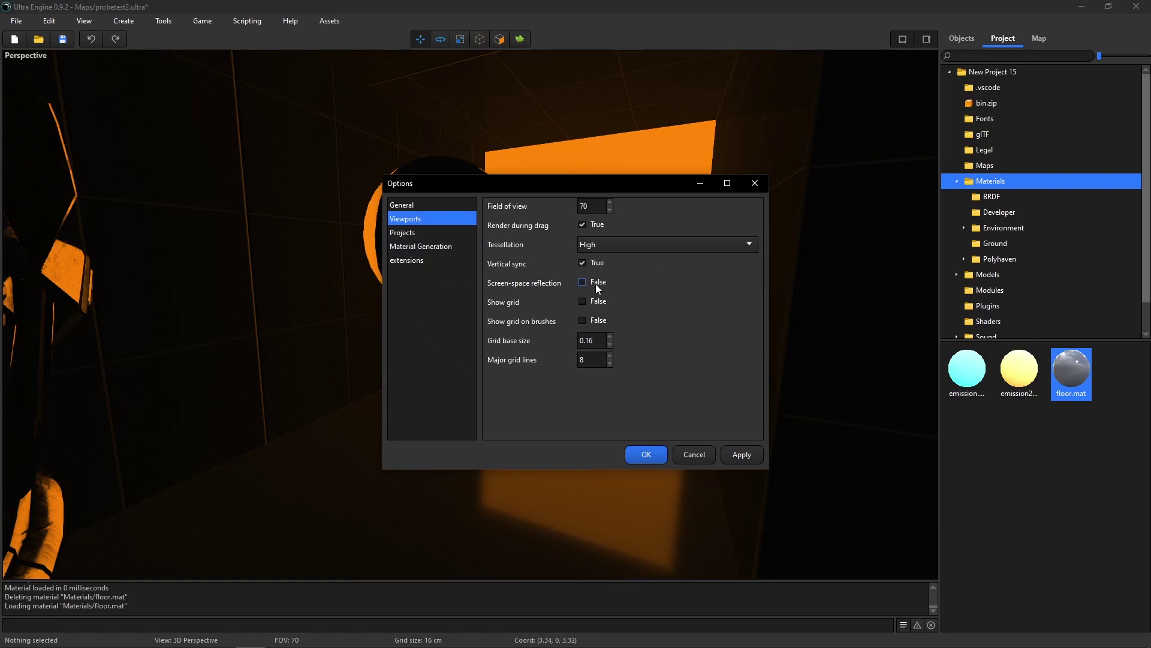
click(643, 454)
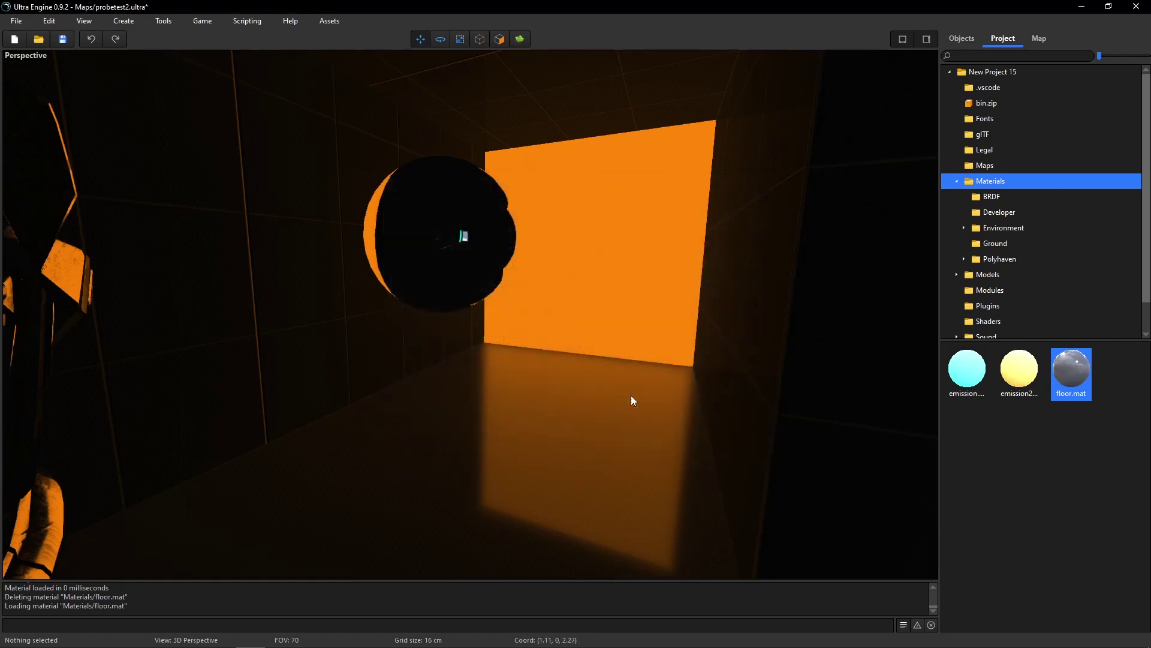
- Examine the orange wall's reflection on the passage floor from several distances and viewing angles
right_drag(632, 400, 691, 410)
key(s)
key(w)
key(s)
key(w)
key(s)
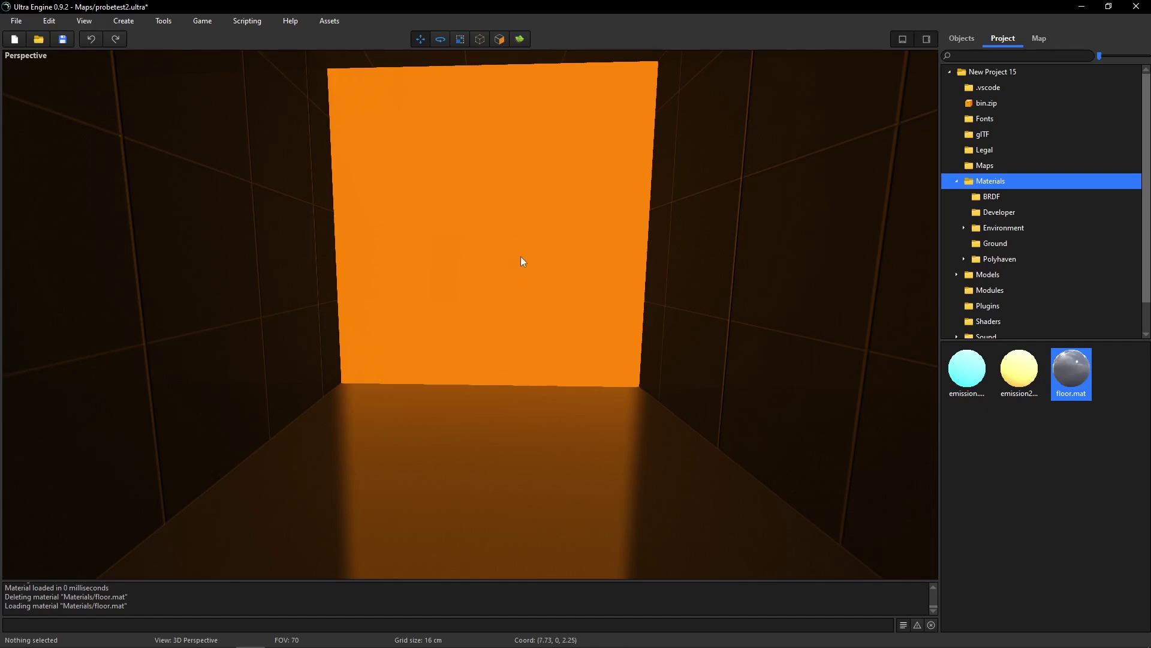
right_drag(522, 257, 499, 367)
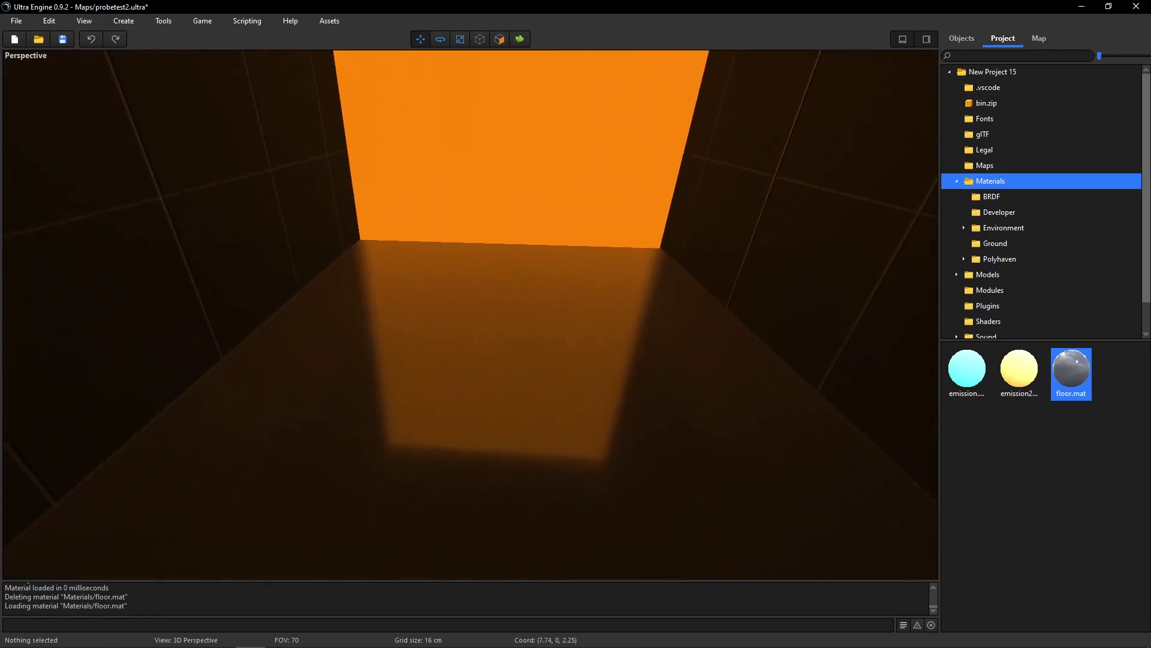
right_drag(499, 367, 608, 312)
key(s)
key(d)
key(w)
right_drag(546, 283, 528, 281)
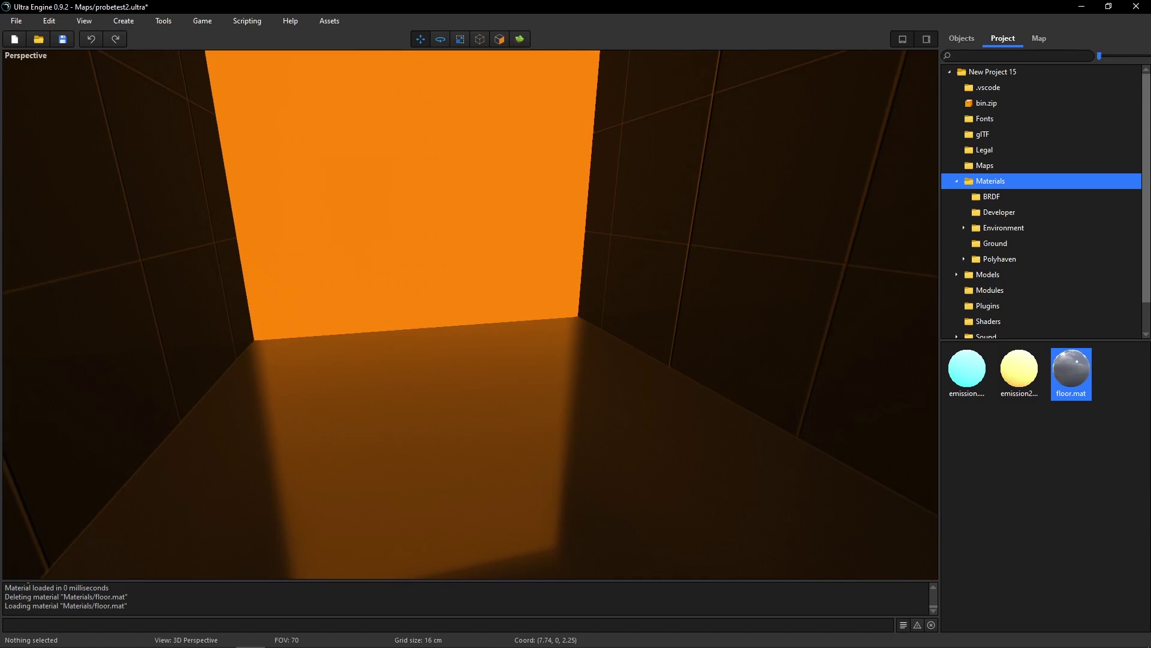
right_drag(528, 281, 524, 375)
- Rebuild global illumination while viewing the helmet's reflection on the passage floor
right_drag(527, 336, 723, 324)
right_drag(719, 282, 720, 264)
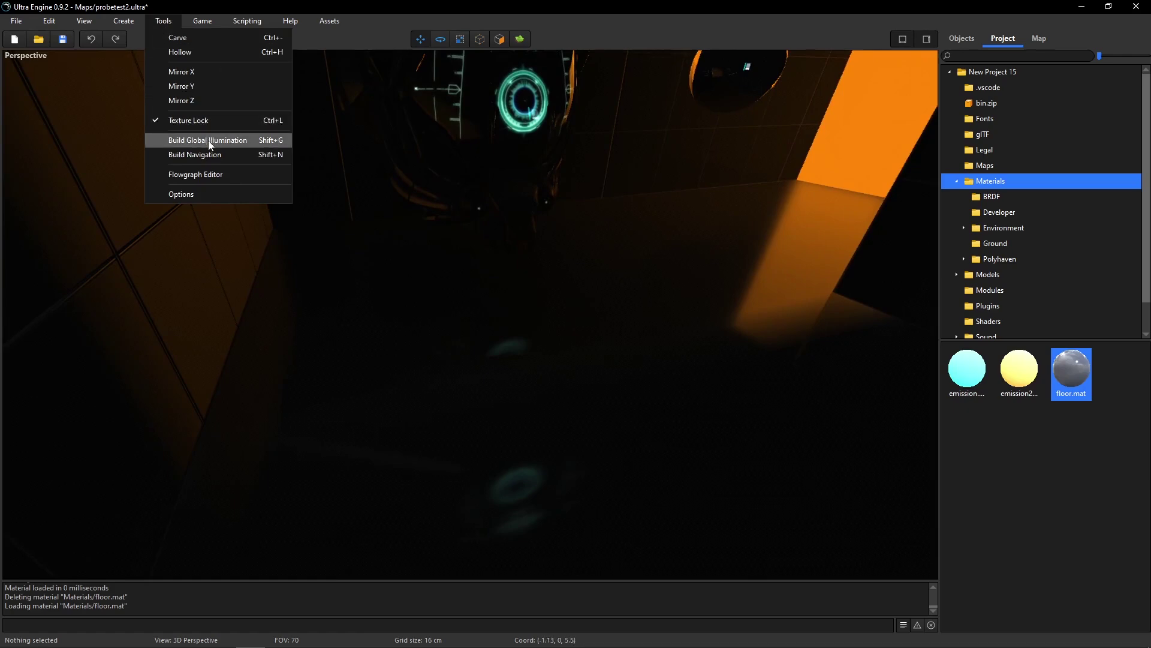
click(209, 144)
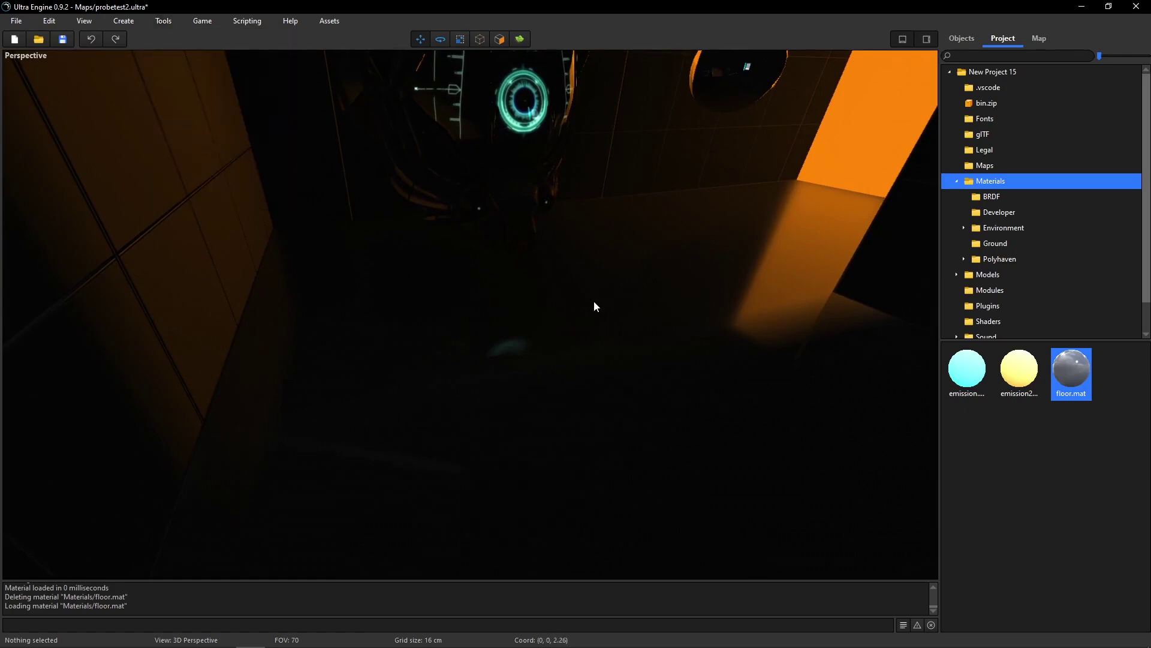
- Inspect the floor reflection beneath the helmet, backing out of the dark passage into the cyan-lit room
right_drag(606, 325, 599, 348)
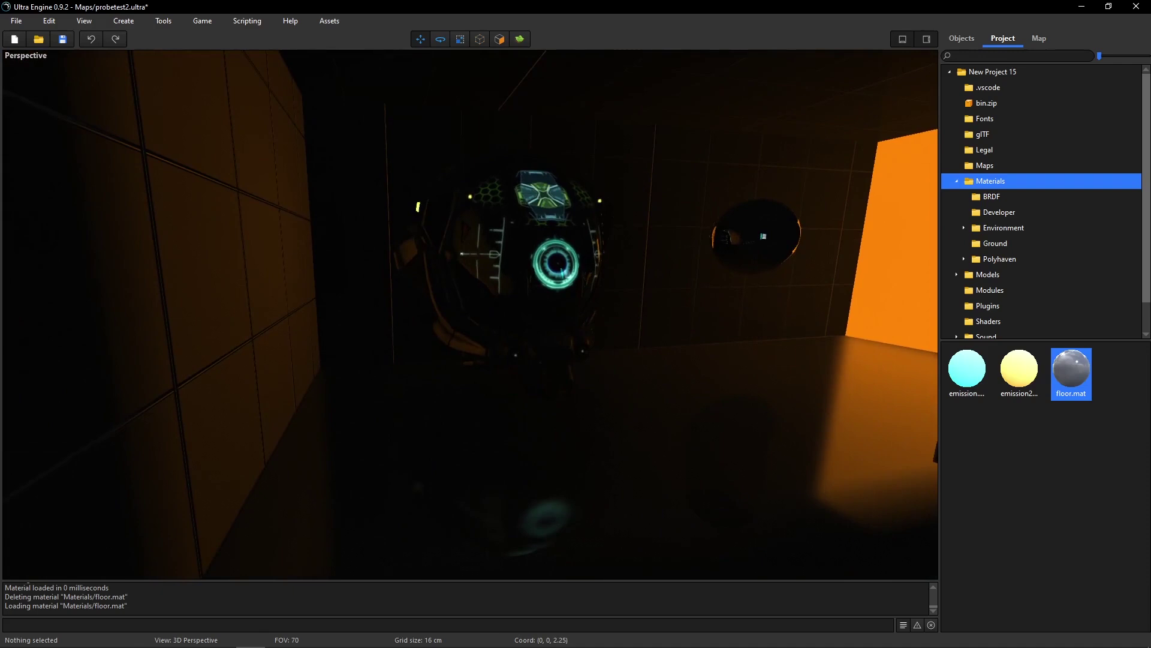
right_drag(471, 314, 471, 414)
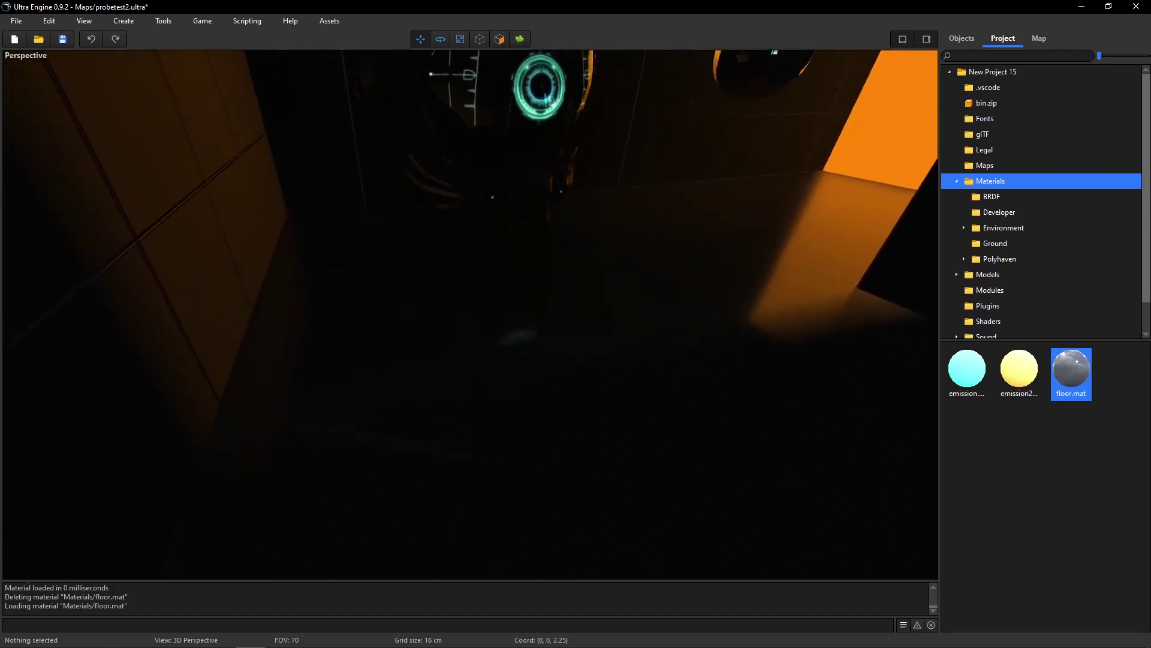
key(Up)
right_drag(470, 314, 496, 313)
key(d)
key(s)
key(w)
key(s)
key(w)
key(s)
key(d)
key(s)
key(w)
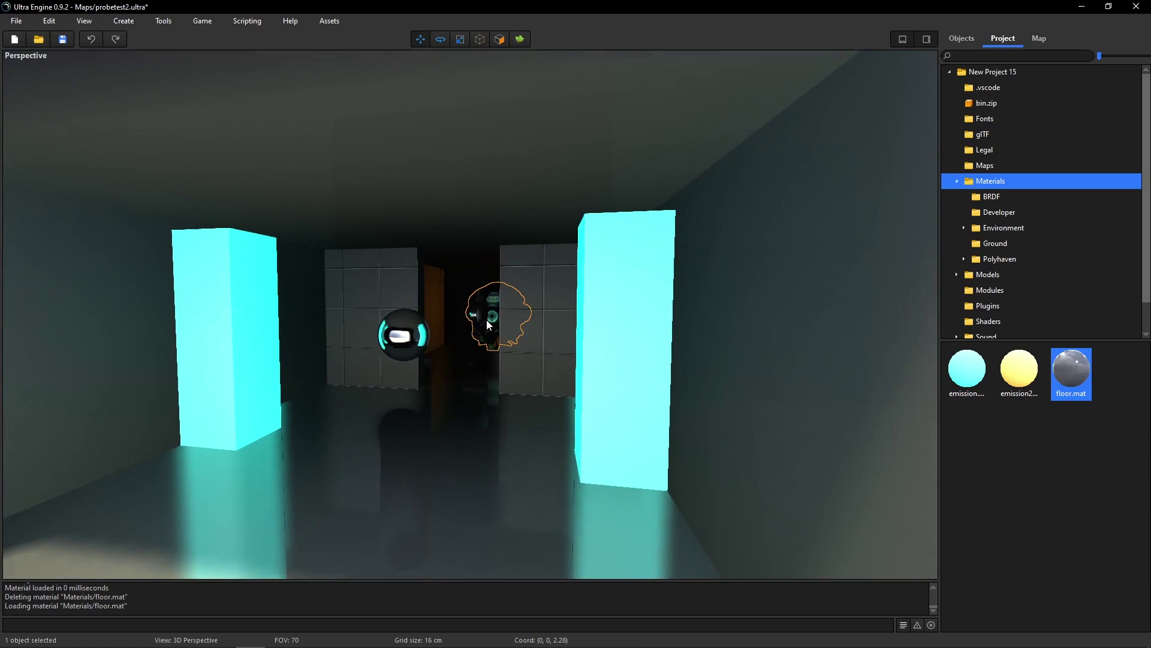
- Move the helmet out of the dark passage into the cyan-lit room and deselect it
click(487, 322)
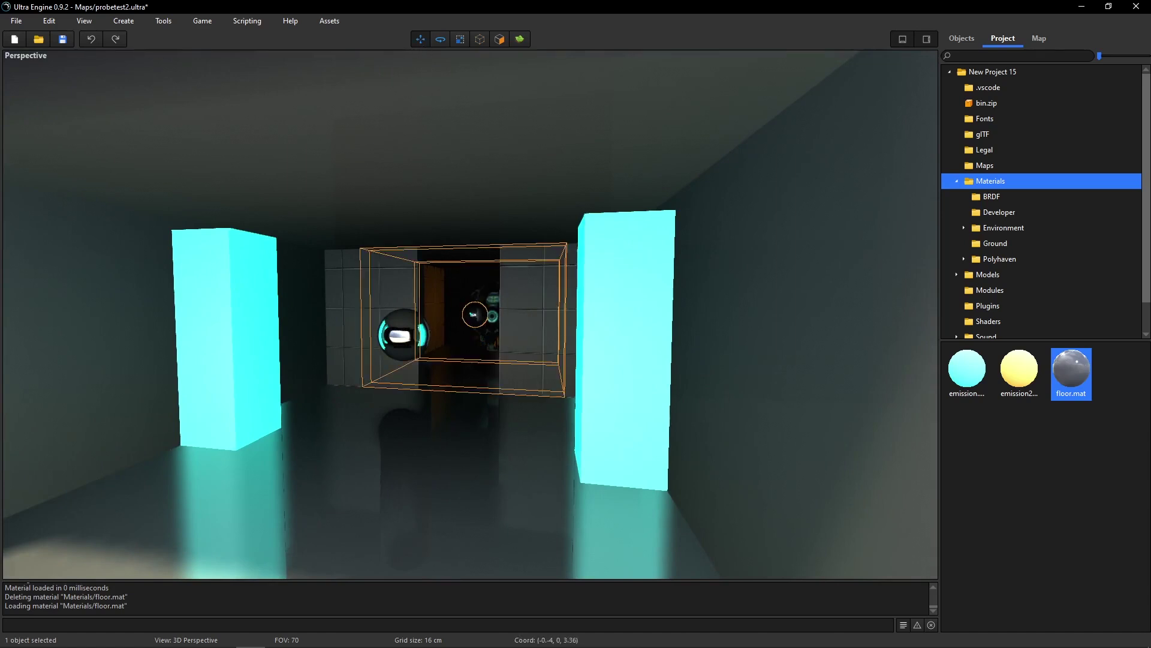
key(Left)
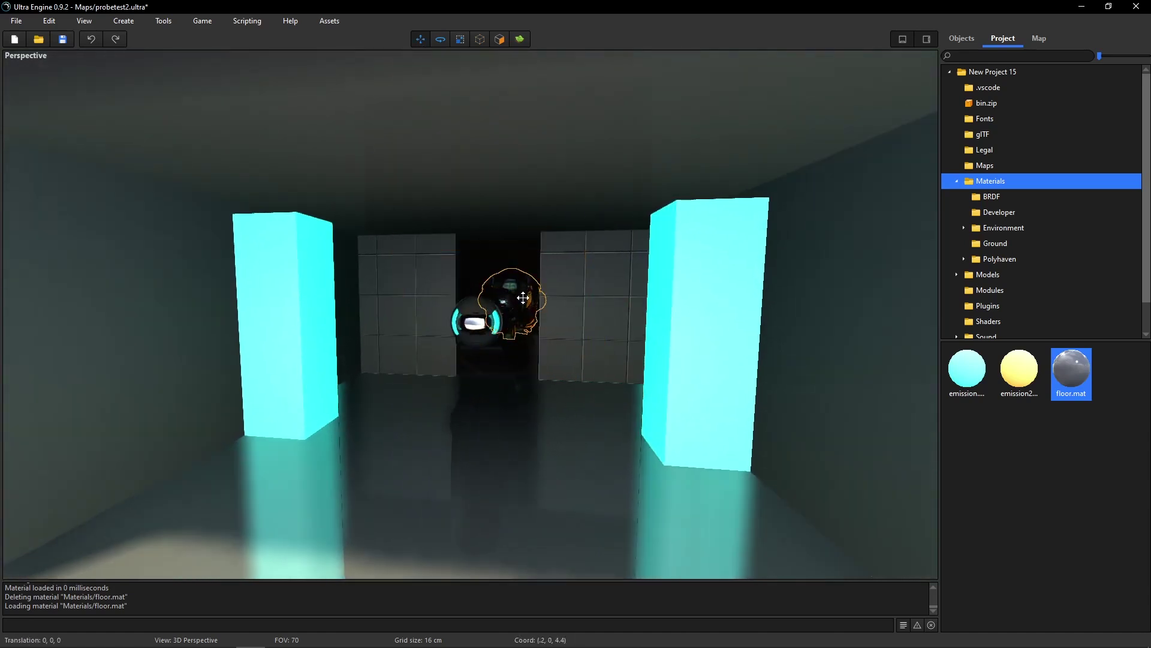
drag(523, 298, 470, 352)
key(Escape)
- Examine the reflections of the helmet and cyan pillars on the glossy floor, from inside the room and from outside
key(s)
right_drag(467, 353, 513, 367)
key(w)
key(a)
key(s)
key(w)
key(d)
key(a)
key(s)
key(w)
key(w)
key(w)
key(s)
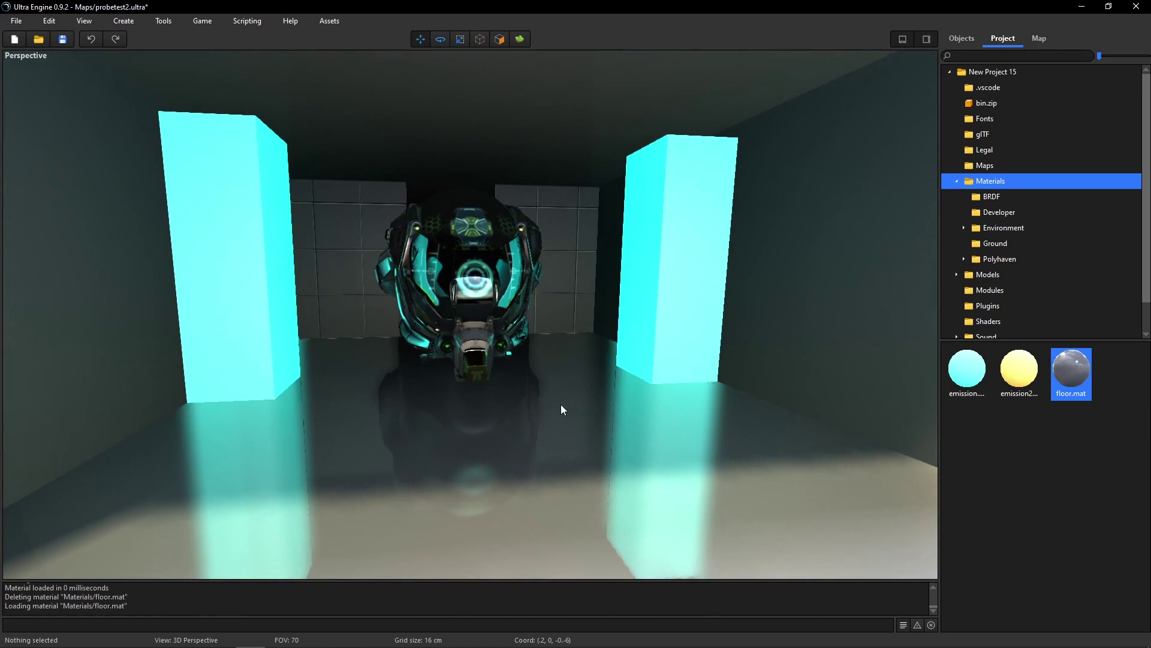
scroll(544, 336, down, 6)
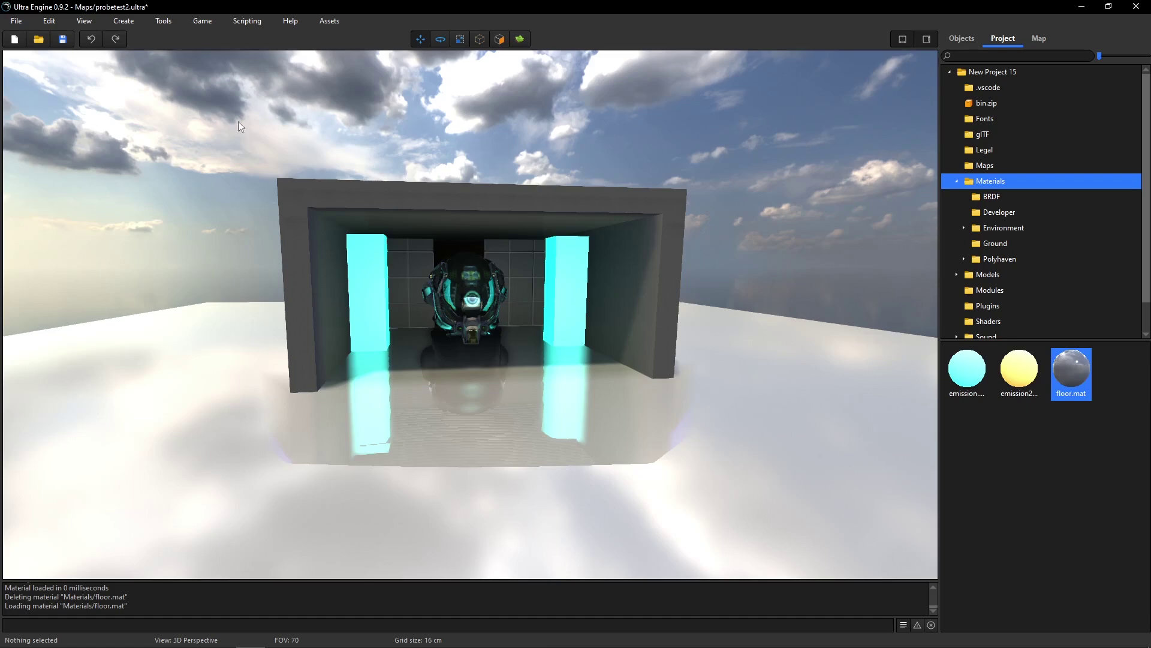
- Show the environment settings of the probetest2 map root, inspect the room's open entrance, and return to the project files
click(1044, 40)
click(993, 73)
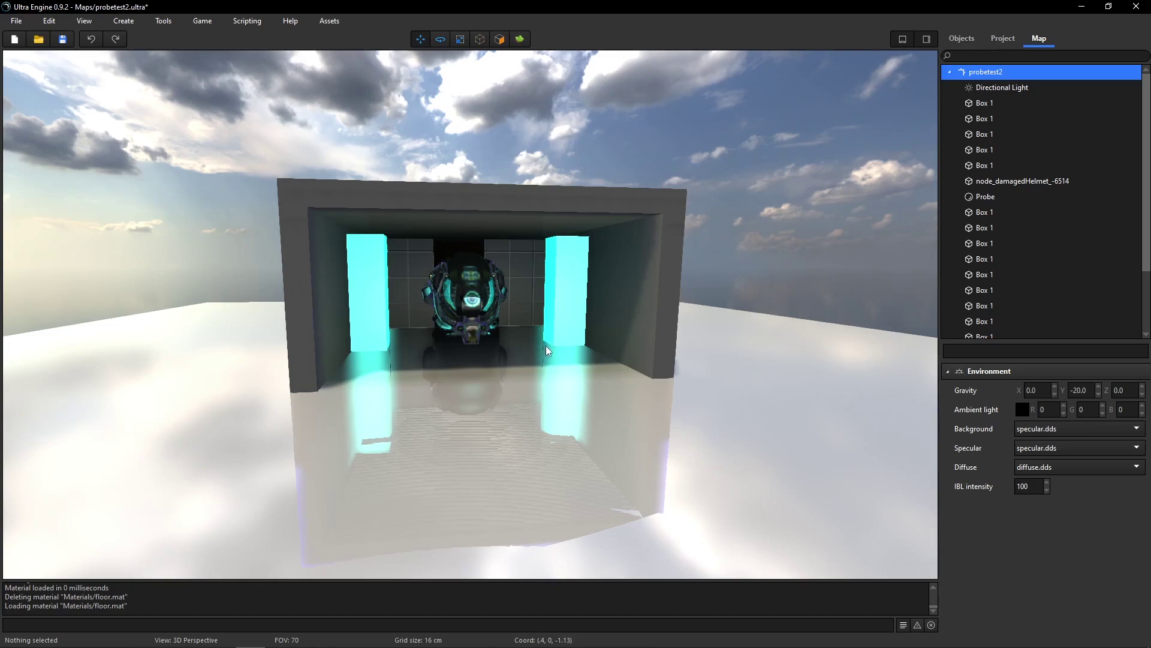
key(w)
mouse_move(544, 334)
right_down()
mouse_move(543, 317)
mouse_move(543, 336)
mouse_move(564, 345)
mouse_move(291, 333)
mouse_move(539, 333)
right_up()
key(w)
key(w)
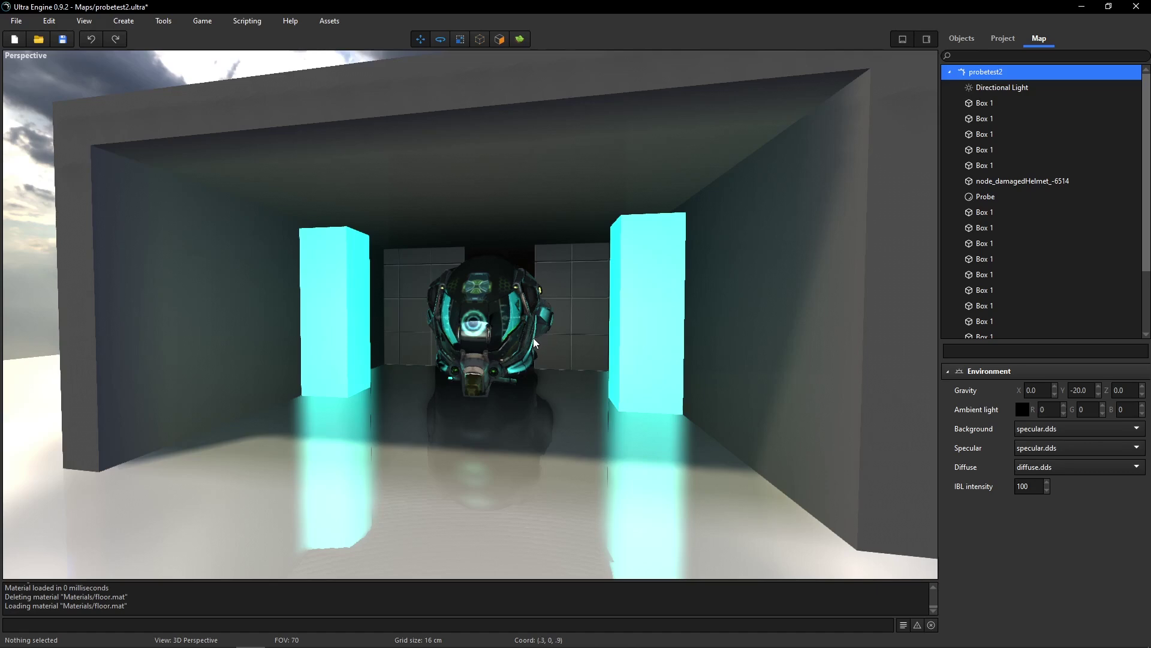
click(1004, 39)
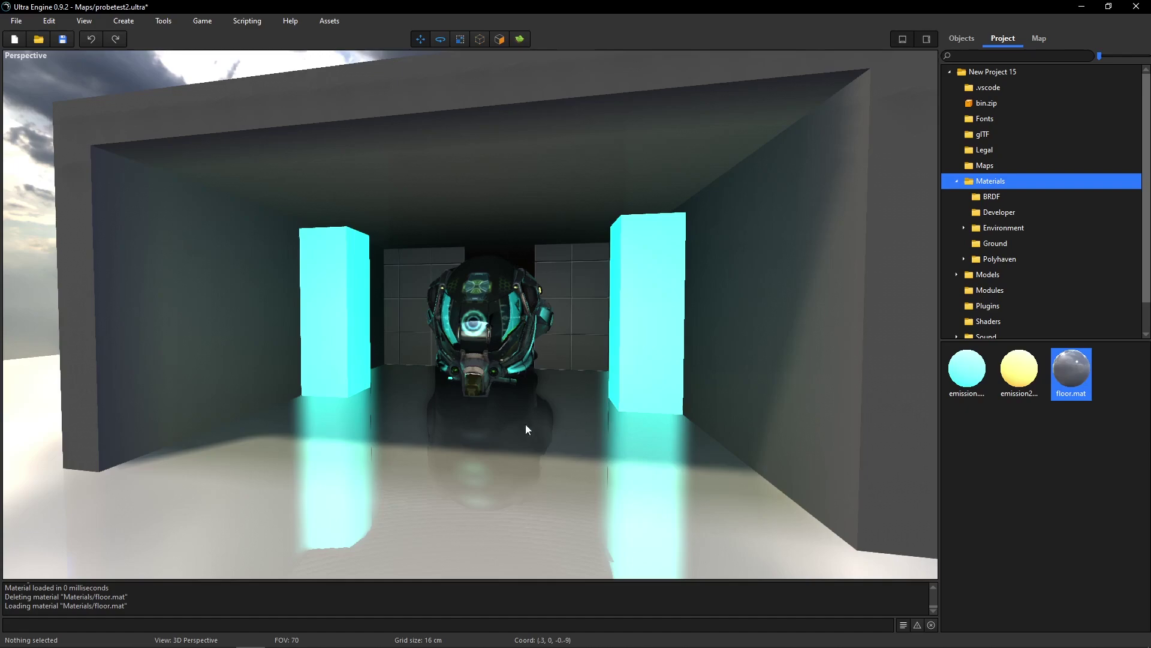
- Examine how the cyan pillars and the sky light the room, helmet and dirt01.mat floor from several positions
key(w)
mouse_move(525, 424)
right_down()
mouse_move(576, 423)
mouse_move(450, 423)
mouse_move(552, 420)
mouse_move(515, 421)
right_up()
key(a)
key(d)
key(d)
key(s)
key(d)
key(w)
key(a)
key(d)
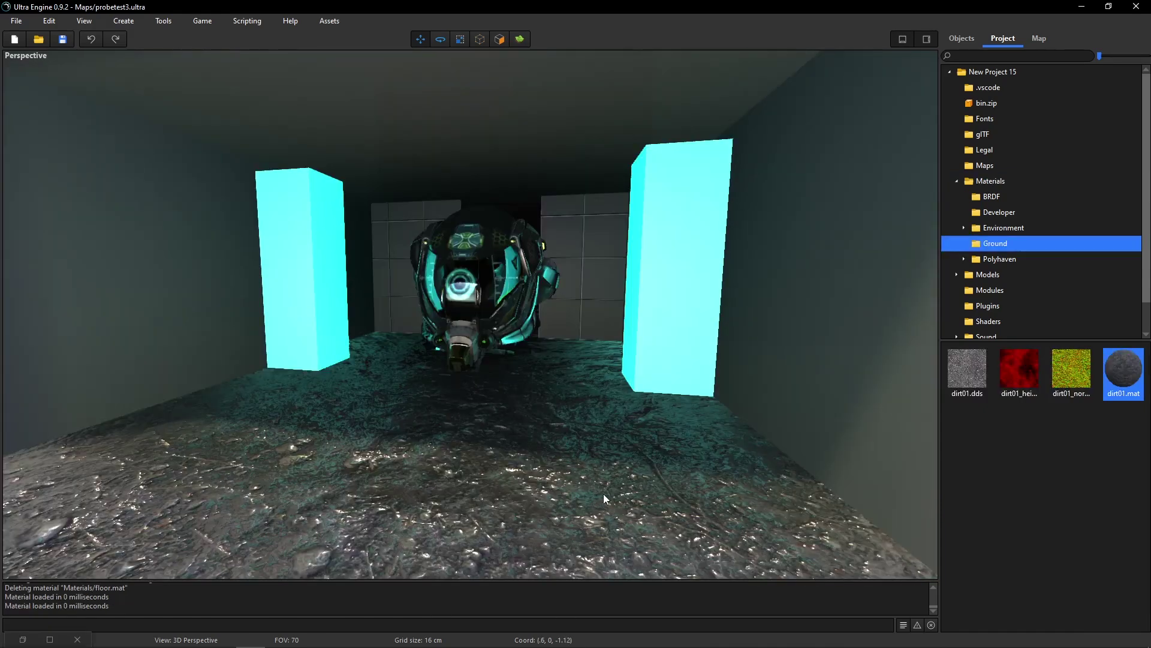
key(s)
key(a)
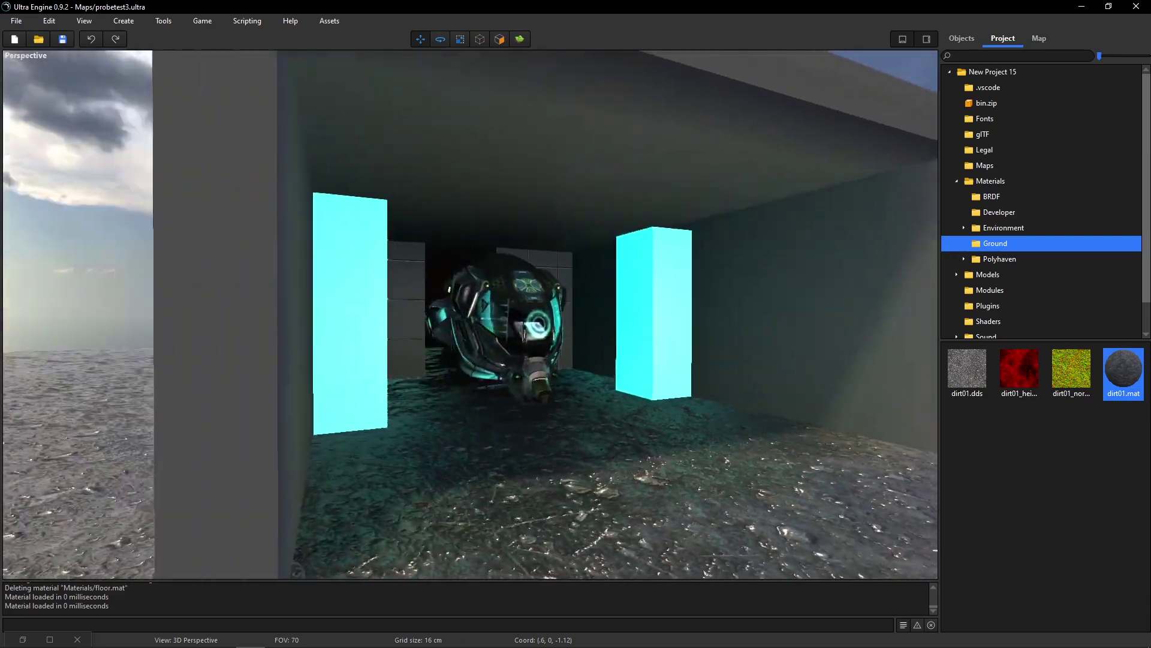
key(d)
key(s)
key(a)
key(w)
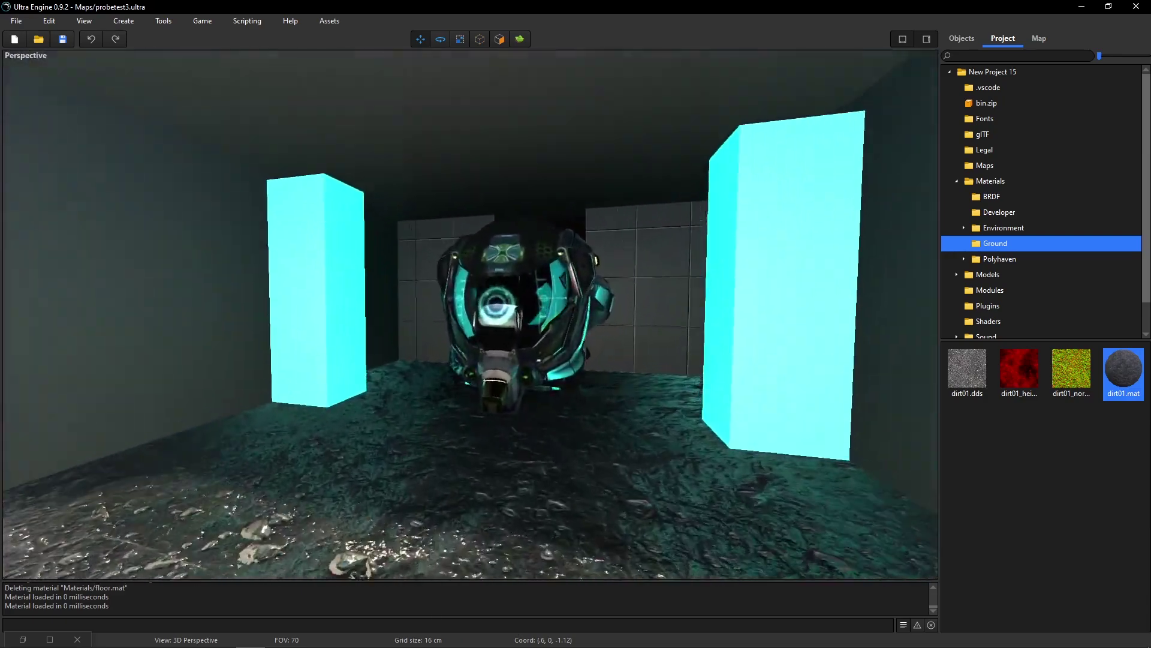
key(s)
key(a)
key(w)
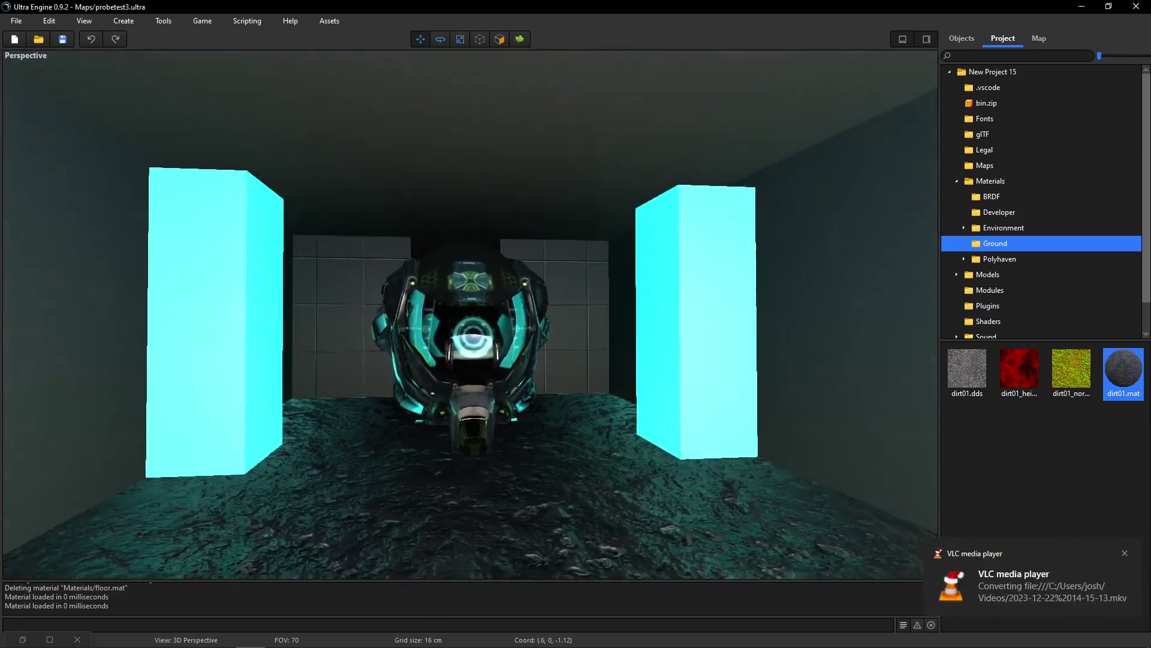
key(d)
key(s)
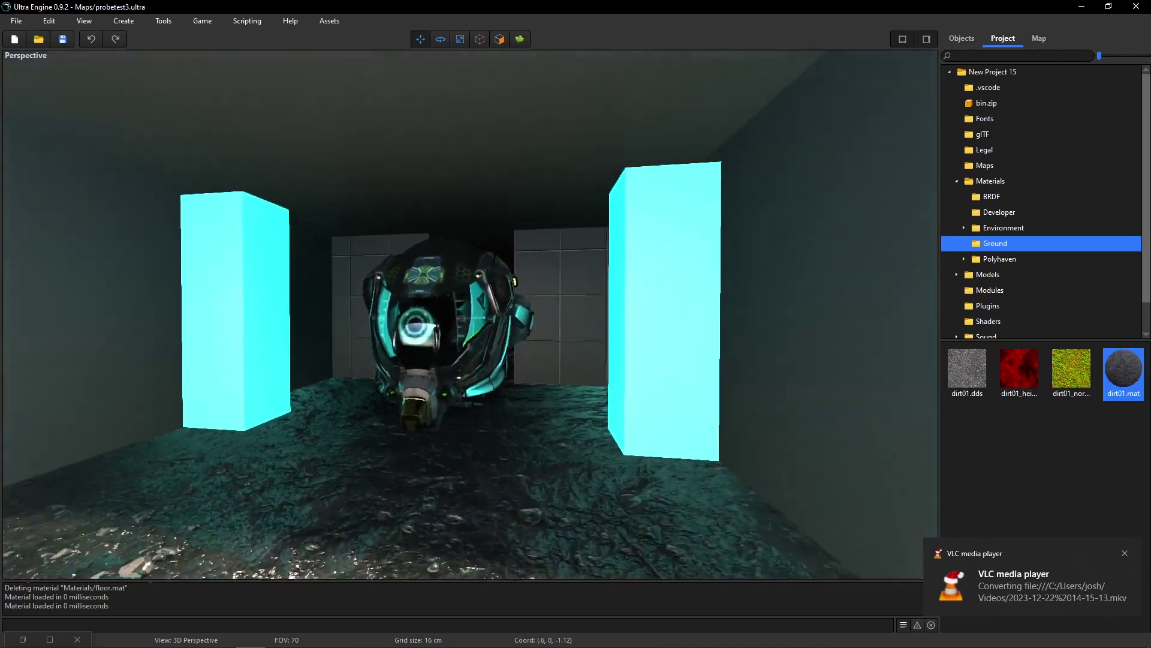